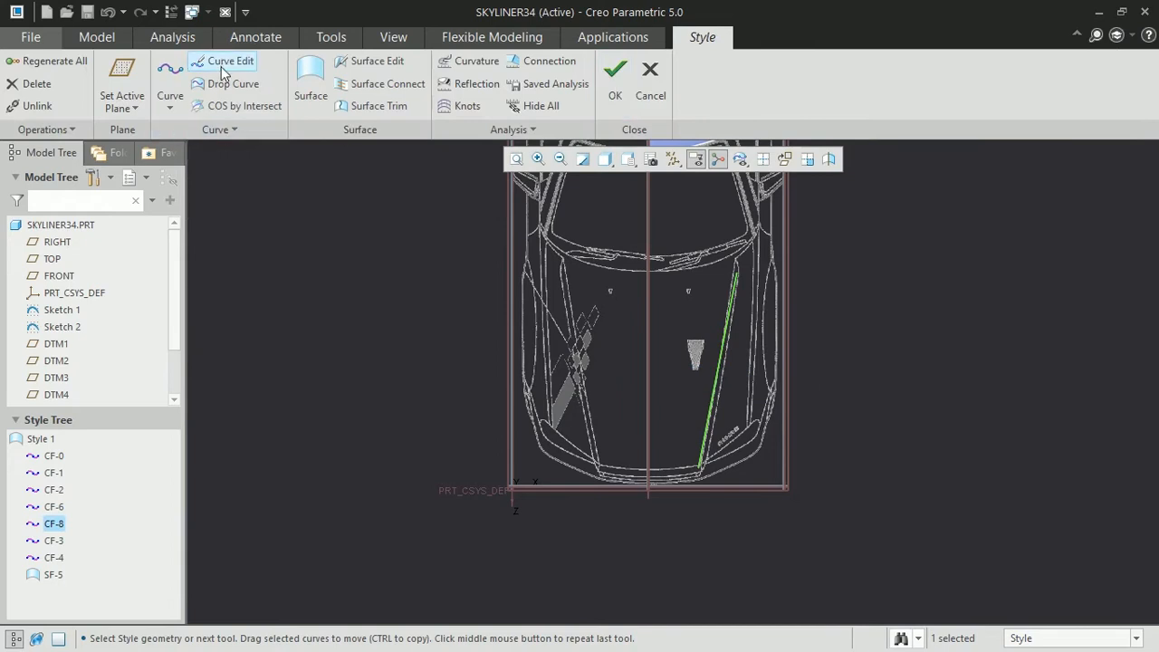
- Draw the front and rear hood edge curves from the center plane to the inner hood side curve
{"action": "left_click", "coordinate": [170, 90]}
{"action": "middle_click", "coordinate": [670, 319]}
{"action": "left_click", "coordinate": [588, 511], "text": "shift"}
{"action": "left_click", "coordinate": [659, 509], "text": "shift"}
{"action": "left_click", "coordinate": [267, 85]}
- Edit the front hood edge curve, moving its center-plane end onto the blueprint line and adjusting its outer end
{"action": "double_click", "coordinate": [625, 510]}
{"action": "left_click_drag", "start_coordinate": [587, 511], "coordinate": [588, 533], "text": "shift"}
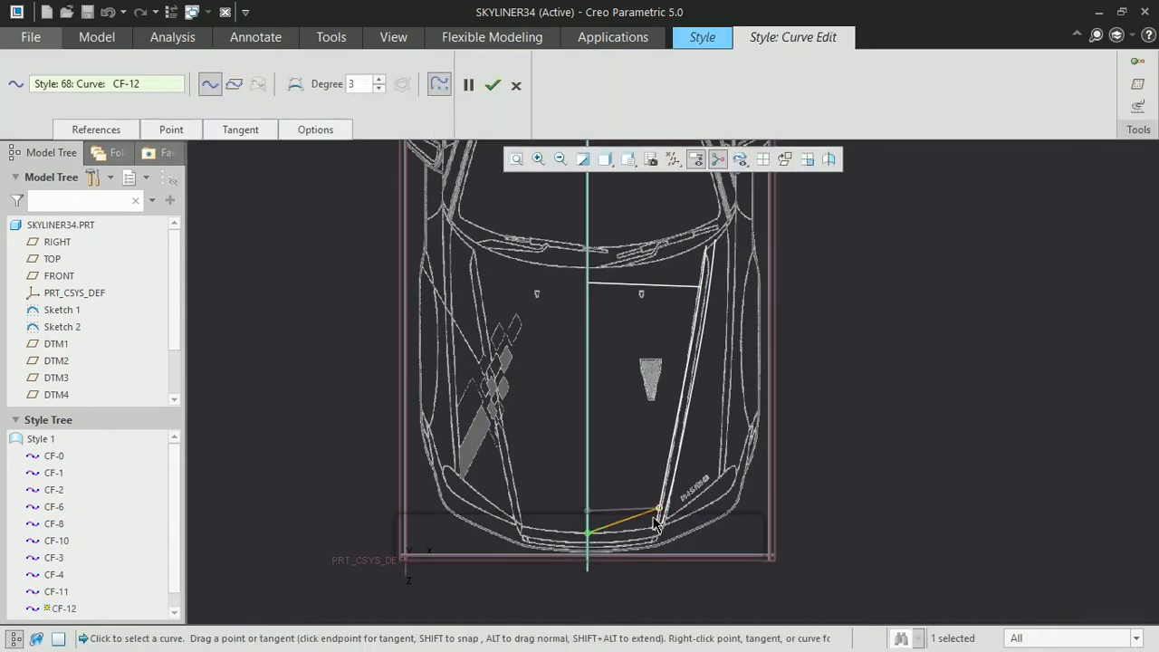
{"action": "left_click", "coordinate": [659, 517]}
{"action": "left_click", "coordinate": [295, 86]}
{"action": "left_click", "coordinate": [625, 530]}
- Shape the front hood edge curve with its control points to follow the blueprint's curved hood edge in top view
{"action": "left_click", "coordinate": [296, 88]}
{"action": "left_click", "coordinate": [538, 160]}
{"action": "left_click", "coordinate": [551, 454]}
{"action": "left_click", "coordinate": [687, 574]}
{"action": "right_click", "coordinate": [772, 639]}
{"action": "left_click", "coordinate": [875, 562]}
{"action": "left_click_drag", "start_coordinate": [639, 451], "coordinate": [641, 459]}
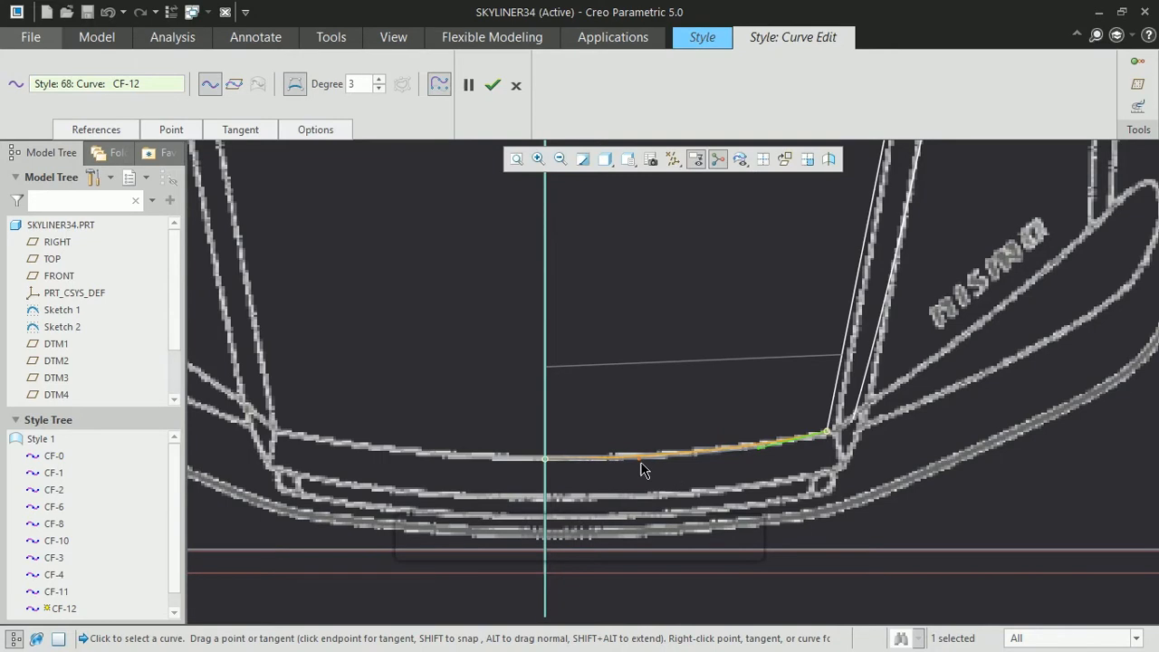
- Bend the rear hood edge curve with its control points to follow the blueprint line below the windshield
{"action": "left_click", "coordinate": [563, 163]}
{"action": "left_click", "coordinate": [565, 164]}
{"action": "left_click", "coordinate": [564, 164]}
{"action": "left_click", "coordinate": [684, 265]}
{"action": "left_click_drag", "start_coordinate": [660, 263], "coordinate": [677, 255]}
{"action": "left_click_drag", "start_coordinate": [698, 246], "coordinate": [700, 251]}
- Refine the rear hood edge curve's outer corner and control points in a close-up top view
{"action": "left_click", "coordinate": [539, 160]}
{"action": "left_click", "coordinate": [637, 223]}
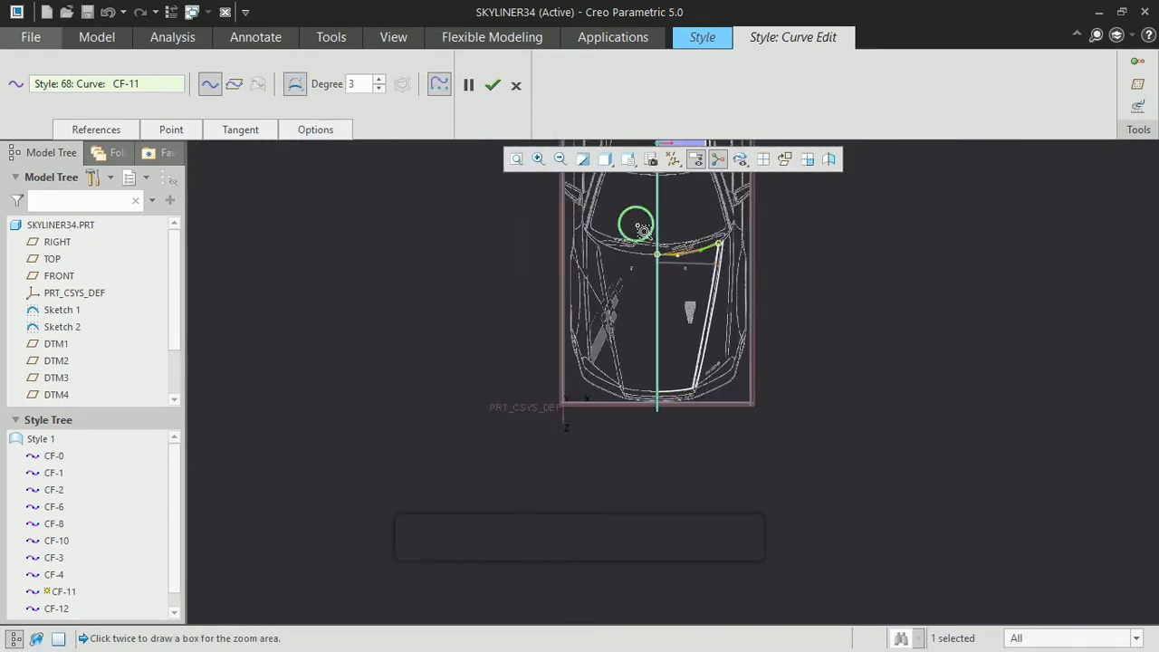
{"action": "left_click", "coordinate": [739, 282]}
{"action": "left_click", "coordinate": [838, 341]}
{"action": "left_click_drag", "start_coordinate": [839, 335], "coordinate": [839, 322]}
{"action": "left_click", "coordinate": [743, 372]}
{"action": "left_click_drag", "start_coordinate": [743, 372], "coordinate": [751, 378]}
{"action": "left_click_drag", "start_coordinate": [617, 401], "coordinate": [614, 405]}
- Shape the inner and outer hood side curves in front view to follow the two blueprint crease lines
{"action": "left_click", "coordinate": [628, 159]}
{"action": "left_click", "coordinate": [631, 238]}
{"action": "left_click", "coordinate": [540, 159]}
{"action": "left_click", "coordinate": [655, 334]}
{"action": "left_click", "coordinate": [741, 401]}
{"action": "left_click", "coordinate": [818, 370]}
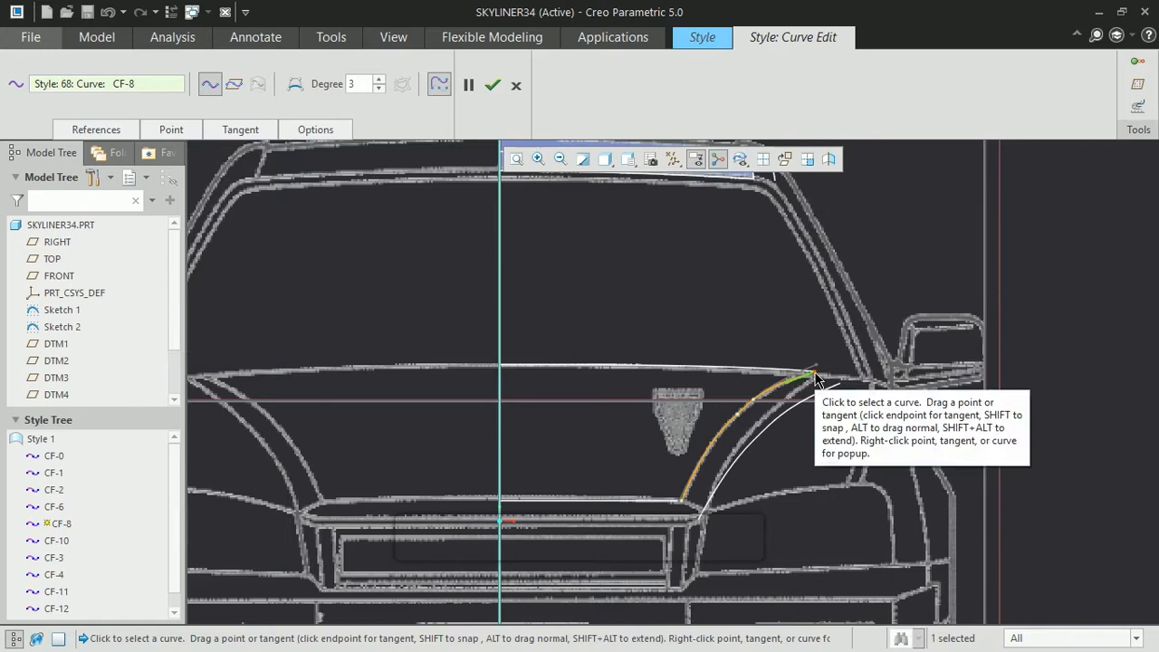
{"action": "left_click", "coordinate": [841, 388]}
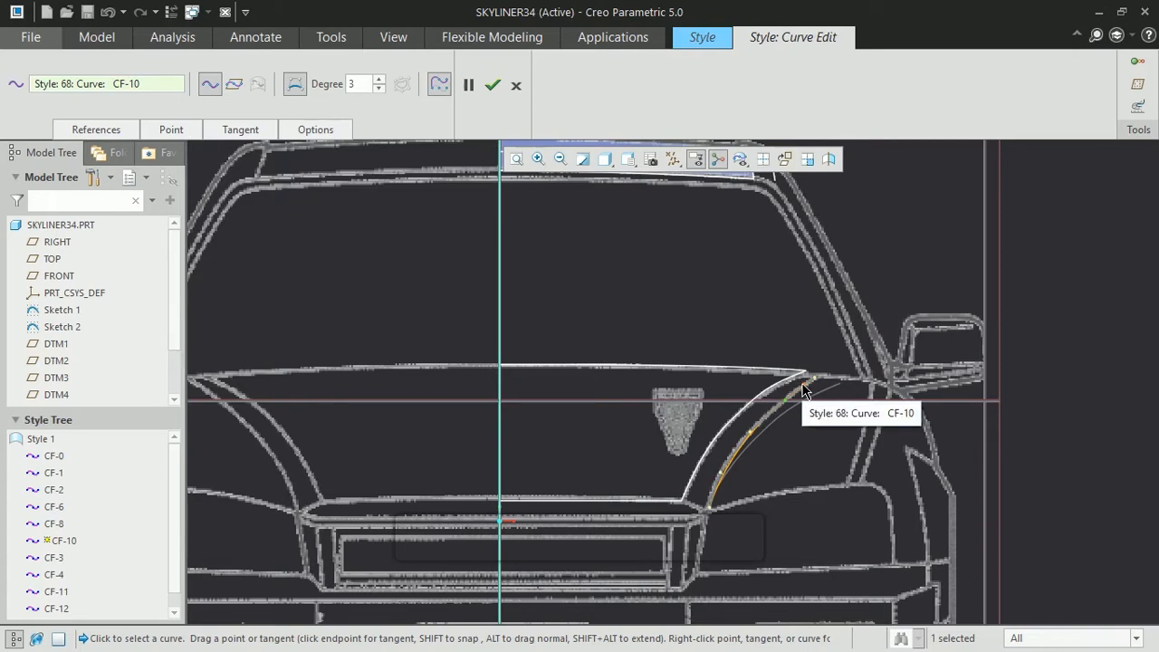
{"action": "left_click", "coordinate": [493, 84]}
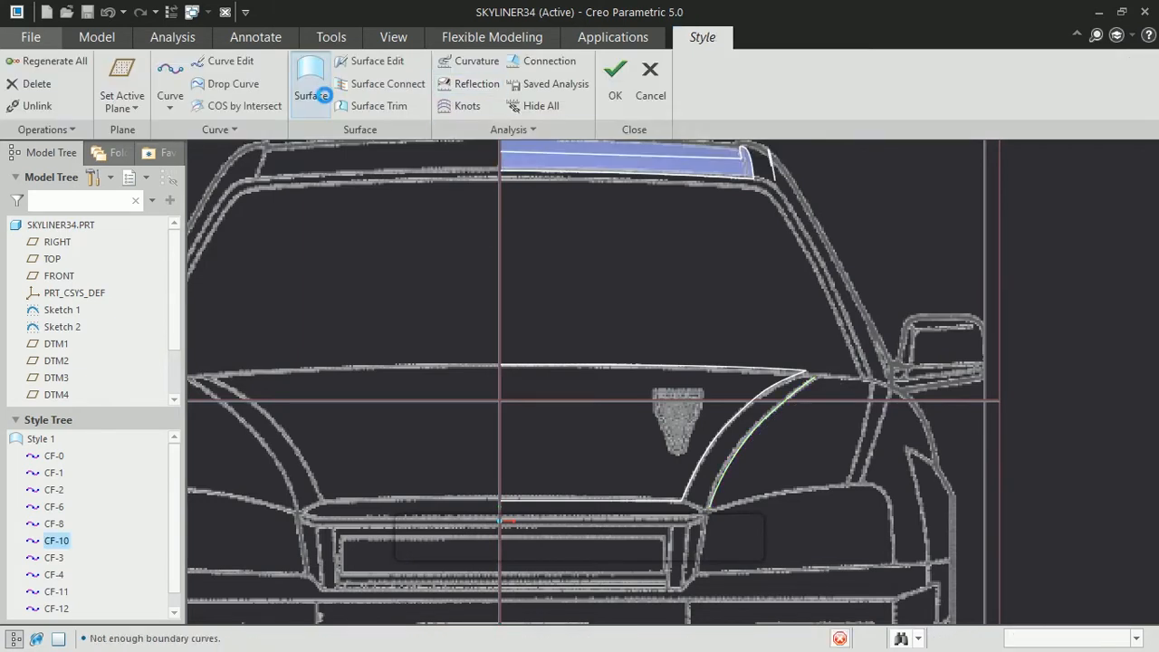
- Create the center hood surface from the inner side, front edge, center and rear edge curves
{"action": "left_click", "coordinate": [305, 92]}
{"action": "left_click", "coordinate": [648, 502], "text": "ctrl"}
{"action": "left_click", "coordinate": [501, 444], "text": "ctrl"}
{"action": "left_click", "coordinate": [548, 367], "text": "ctrl"}
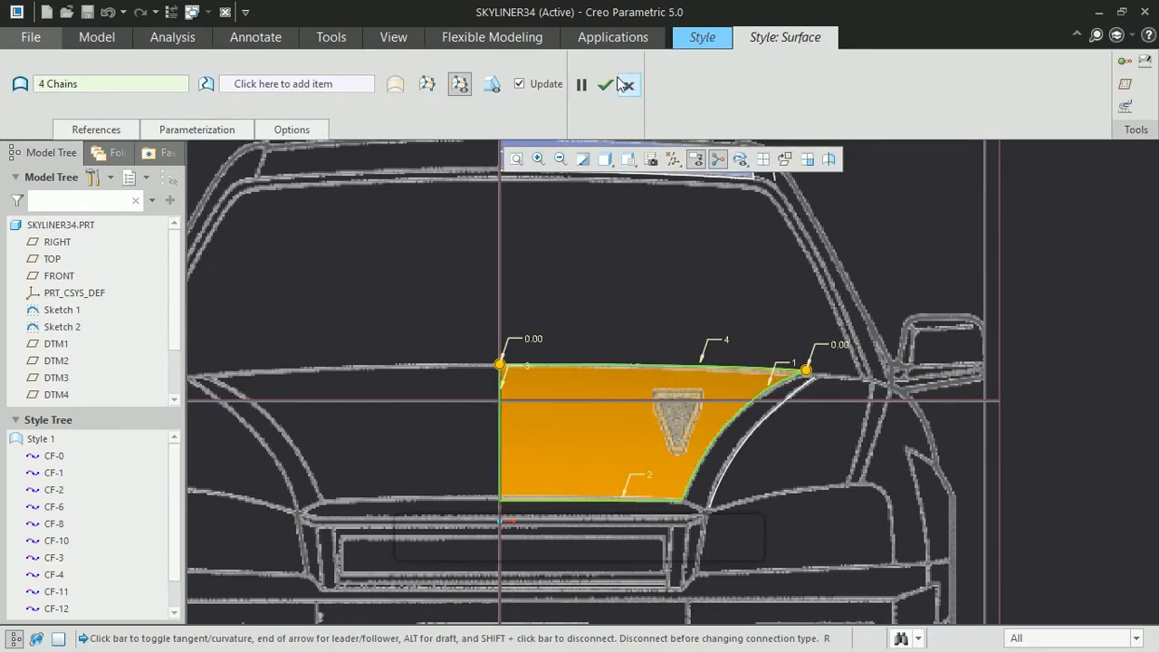
{"action": "left_click", "coordinate": [607, 85]}
- Draw two short curves connecting the inner and outer hood side curves at their front and rear ends
{"action": "left_click", "coordinate": [170, 72]}
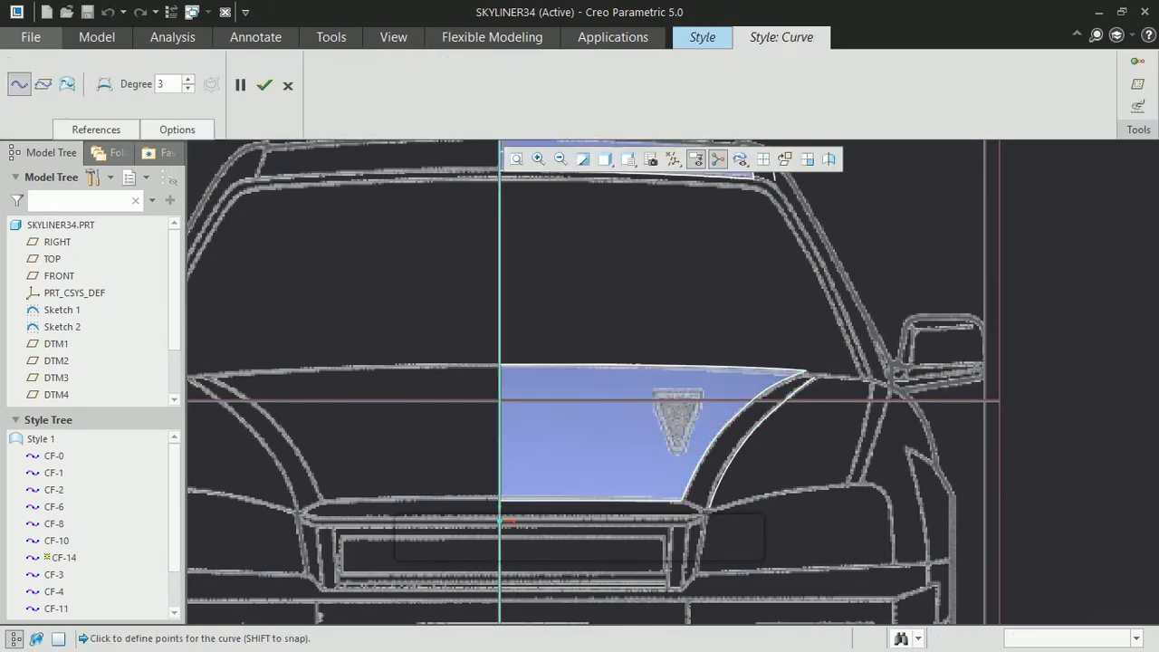
{"action": "left_click", "coordinate": [684, 498]}
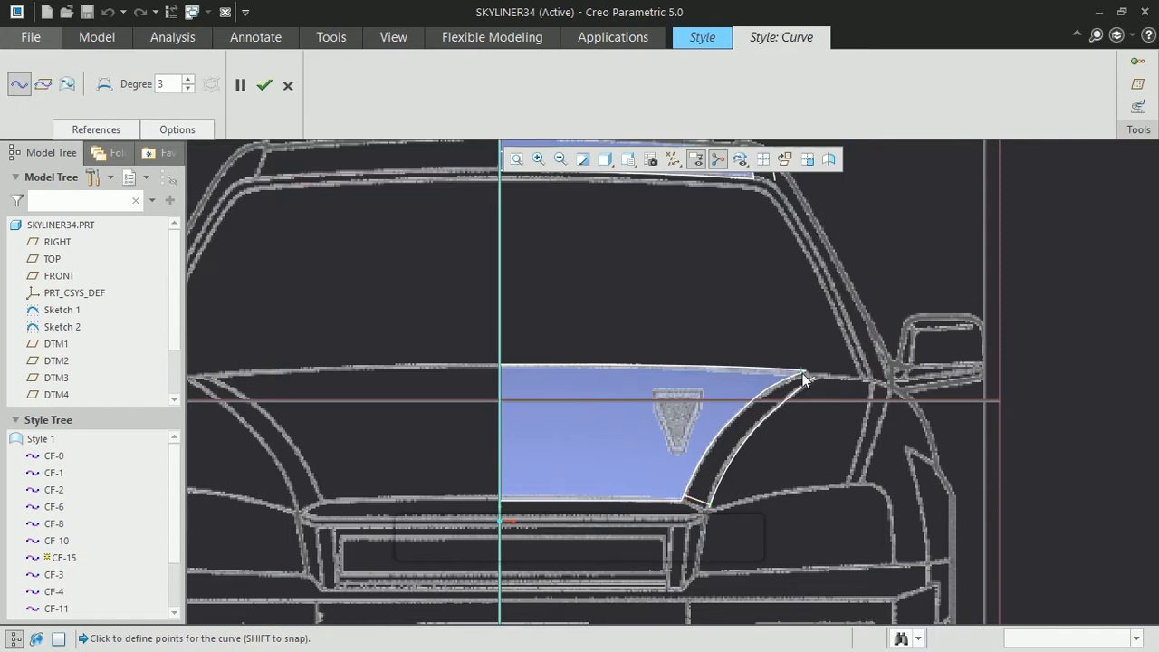
{"action": "left_click", "coordinate": [264, 84]}
- Snap the front connecting curve to the hood corner, align its outer end with the blueprint, and select the rear connector
{"action": "left_click", "coordinate": [226, 60]}
{"action": "left_click_drag", "start_coordinate": [685, 496], "coordinate": [684, 500], "text": "shift"}
{"action": "left_click", "coordinate": [709, 509]}
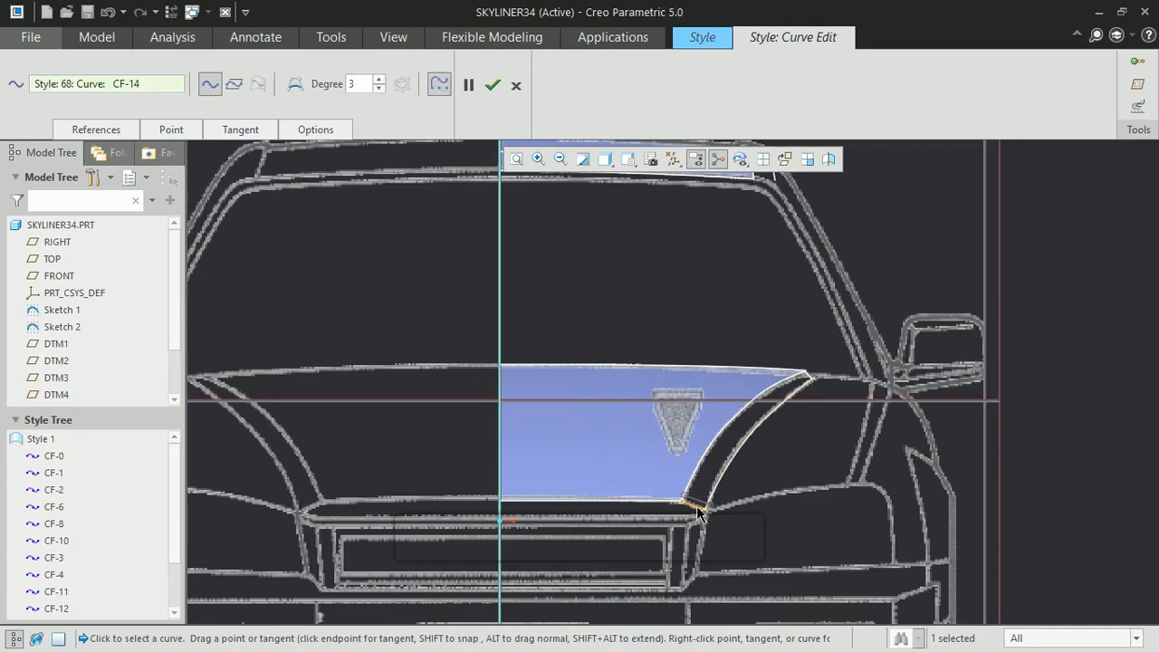
{"action": "left_click", "coordinate": [811, 381]}
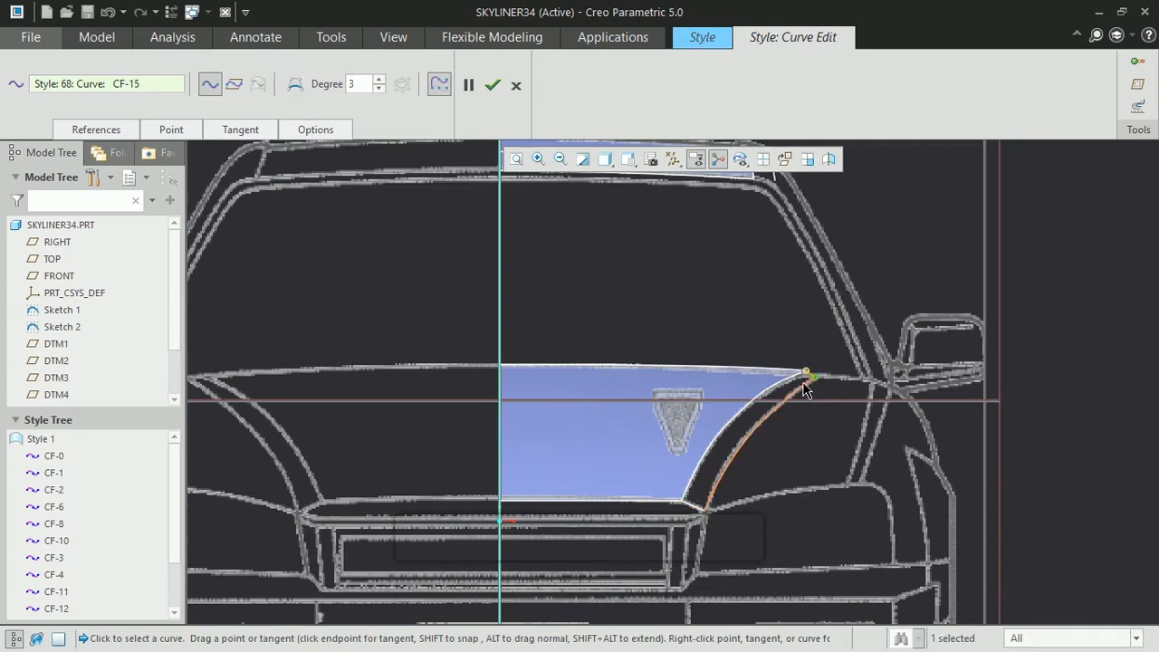
- Adjust the rear end of the outer hood side curve where it meets the rear connector in top view
{"action": "left_click", "coordinate": [628, 159]}
{"action": "left_click", "coordinate": [673, 287]}
{"action": "left_click", "coordinate": [538, 159]}
{"action": "left_click", "coordinate": [695, 430]}
{"action": "left_click", "coordinate": [744, 501]}
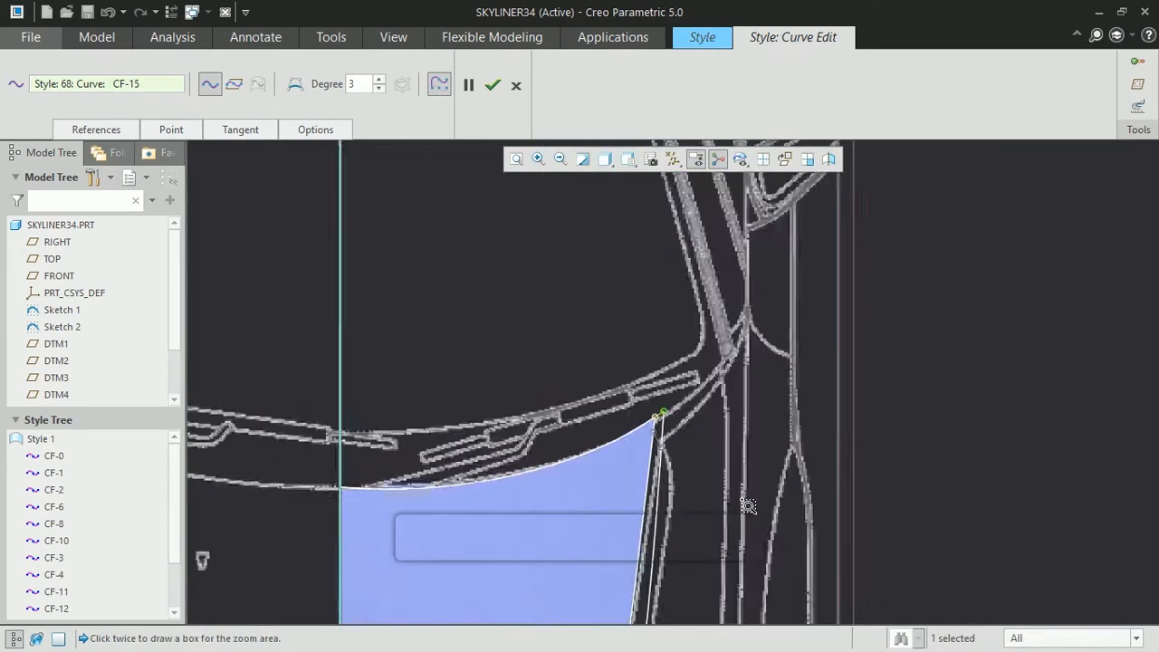
{"action": "left_click", "coordinate": [605, 368]}
{"action": "left_click", "coordinate": [493, 84]}
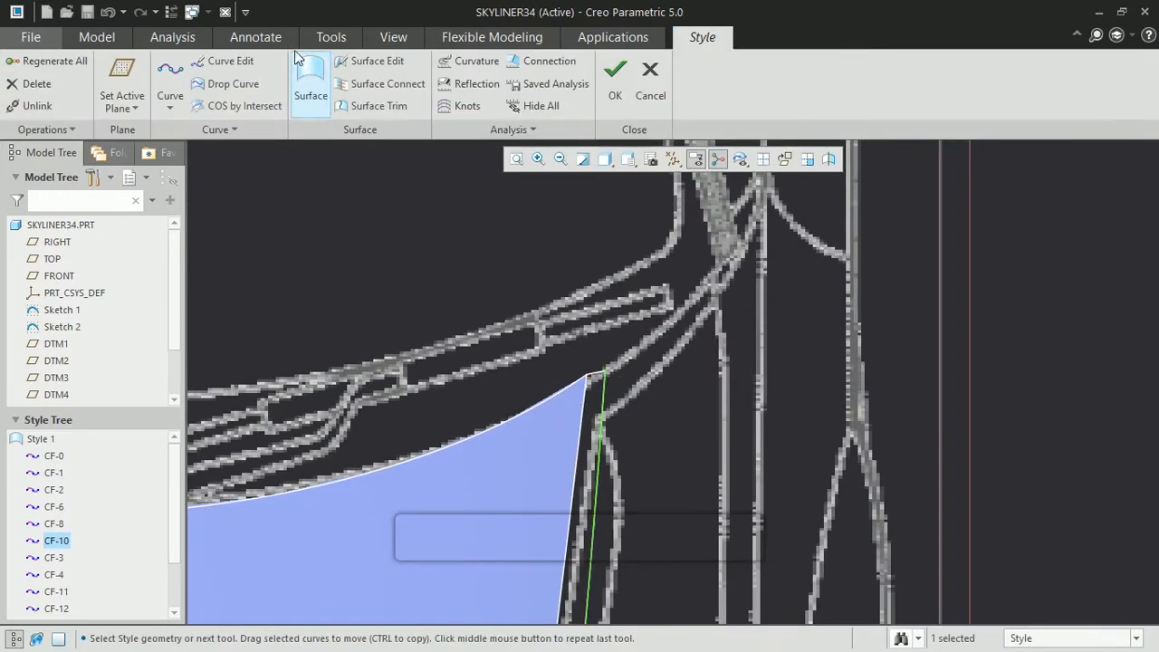
- Create the narrow hood strip surface from the two hood side curves and the two short connecting curves
{"action": "left_click", "coordinate": [311, 81]}
{"action": "left_click", "coordinate": [604, 370], "text": "ctrl"}
{"action": "left_click", "coordinate": [605, 385], "text": "ctrl"}
{"action": "left_click", "coordinate": [560, 159]}
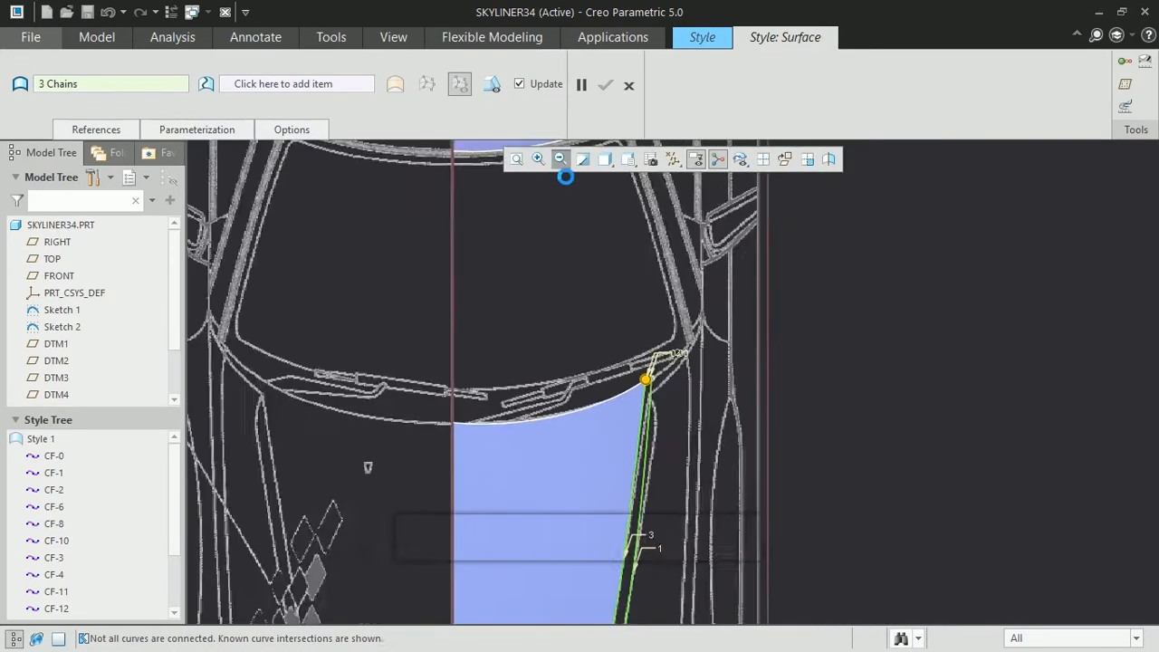
{"action": "left_click", "coordinate": [561, 159]}
{"action": "left_click", "coordinate": [538, 160]}
{"action": "left_click", "coordinate": [617, 551]}
{"action": "left_click", "coordinate": [663, 582]}
{"action": "left_click", "coordinate": [579, 390], "text": "ctrl"}
{"action": "left_click", "coordinate": [605, 85]}
- Create the outer hood surface beside the narrow strip from its boundary curves
{"action": "middle_click_drag", "start_coordinate": [605, 272], "coordinate": [383, 202]}
{"action": "scroll", "coordinate": [547, 191], "scroll_direction": "up", "scroll_amount": 3}
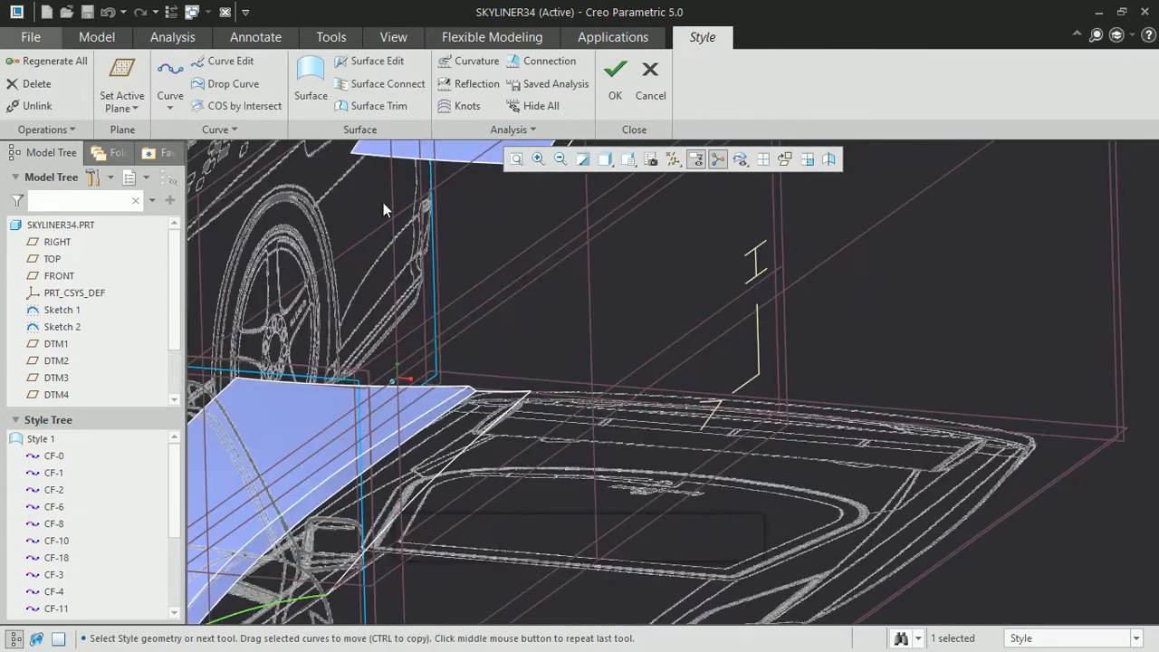
{"action": "left_click", "coordinate": [310, 98]}
{"action": "left_click", "coordinate": [425, 423], "text": "ctrl"}
{"action": "left_click", "coordinate": [501, 391], "text": "ctrl"}
{"action": "left_click", "coordinate": [502, 423], "text": "ctrl"}
{"action": "left_click", "coordinate": [606, 90]}
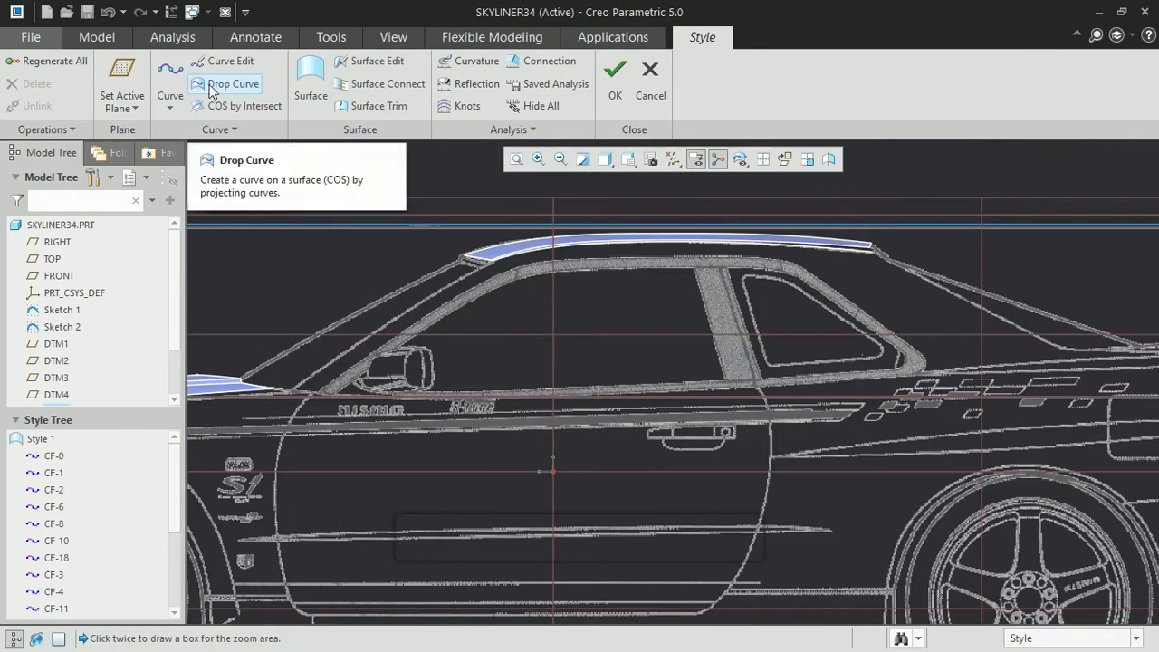
- Draw the side window's lower edge and its upper outline curve through points along the blueprint in side view
{"action": "left_click", "coordinate": [171, 74]}
{"action": "left_click", "coordinate": [919, 375]}
{"action": "middle_click", "coordinate": [332, 409]}
{"action": "left_click", "coordinate": [519, 269]}
{"action": "left_click", "coordinate": [596, 258]}
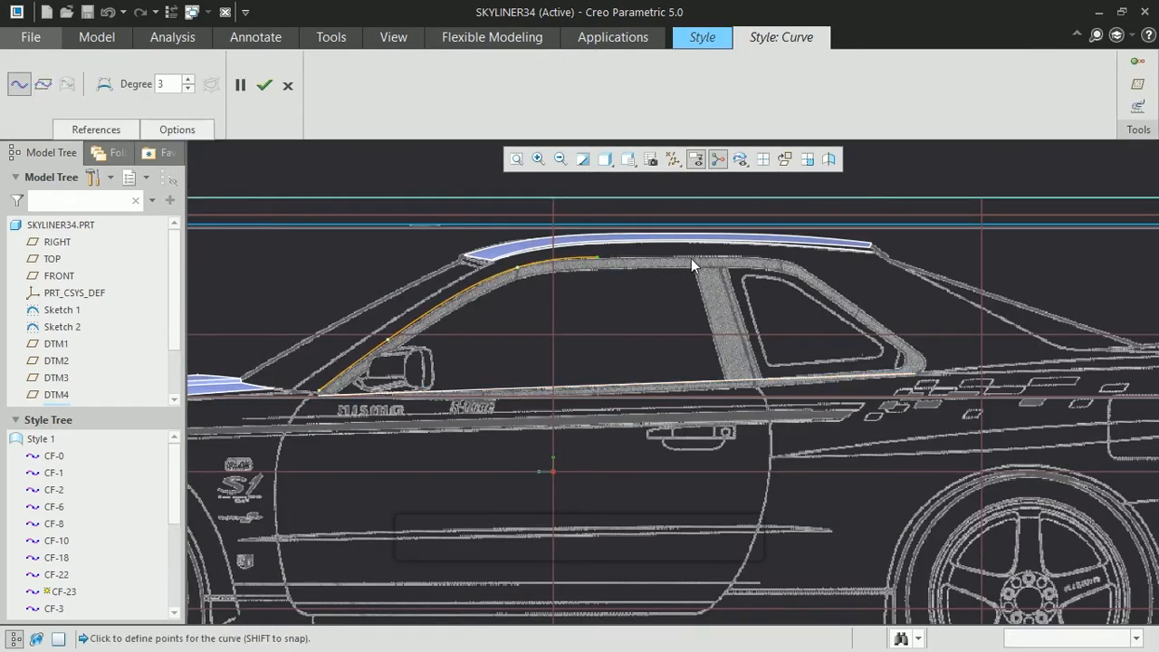
{"action": "left_click", "coordinate": [868, 314]}
{"action": "left_click", "coordinate": [265, 85]}
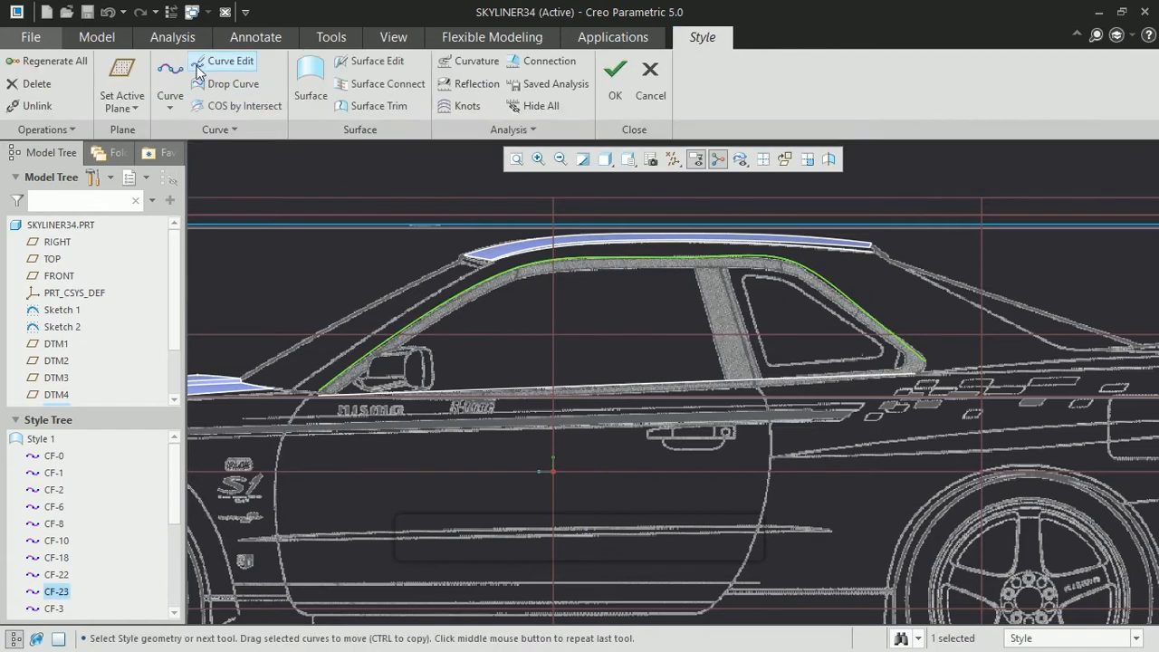
- Edit the upper window curve's points and adjust its control points along the roofline section
{"action": "left_click", "coordinate": [233, 82]}
{"action": "right_click", "coordinate": [387, 342]}
{"action": "left_click", "coordinate": [436, 412]}
{"action": "left_click", "coordinate": [295, 84]}
{"action": "left_click_drag", "start_coordinate": [667, 255], "coordinate": [628, 259]}
{"action": "left_click_drag", "start_coordinate": [507, 248], "coordinate": [510, 250]}
{"action": "left_click_drag", "start_coordinate": [627, 262], "coordinate": [627, 258]}
- Set the upper window curve to degree 4 and reposition its control points to match the blueprint outline
{"action": "left_click", "coordinate": [378, 80]}
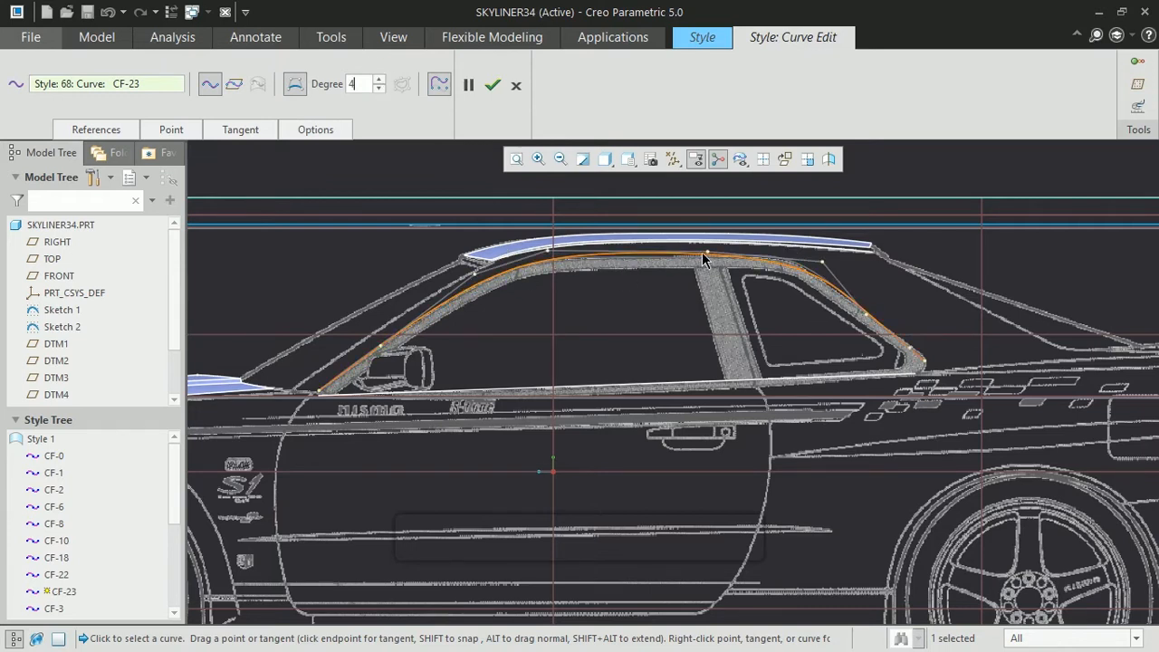
{"action": "left_click_drag", "start_coordinate": [708, 252], "coordinate": [676, 254]}
{"action": "left_click_drag", "start_coordinate": [822, 262], "coordinate": [806, 247]}
{"action": "left_click_drag", "start_coordinate": [547, 250], "coordinate": [480, 276]}
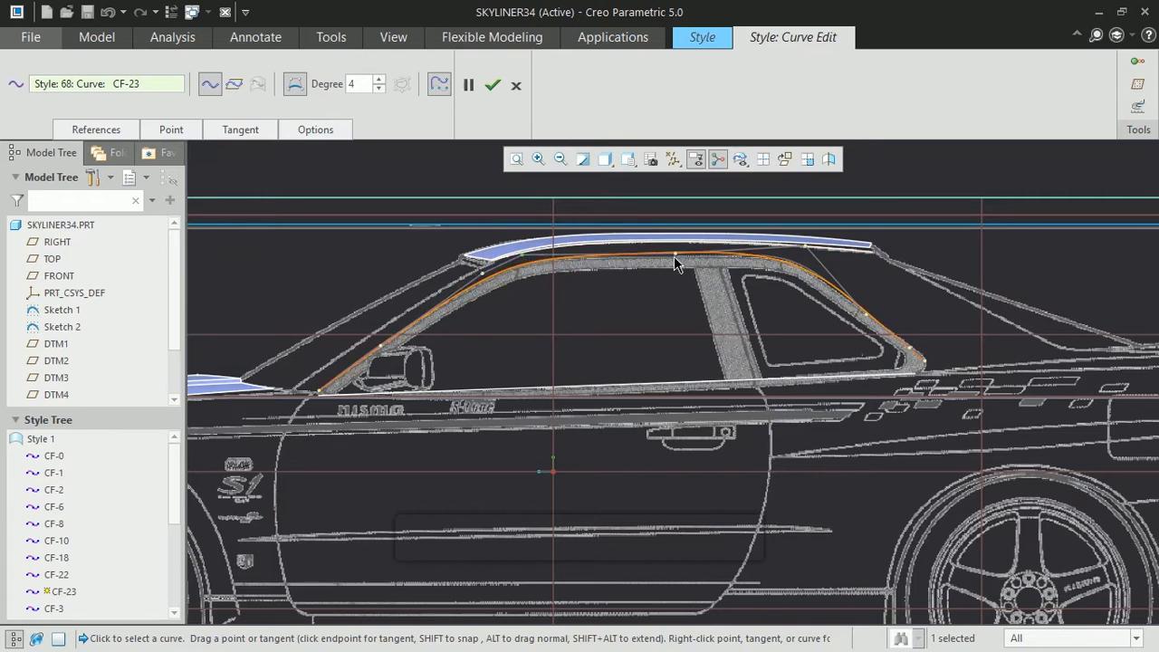
{"action": "left_click_drag", "start_coordinate": [675, 255], "coordinate": [723, 253]}
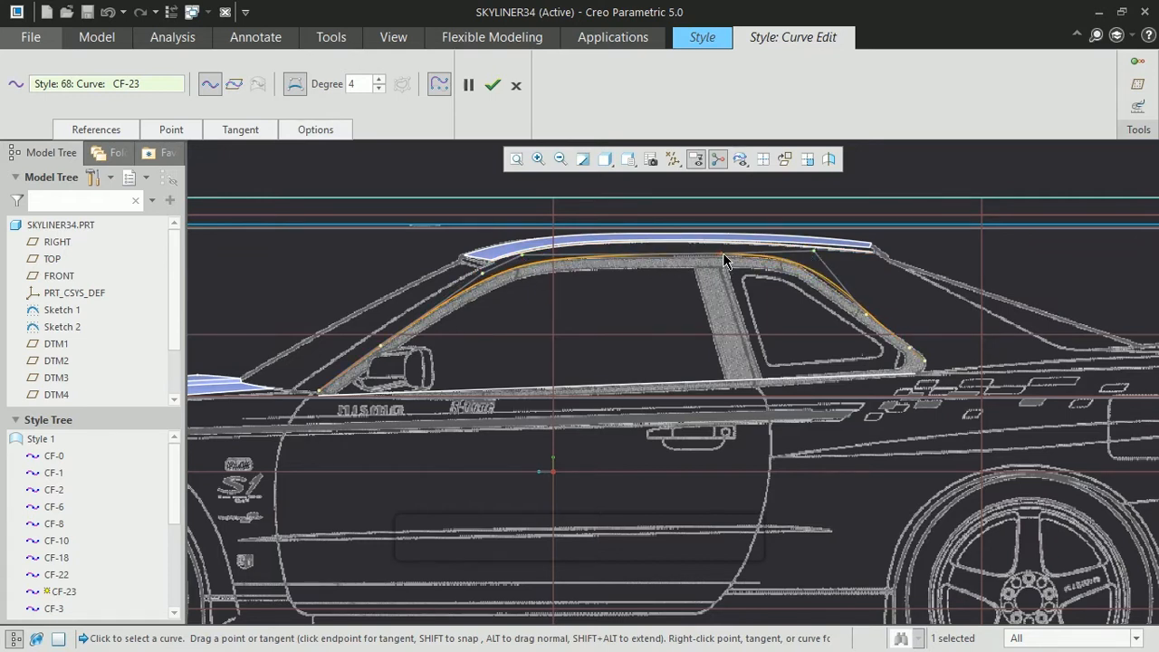
{"action": "left_click_drag", "start_coordinate": [815, 251], "coordinate": [803, 253]}
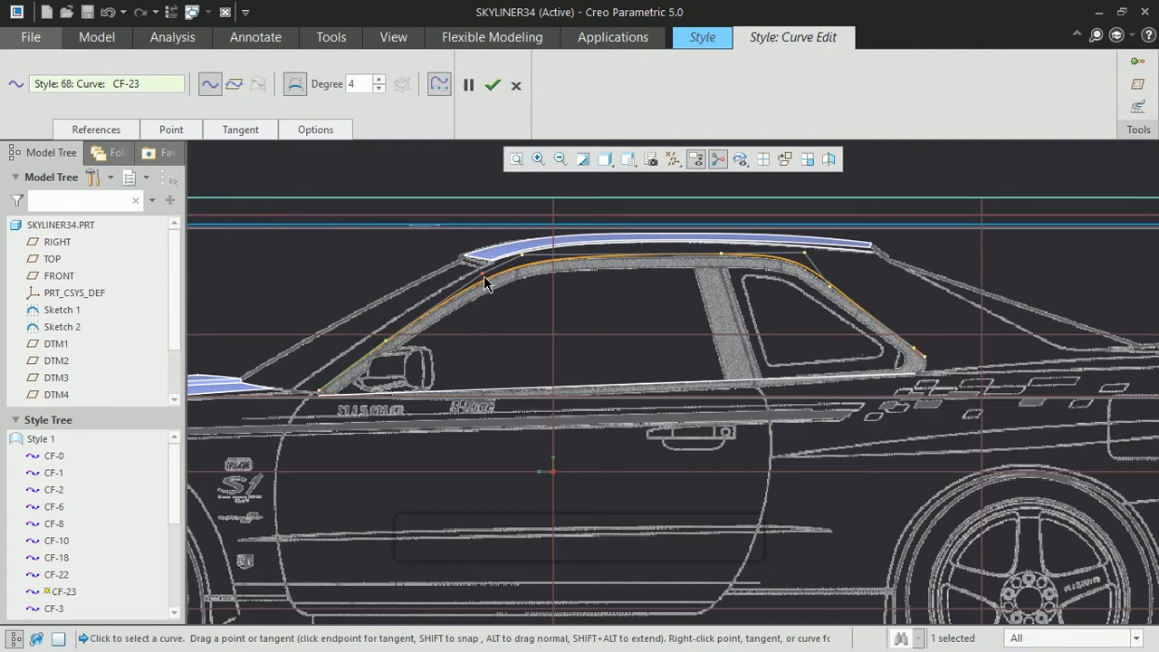
- Join the upper and lower side window curves at the window's rear lower corner
{"action": "left_click", "coordinate": [906, 375]}
{"action": "left_click", "coordinate": [928, 364]}
{"action": "left_click", "coordinate": [933, 375]}
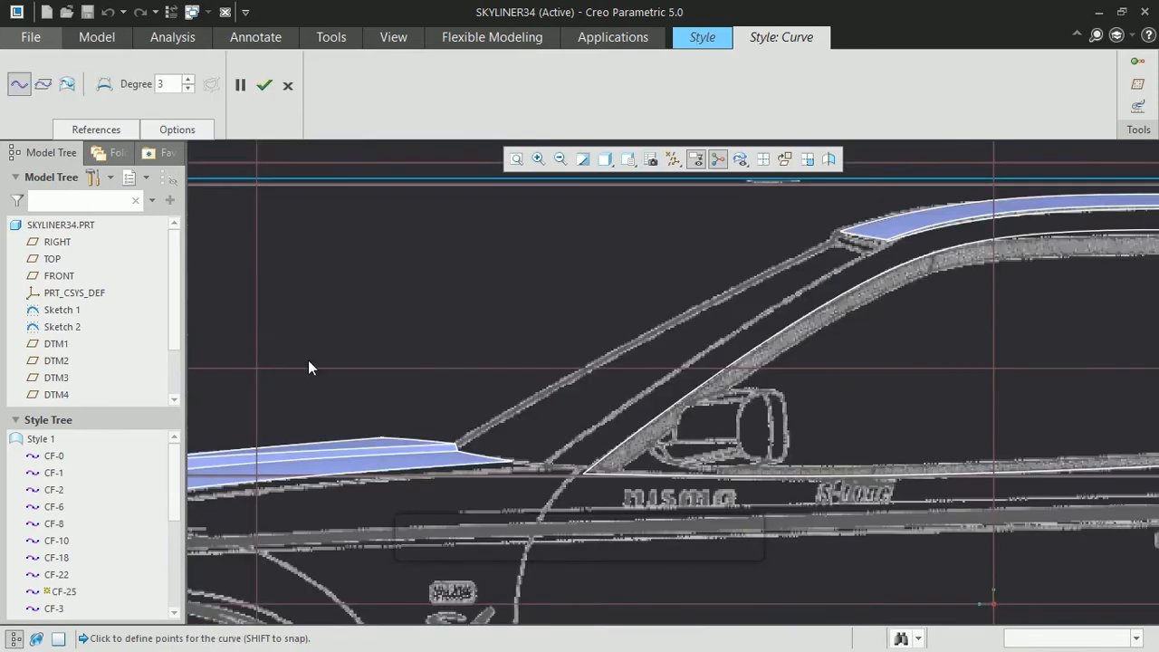
- Draw the windshield pillar curve up to the roof's front corner and the rear pillar curve from the roof to the trunk
{"action": "left_click", "coordinate": [886, 240]}
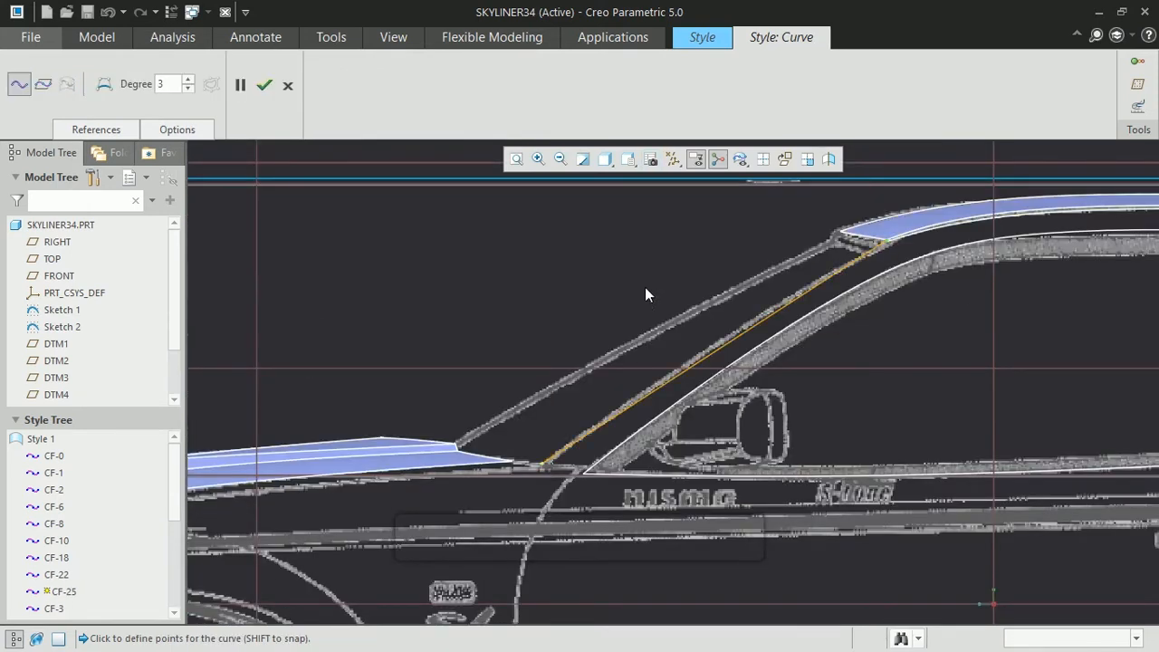
{"action": "middle_click", "coordinate": [595, 248]}
{"action": "left_click", "coordinate": [582, 159]}
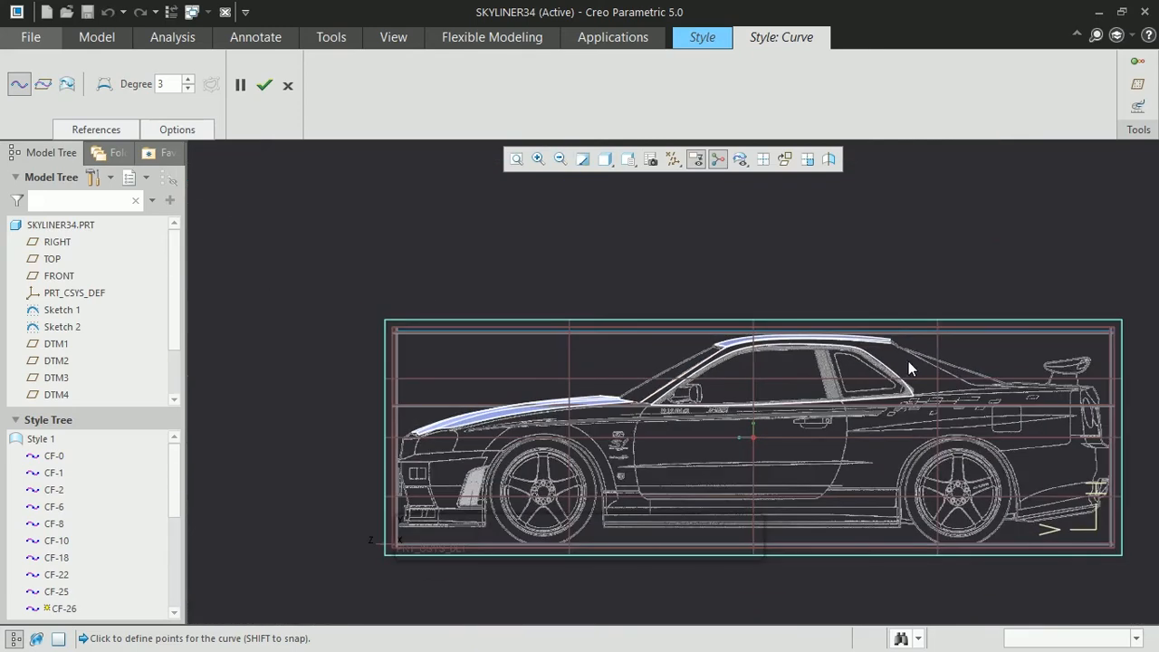
{"action": "left_click", "coordinate": [974, 385]}
{"action": "left_click", "coordinate": [273, 88]}
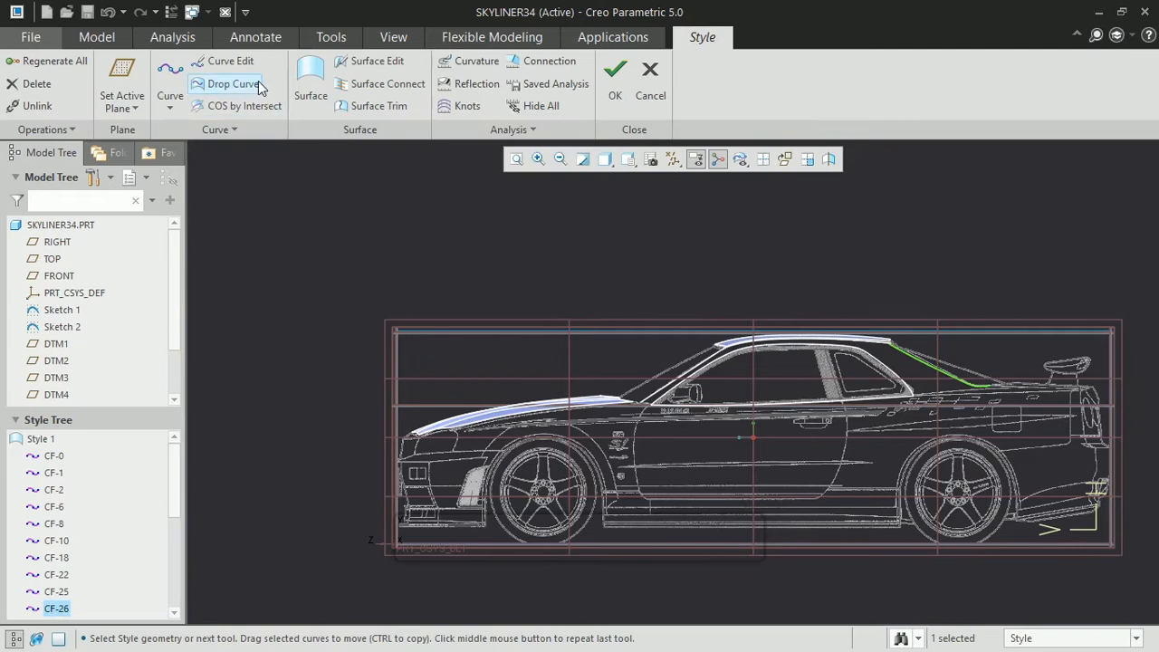
- Bow the windshield pillar curve with its control points to follow the blueprint line in side view
{"action": "left_click", "coordinate": [222, 52]}
{"action": "left_click", "coordinate": [681, 373]}
{"action": "left_click", "coordinate": [539, 159]}
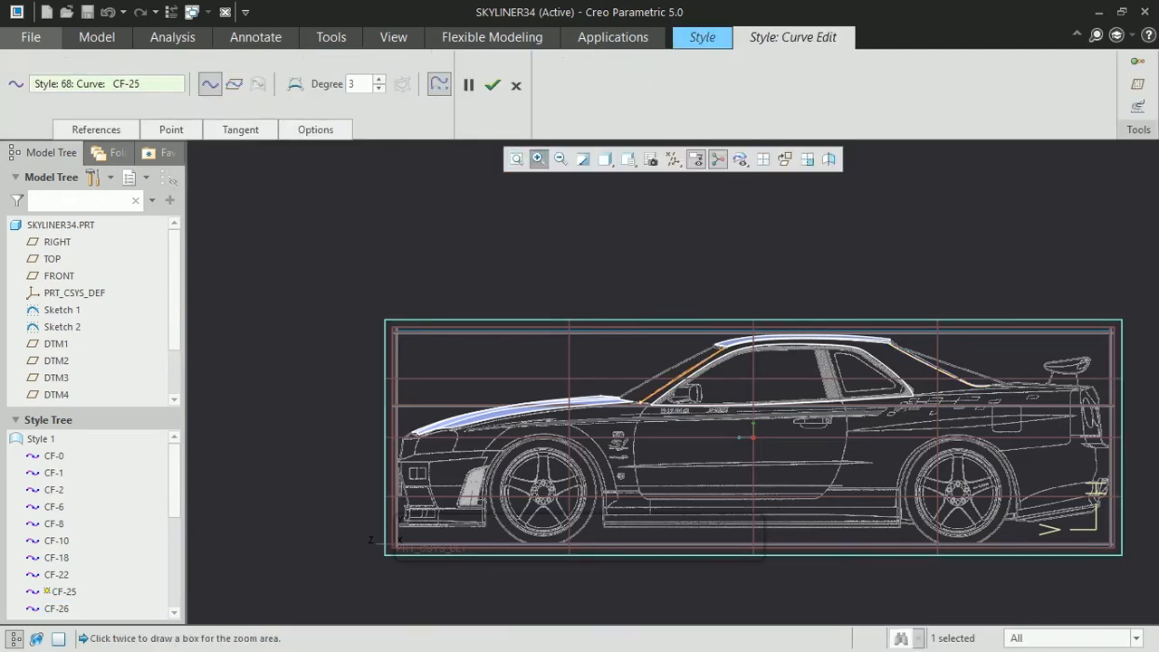
{"action": "left_click", "coordinate": [614, 319]}
{"action": "left_click", "coordinate": [786, 421]}
{"action": "middle_click", "coordinate": [470, 497]}
{"action": "left_click", "coordinate": [296, 85]}
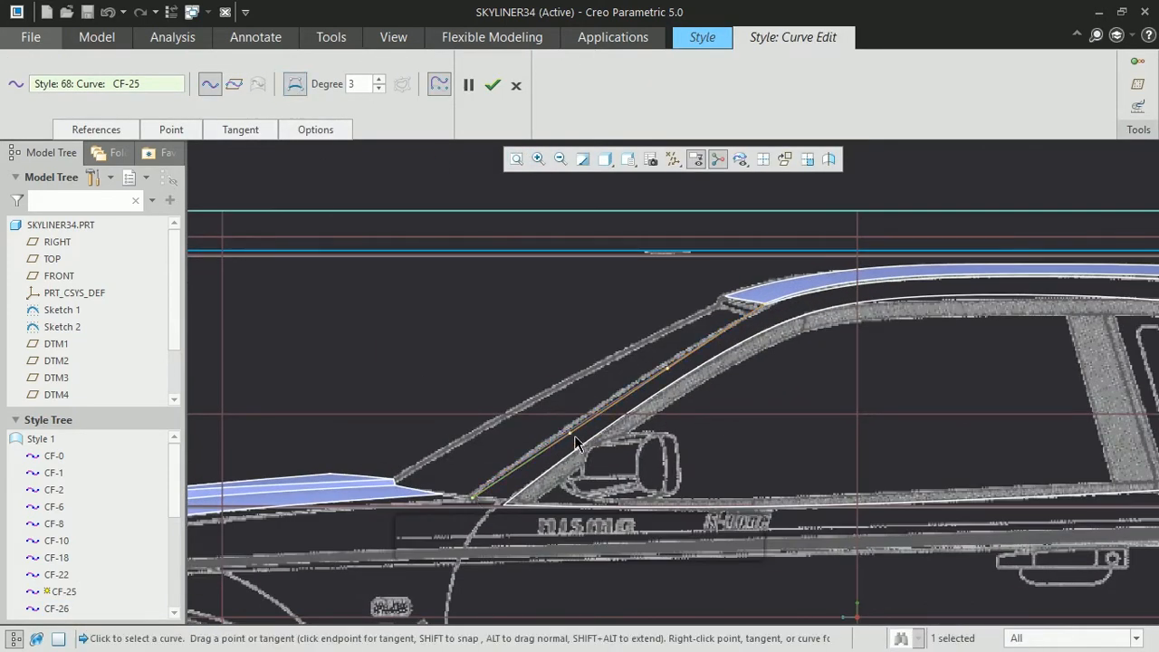
{"action": "left_click", "coordinate": [593, 422]}
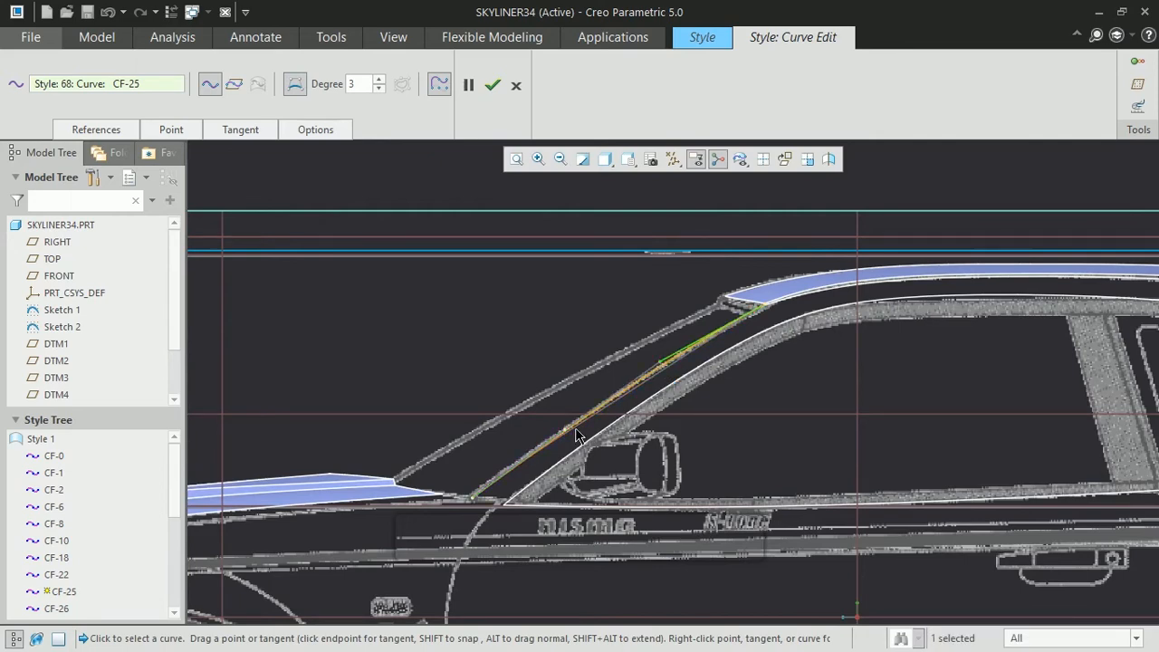
- Reposition the windshield pillar curve's ends using the other standard views
{"action": "left_click", "coordinate": [626, 167]}
{"action": "left_click", "coordinate": [658, 241]}
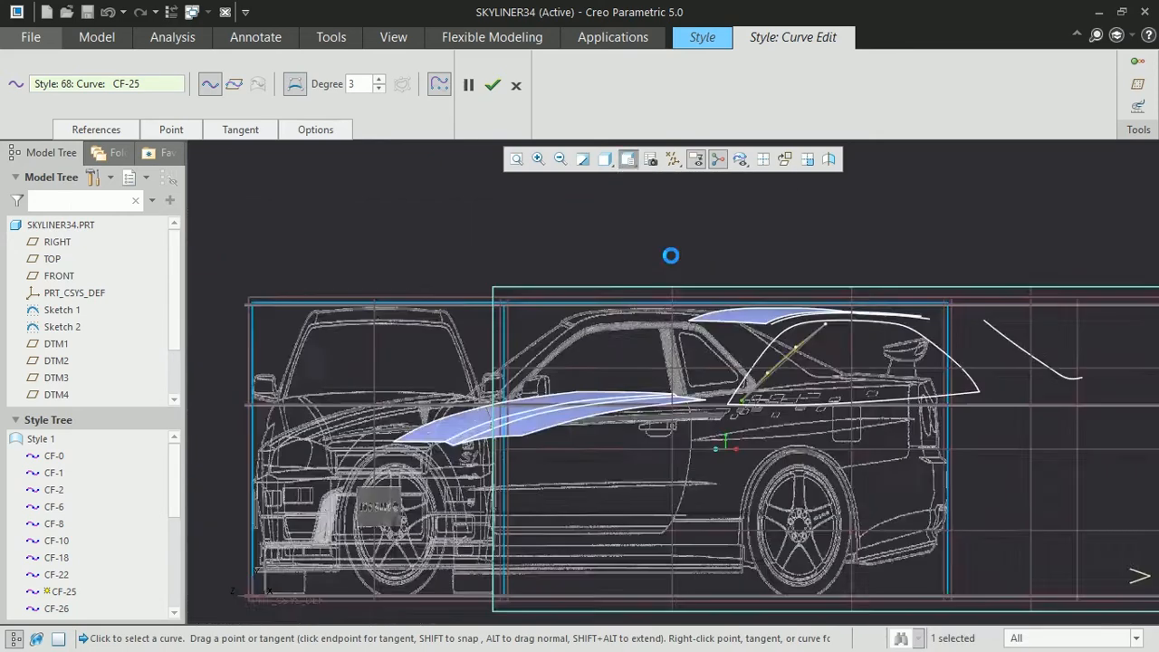
{"action": "left_click", "coordinate": [635, 162]}
{"action": "left_click", "coordinate": [673, 285]}
{"action": "scroll", "coordinate": [622, 344], "scroll_direction": "up", "scroll_amount": 5}
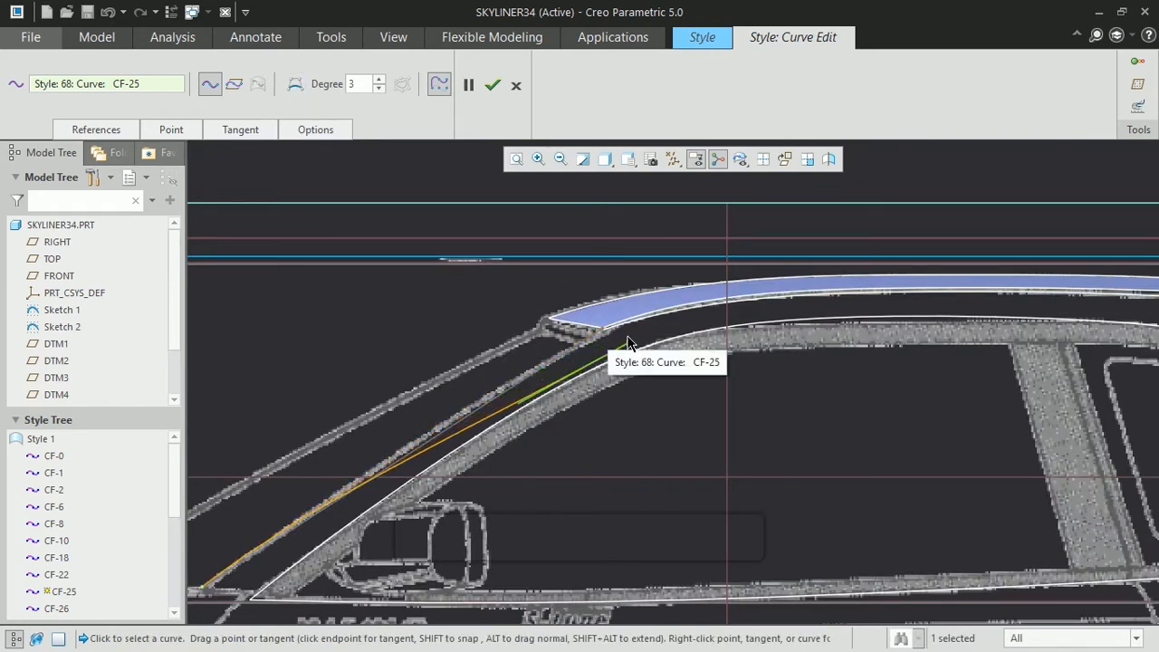
- Shape the windshield pillar curve in front view, moving its lower end to the hood corner and its control points along the pillar
{"action": "left_click", "coordinate": [627, 159]}
{"action": "left_click", "coordinate": [657, 253]}
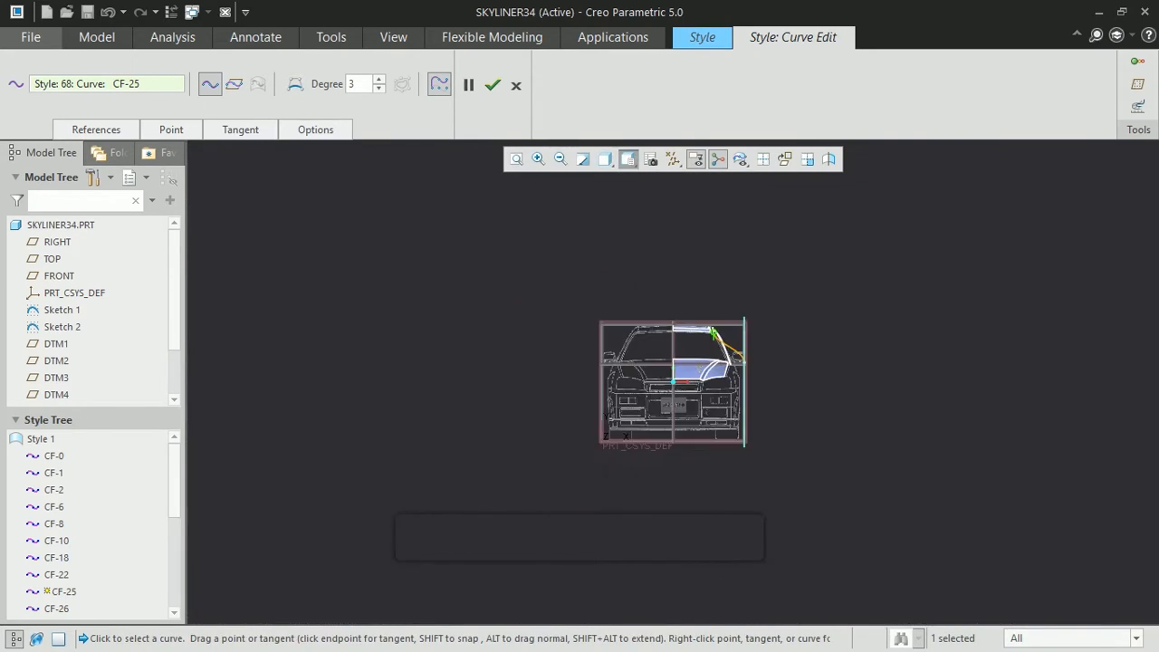
{"action": "scroll", "coordinate": [743, 376], "scroll_direction": "up", "scroll_amount": 6}
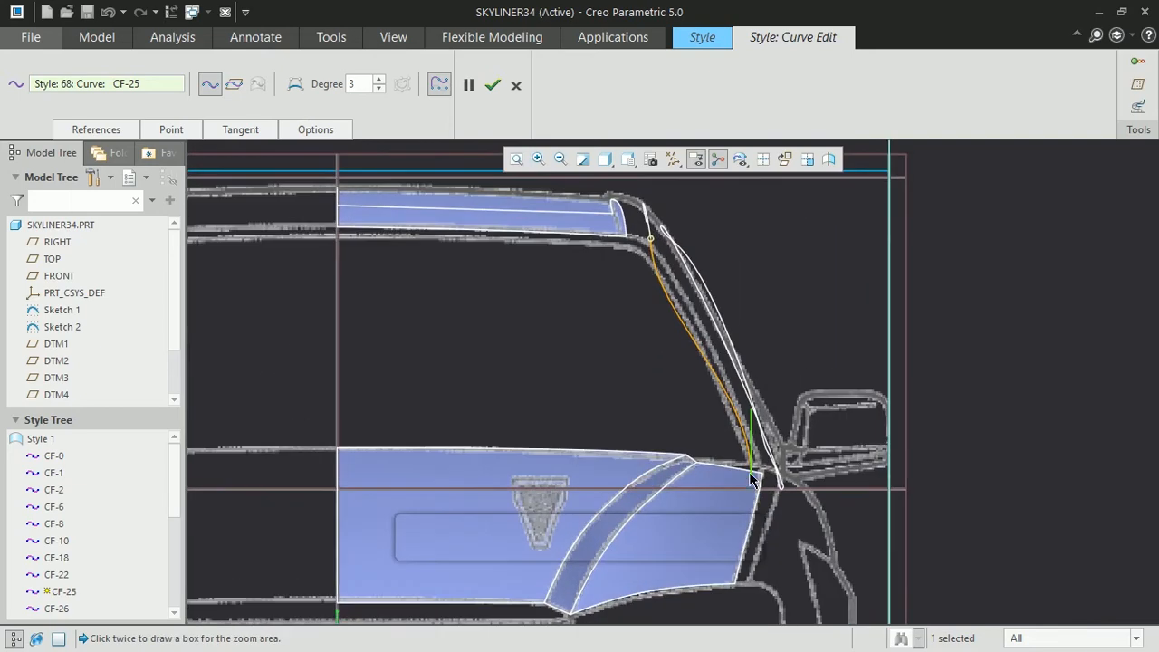
{"action": "left_click_drag", "start_coordinate": [758, 455], "coordinate": [759, 464]}
{"action": "left_click_drag", "start_coordinate": [743, 413], "coordinate": [737, 401]}
{"action": "left_click", "coordinate": [297, 85]}
{"action": "left_click_drag", "start_coordinate": [685, 314], "coordinate": [703, 317]}
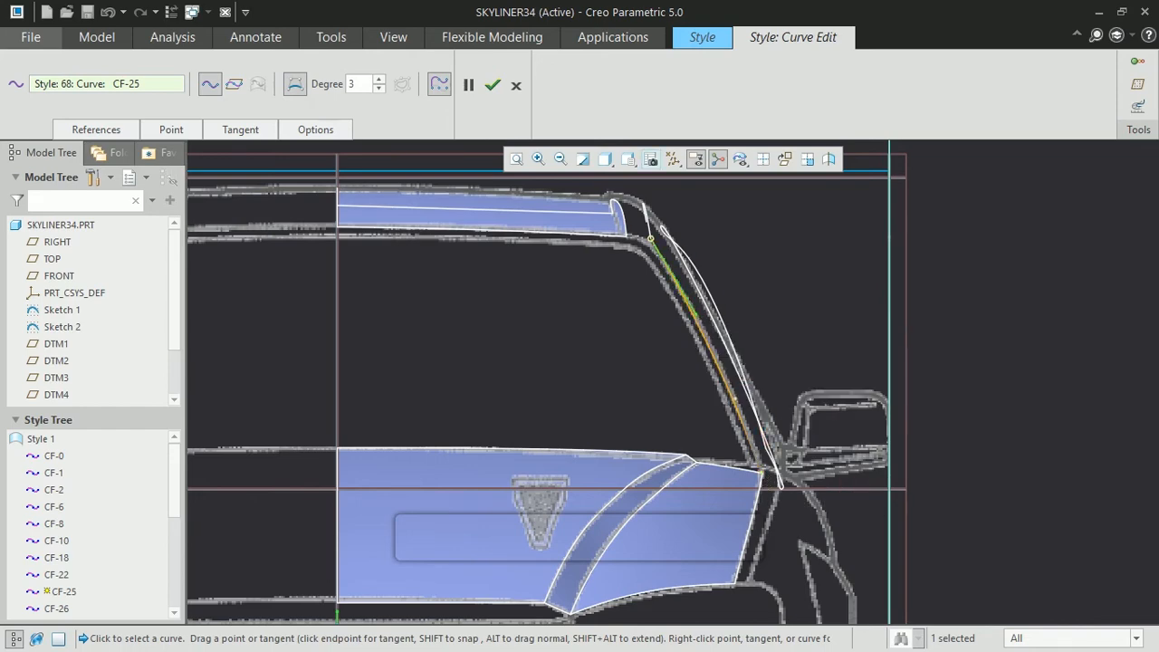
- Check the windshield pillar curve against the blueprint in side and top views and accept the curve edit
{"action": "left_click", "coordinate": [630, 160]}
{"action": "left_click", "coordinate": [665, 266]}
{"action": "scroll", "coordinate": [638, 336], "scroll_direction": "down", "scroll_amount": 6}
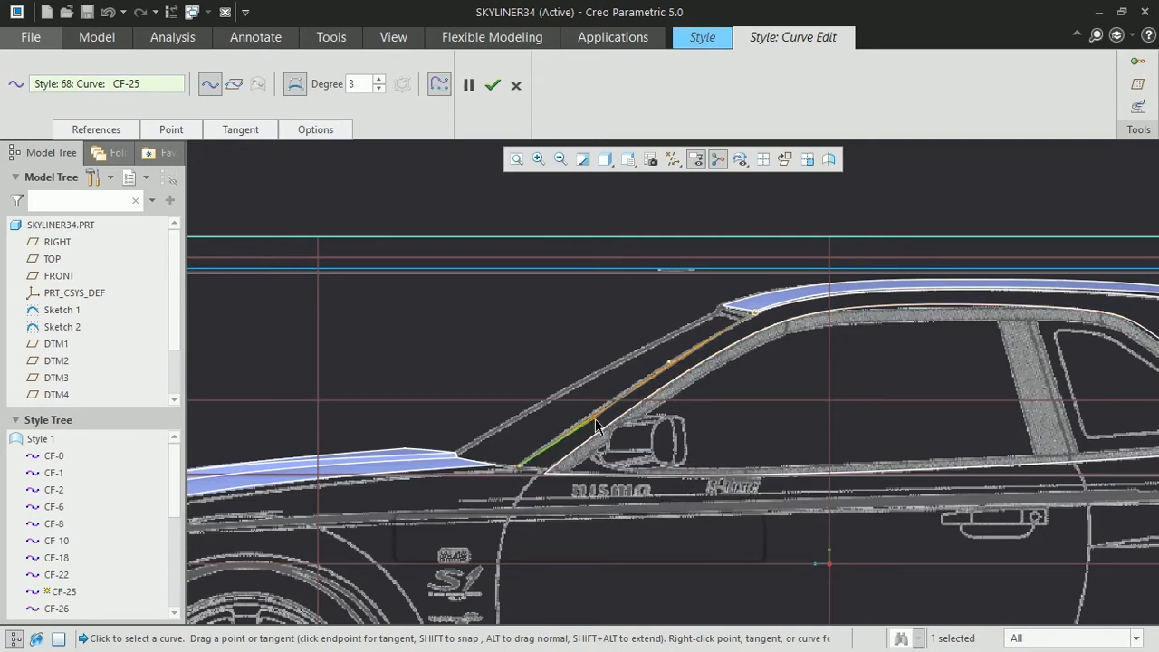
{"action": "left_click", "coordinate": [631, 159]}
{"action": "left_click", "coordinate": [677, 297]}
{"action": "scroll", "coordinate": [725, 432], "scroll_direction": "down", "scroll_amount": 7}
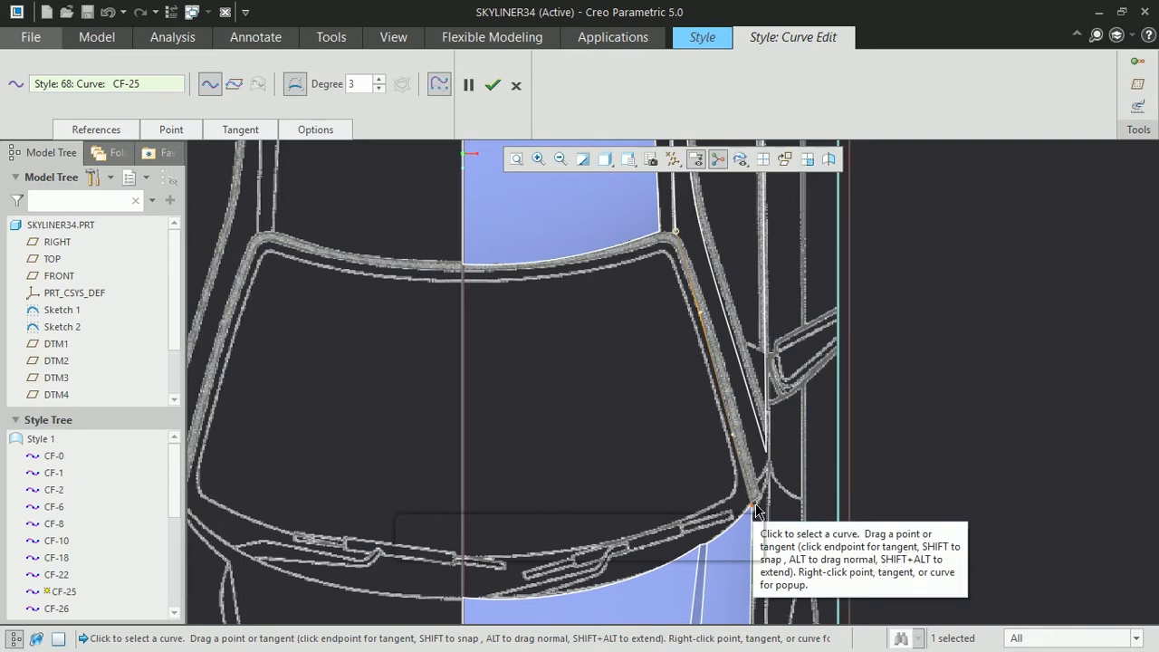
{"action": "left_click", "coordinate": [493, 85]}
- Draw a short curve joining the lower ends of the windshield pillar curve and the side window curve in top view
{"action": "left_click", "coordinate": [437, 78]}
{"action": "left_click", "coordinate": [538, 160]}
{"action": "left_click", "coordinate": [743, 500]}
{"action": "left_click", "coordinate": [774, 449]}
{"action": "scroll", "coordinate": [753, 318], "scroll_direction": "up", "scroll_amount": 3}
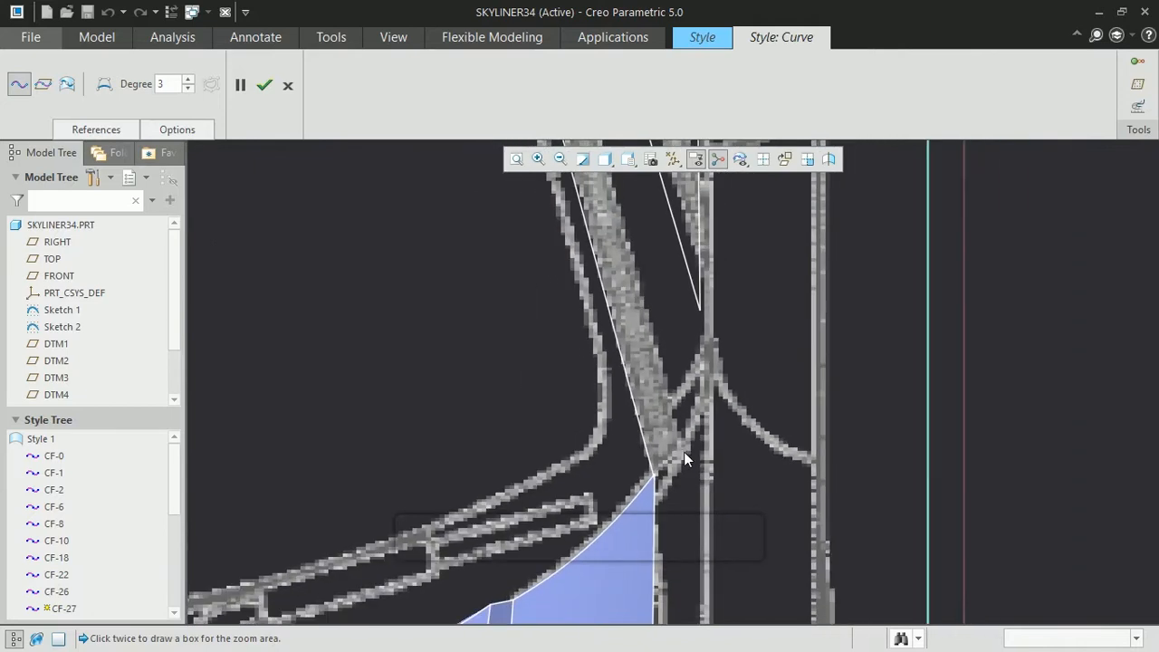
{"action": "left_click", "coordinate": [643, 437], "text": "shift"}
{"action": "left_click", "coordinate": [265, 86]}
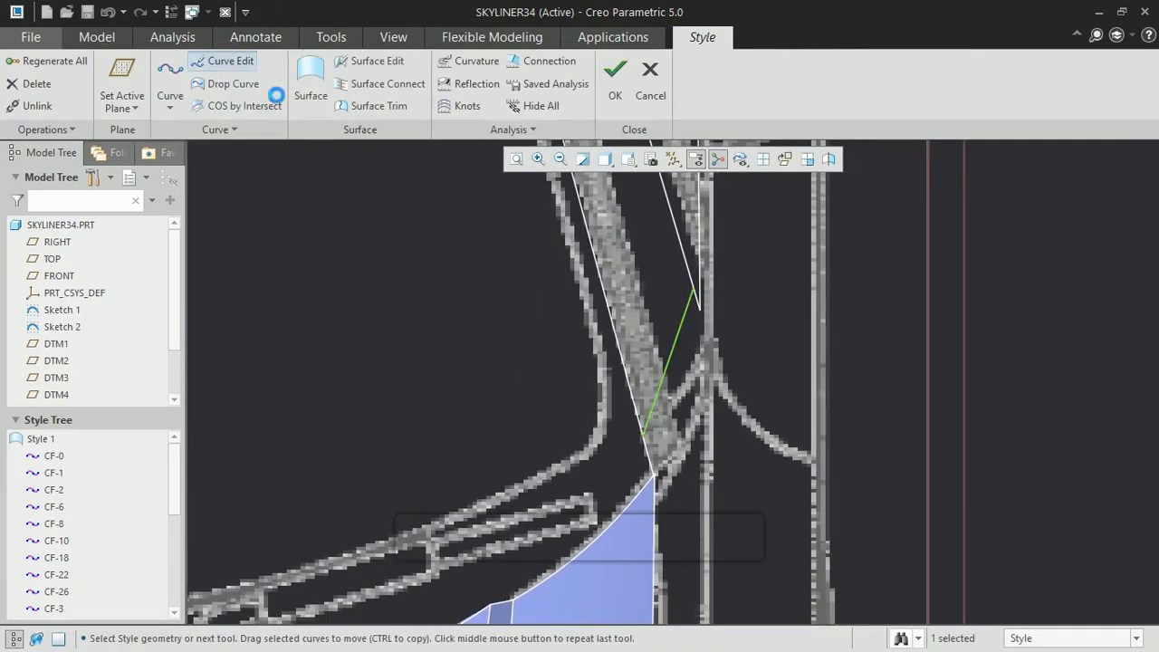
- Snap the short curve's ends to the hood corner and the side window's lower corner, and bow it outward along the blueprint
{"action": "left_click", "coordinate": [229, 64]}
{"action": "left_click_drag", "start_coordinate": [643, 437], "coordinate": [655, 476], "text": "shift"}
{"action": "left_click_drag", "start_coordinate": [694, 288], "coordinate": [703, 310], "text": "shift"}
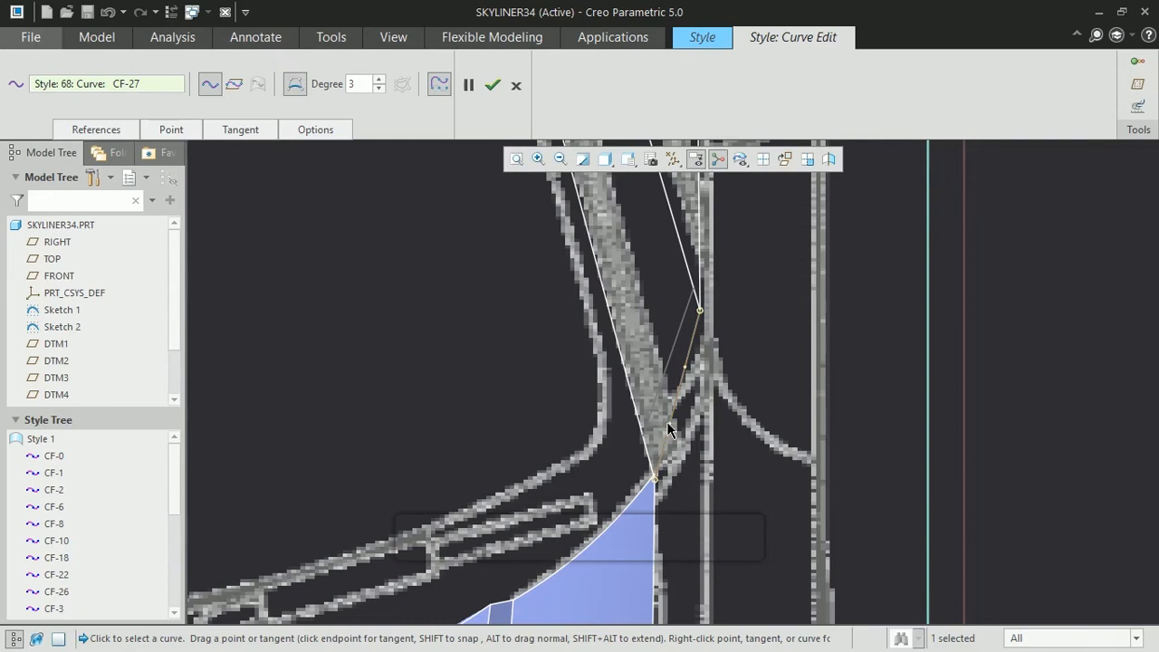
{"action": "left_click_drag", "start_coordinate": [671, 431], "coordinate": [710, 400]}
- Move the side window outline's lower front corner onto the blueprint line and accept the curve edits
{"action": "left_click", "coordinate": [712, 286]}
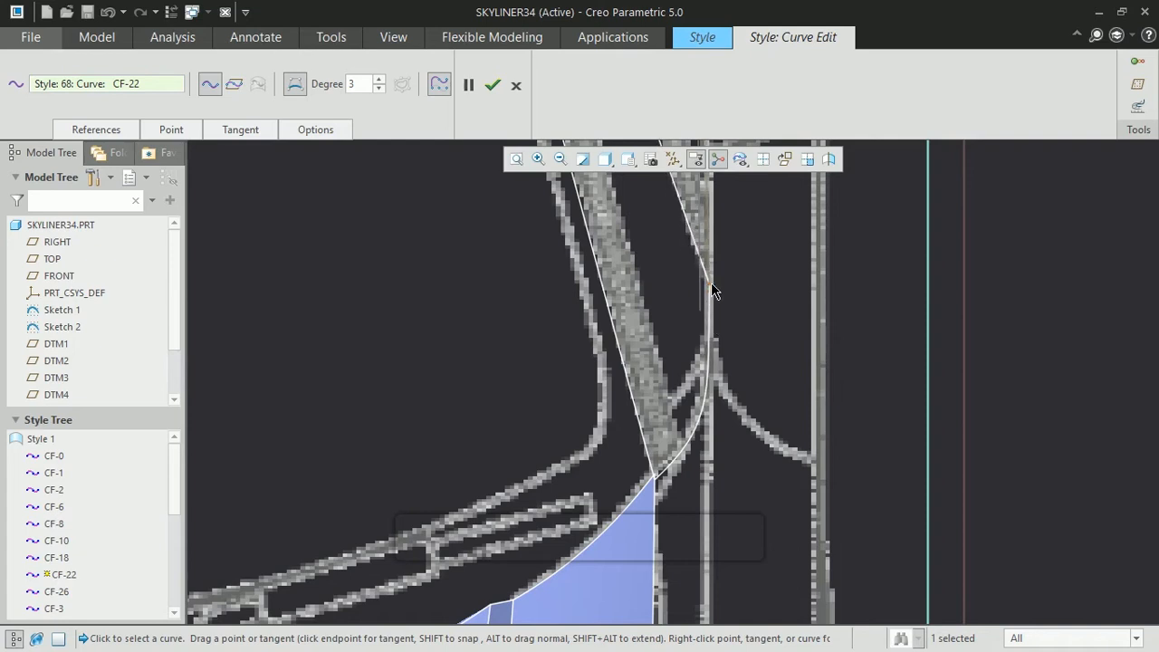
{"action": "left_click", "coordinate": [649, 464]}
{"action": "left_click", "coordinate": [675, 478]}
{"action": "left_click", "coordinate": [561, 159]}
{"action": "left_click", "coordinate": [561, 159]}
{"action": "left_click", "coordinate": [561, 160]}
{"action": "left_click", "coordinate": [561, 160]}
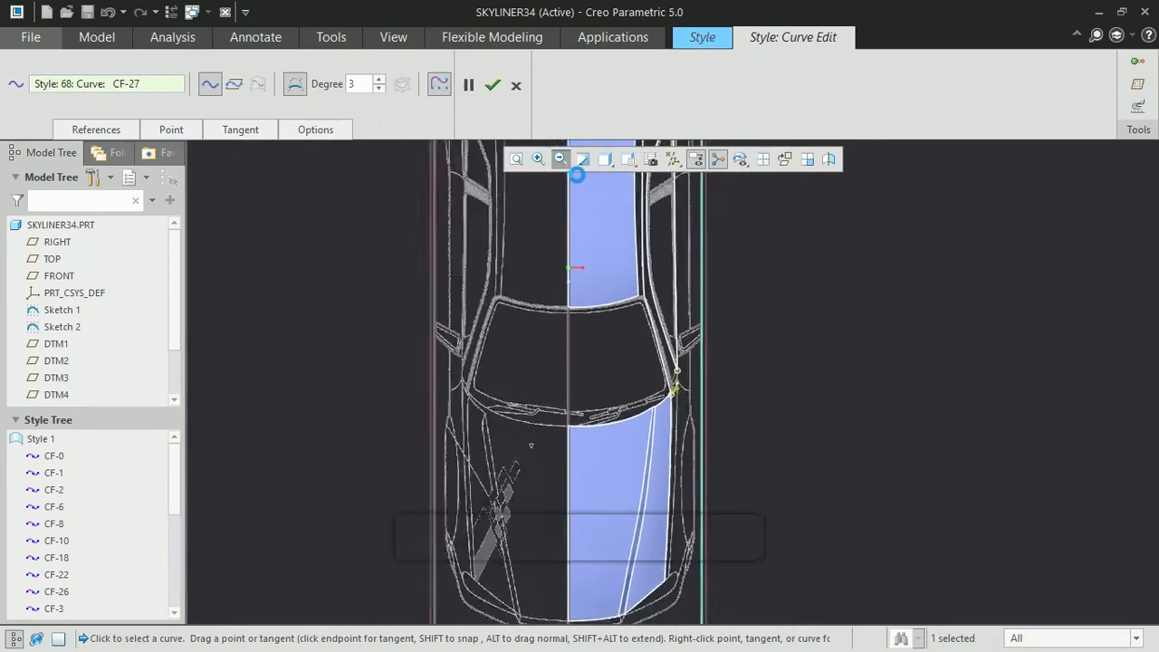
{"action": "left_click", "coordinate": [492, 84]}
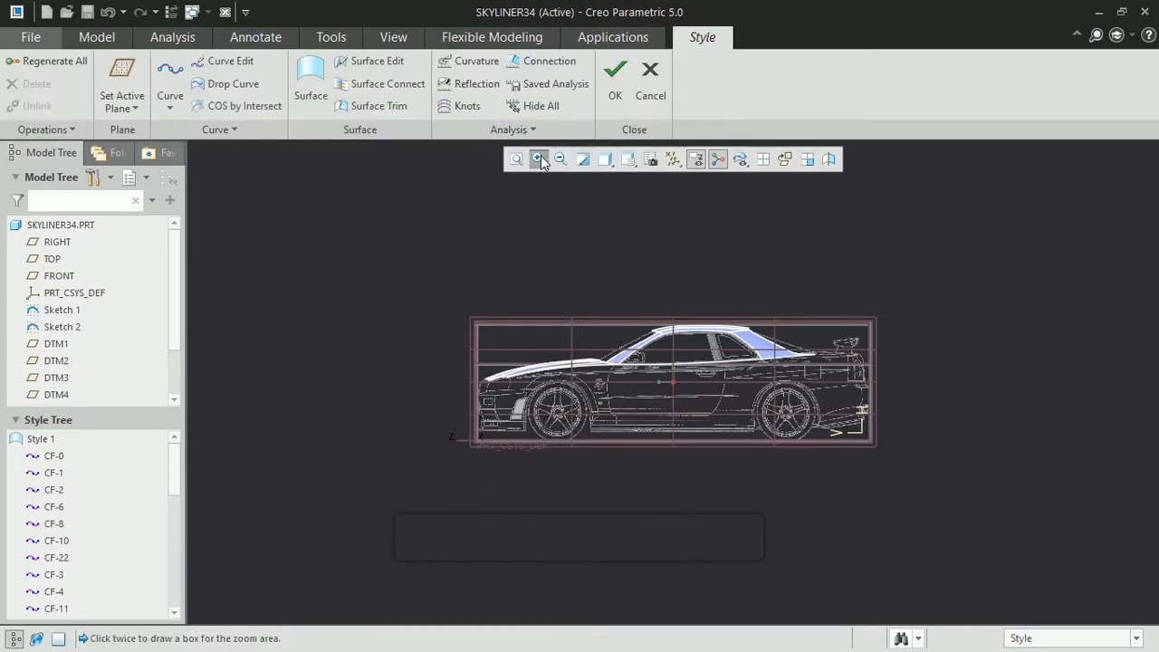
- Draw an arc along the front wheel arch in side view, centred on the wheel, with a radius of about 417
{"action": "left_click", "coordinate": [218, 130]}
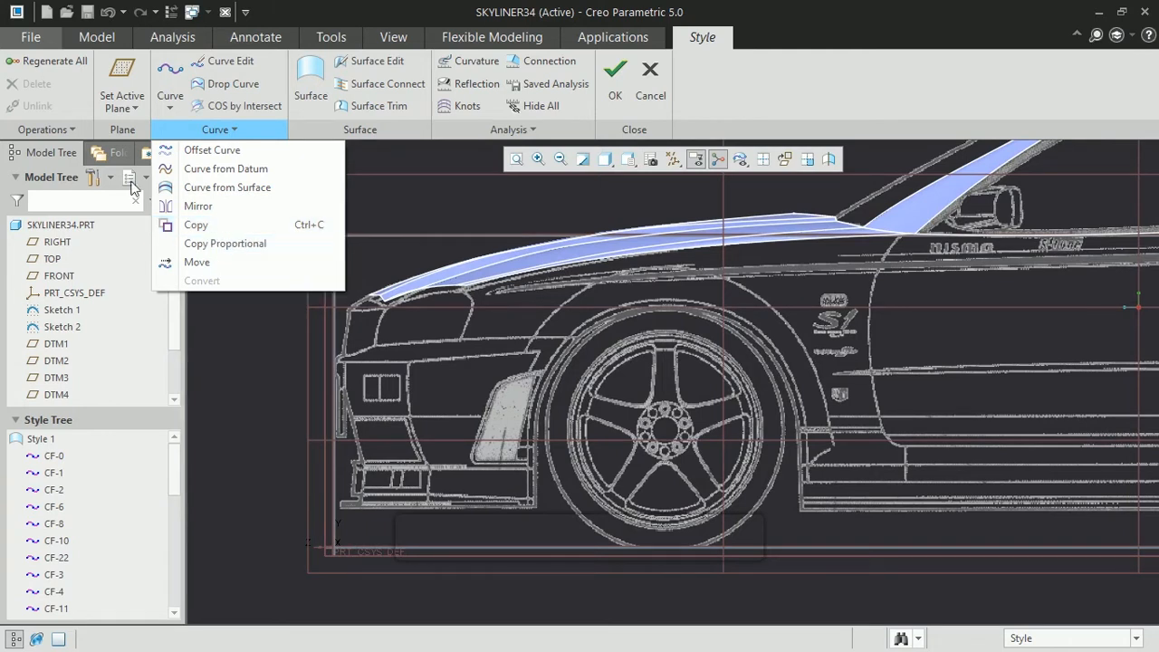
{"action": "left_click", "coordinate": [171, 106]}
{"action": "left_click", "coordinate": [199, 152]}
{"action": "left_click", "coordinate": [662, 435]}
{"action": "left_click_drag", "start_coordinate": [663, 456], "coordinate": [537, 463]}
{"action": "left_click_drag", "start_coordinate": [663, 310], "coordinate": [798, 459]}
{"action": "left_click_drag", "start_coordinate": [662, 435], "coordinate": [670, 438]}
{"action": "left_click_drag", "start_coordinate": [806, 461], "coordinate": [808, 454]}
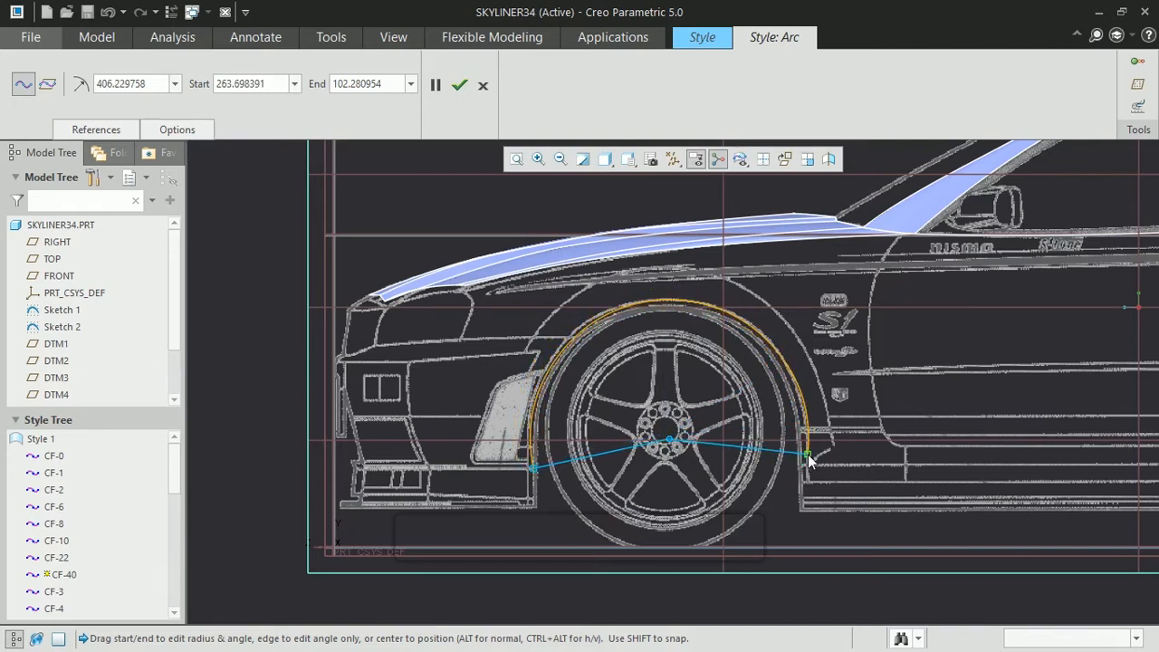
{"action": "left_click_drag", "start_coordinate": [535, 468], "coordinate": [526, 464]}
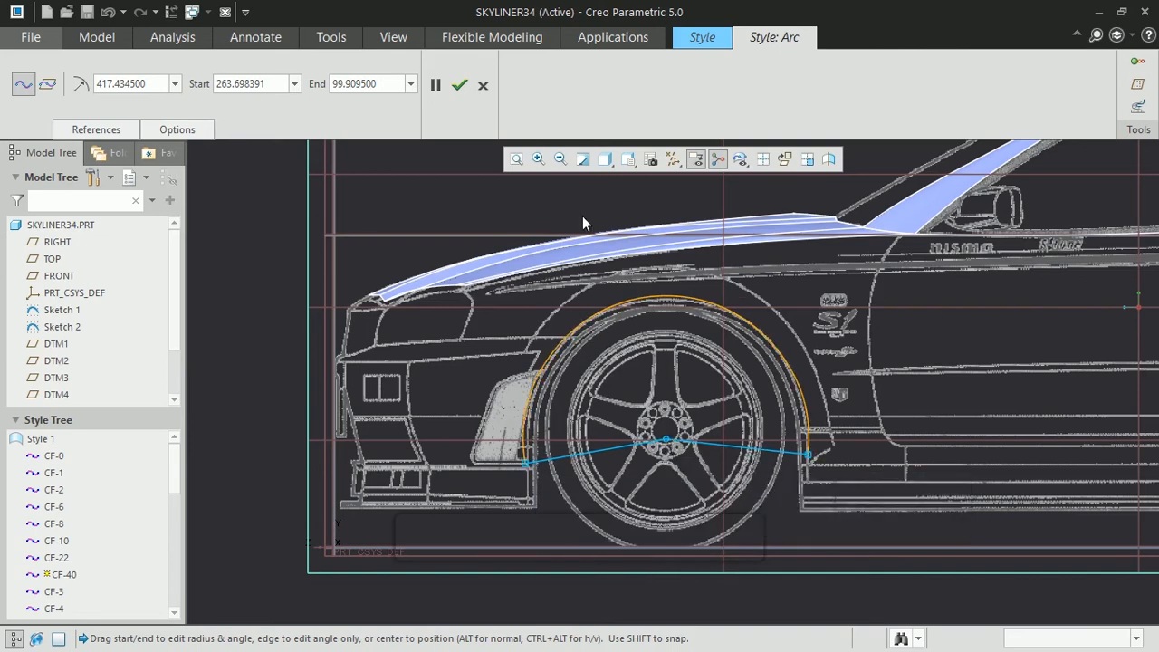
- Place a second arc of the same radius over the rear wheel arch, centred on the rear wheel
{"action": "left_click", "coordinate": [561, 162]}
{"action": "left_click", "coordinate": [562, 163]}
{"action": "left_click", "coordinate": [904, 393]}
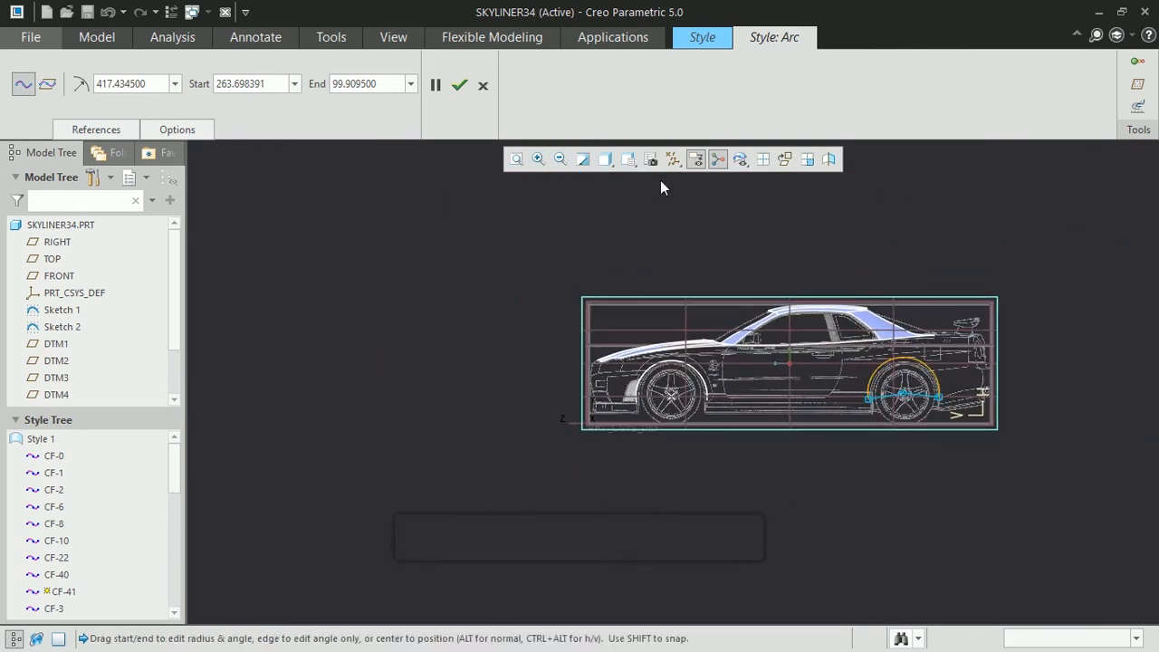
{"action": "left_click", "coordinate": [538, 159]}
{"action": "left_click", "coordinate": [854, 341]}
{"action": "left_click", "coordinate": [984, 452]}
{"action": "left_click_drag", "start_coordinate": [609, 364], "coordinate": [618, 389]}
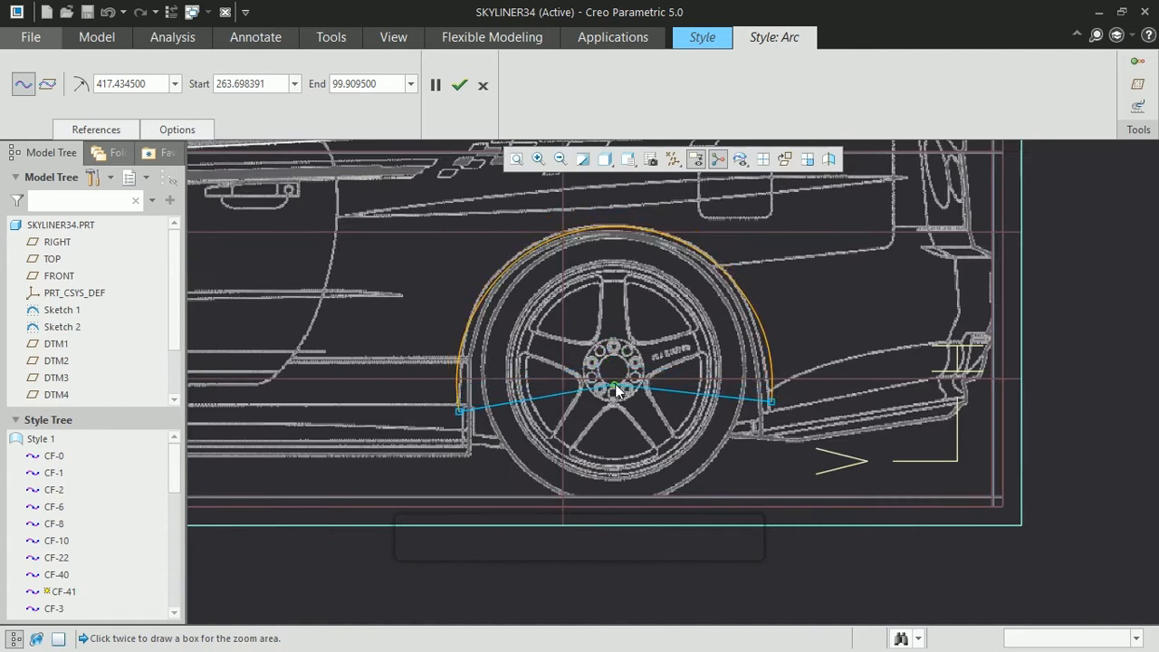
{"action": "left_click", "coordinate": [458, 94]}
- Reshape the rear wheel arch arc with its control points to follow the blueprint's arch outline
{"action": "left_click", "coordinate": [164, 70]}
{"action": "left_click", "coordinate": [287, 87]}
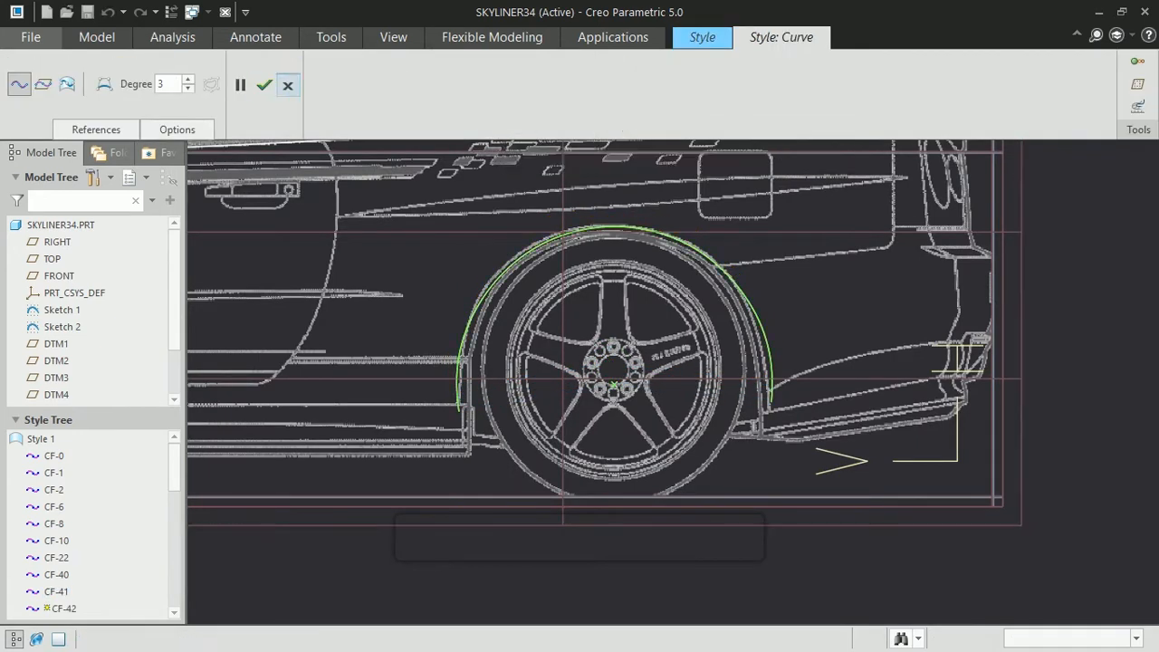
{"action": "left_click", "coordinate": [223, 61]}
{"action": "left_click", "coordinate": [296, 83]}
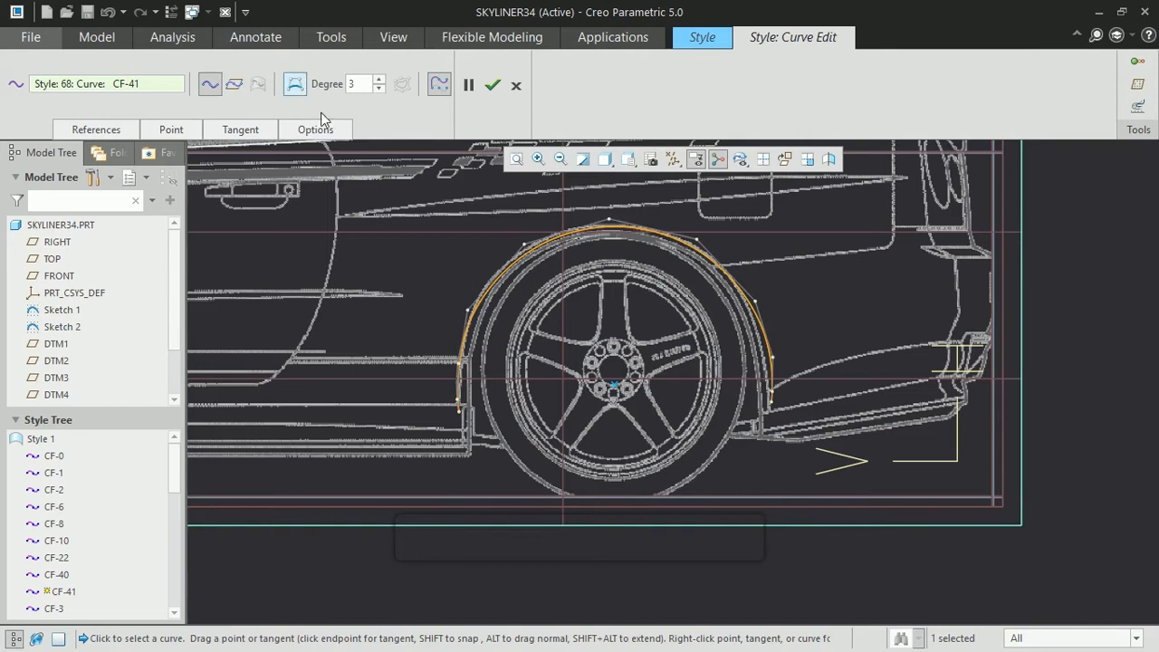
{"action": "left_click_drag", "start_coordinate": [524, 245], "coordinate": [520, 242]}
{"action": "left_click_drag", "start_coordinate": [773, 357], "coordinate": [769, 362]}
{"action": "left_click_drag", "start_coordinate": [756, 302], "coordinate": [749, 302]}
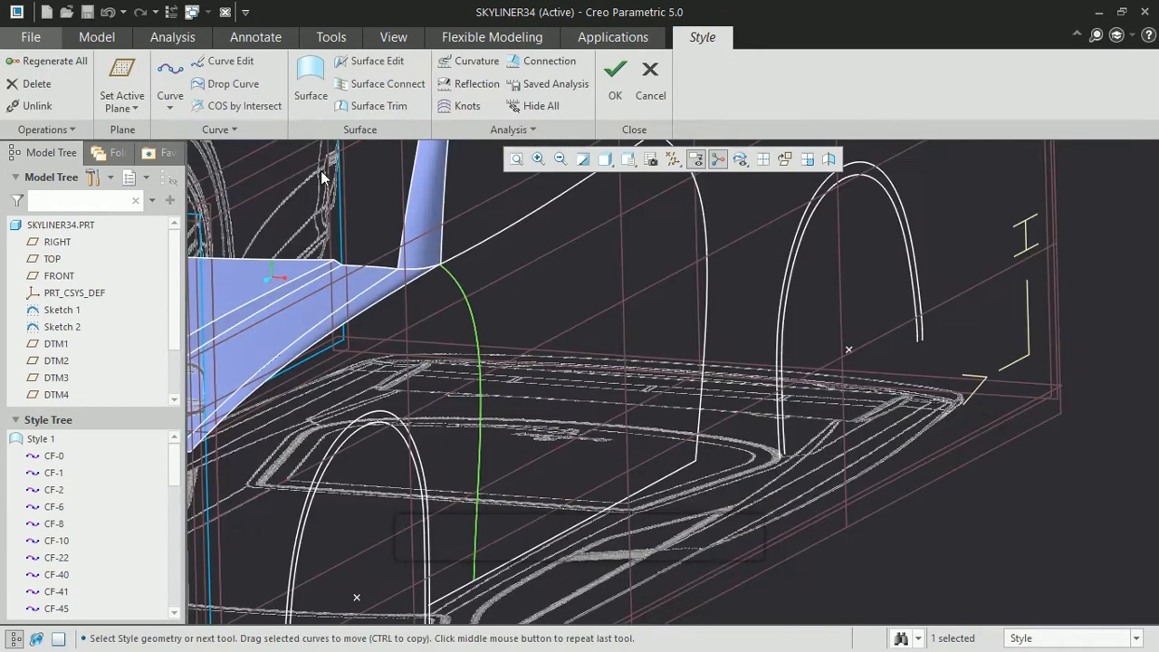
{"action": "left_click", "coordinate": [310, 80]}
{"action": "left_click", "coordinate": [494, 242], "text": "ctrl"}
{"action": "left_click", "coordinate": [708, 247], "text": "ctrl"}
{"action": "left_click", "coordinate": [628, 506], "text": "ctrl"}
{"action": "left_click", "coordinate": [628, 84]}
- Create the door surface from its upper, front, rear and lower boundary curves
{"action": "left_click", "coordinate": [311, 77]}
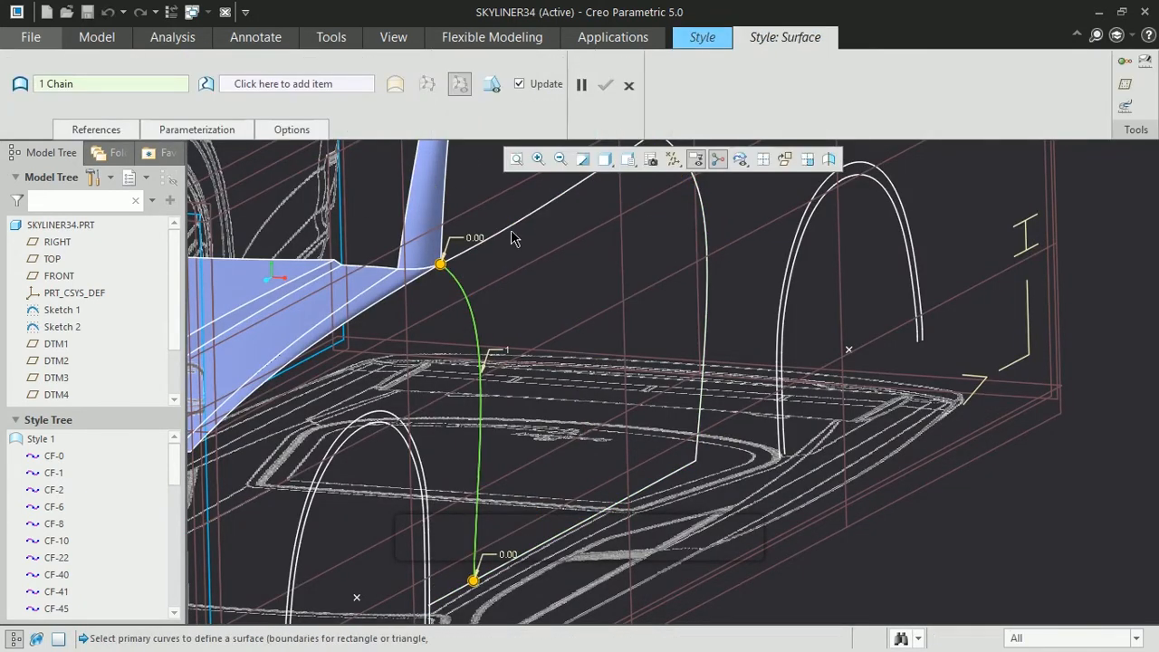
{"action": "left_click", "coordinate": [548, 208]}
{"action": "left_click", "coordinate": [475, 317], "text": "ctrl"}
{"action": "left_click", "coordinate": [706, 241], "text": "ctrl"}
{"action": "left_click", "coordinate": [619, 502], "text": "ctrl"}
{"action": "left_click", "coordinate": [605, 84]}
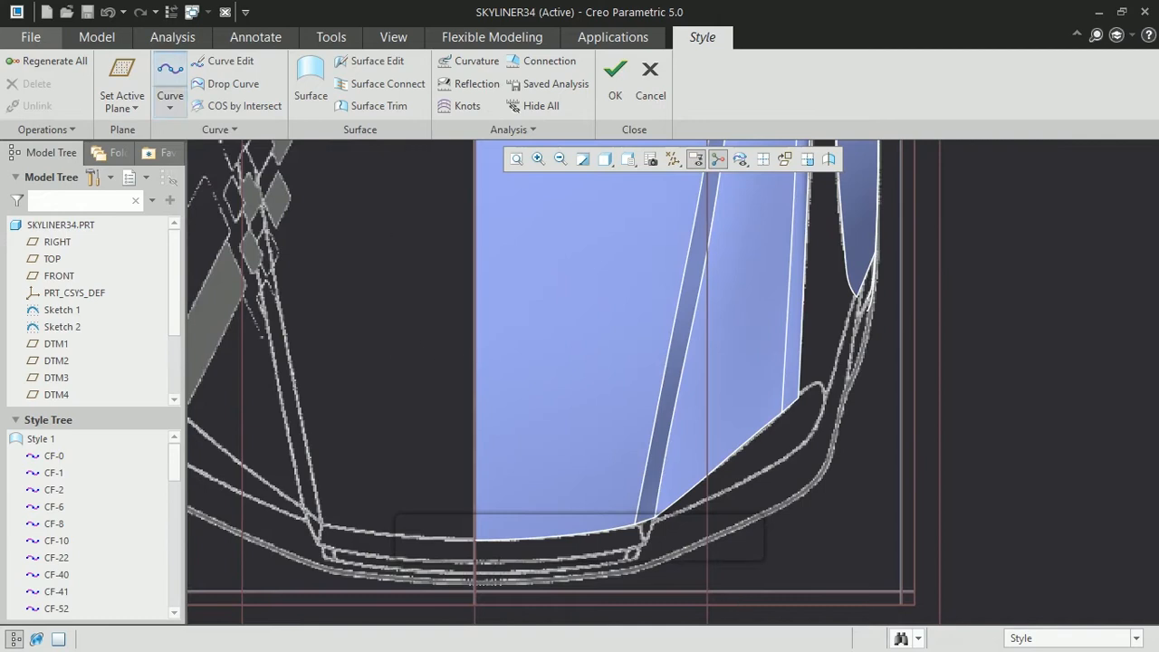
- Draw two front-end curves in top view from the centreline to the fender, one along the hood and headlight edge, one along the bumper outline
{"action": "left_click", "coordinate": [170, 79]}
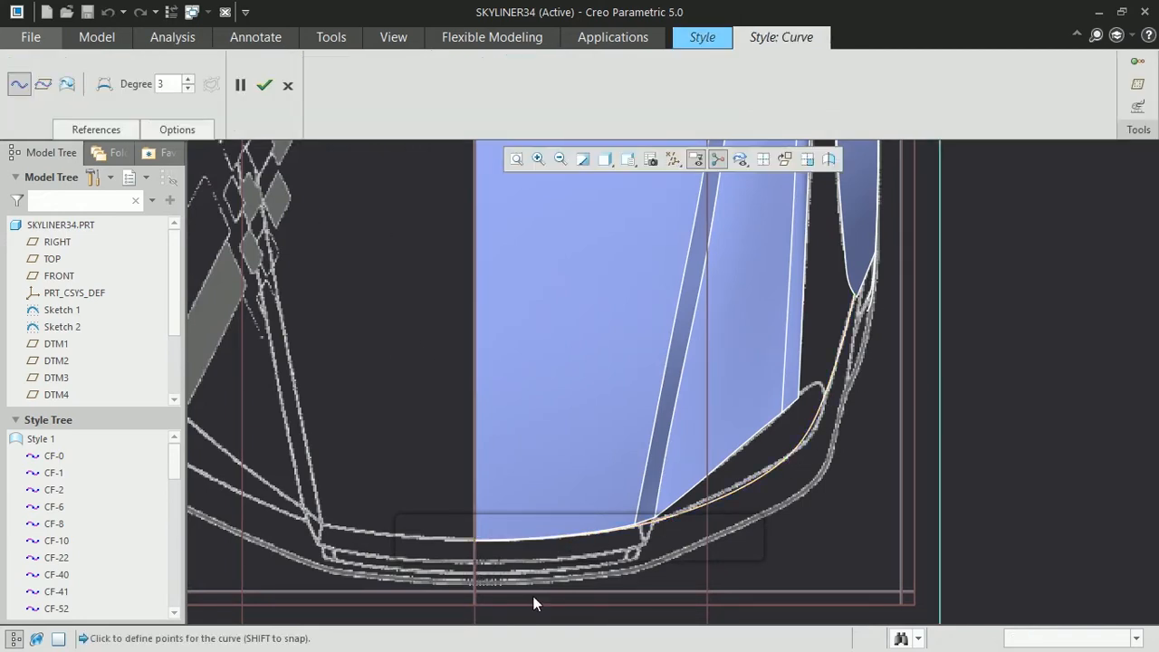
{"action": "left_click", "coordinate": [475, 579]}
{"action": "left_click", "coordinate": [861, 295]}
{"action": "left_click", "coordinate": [266, 86]}
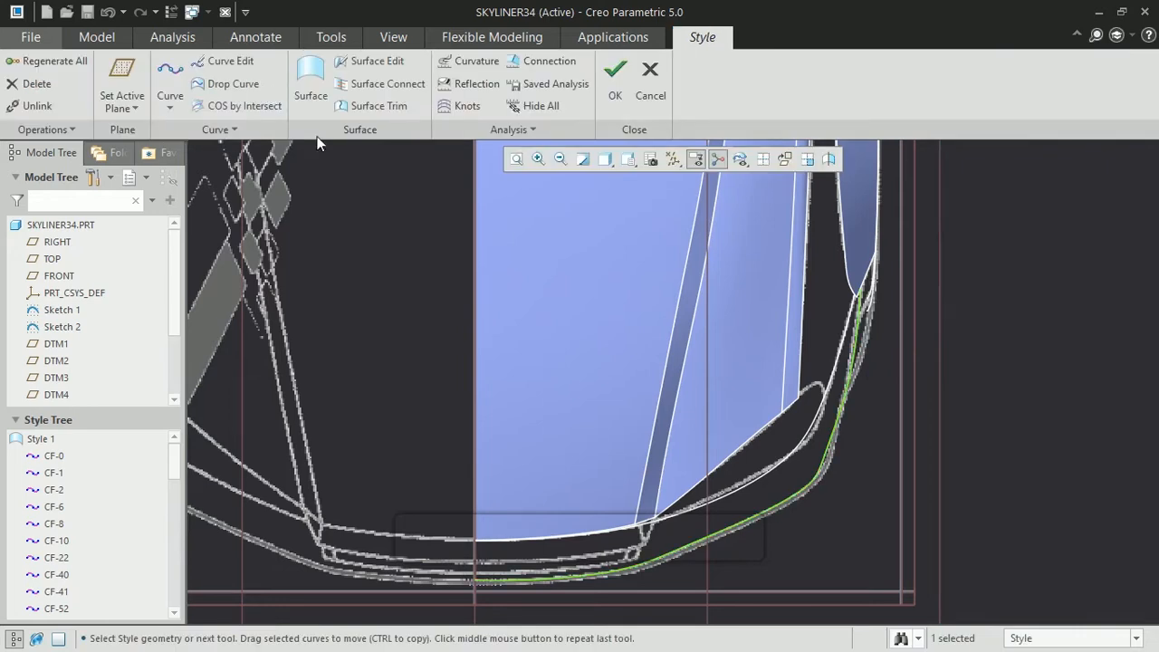
- Edit the headlight edge curve's control points and shorten it to start at the hood crease's front corner
{"action": "left_click", "coordinate": [230, 61]}
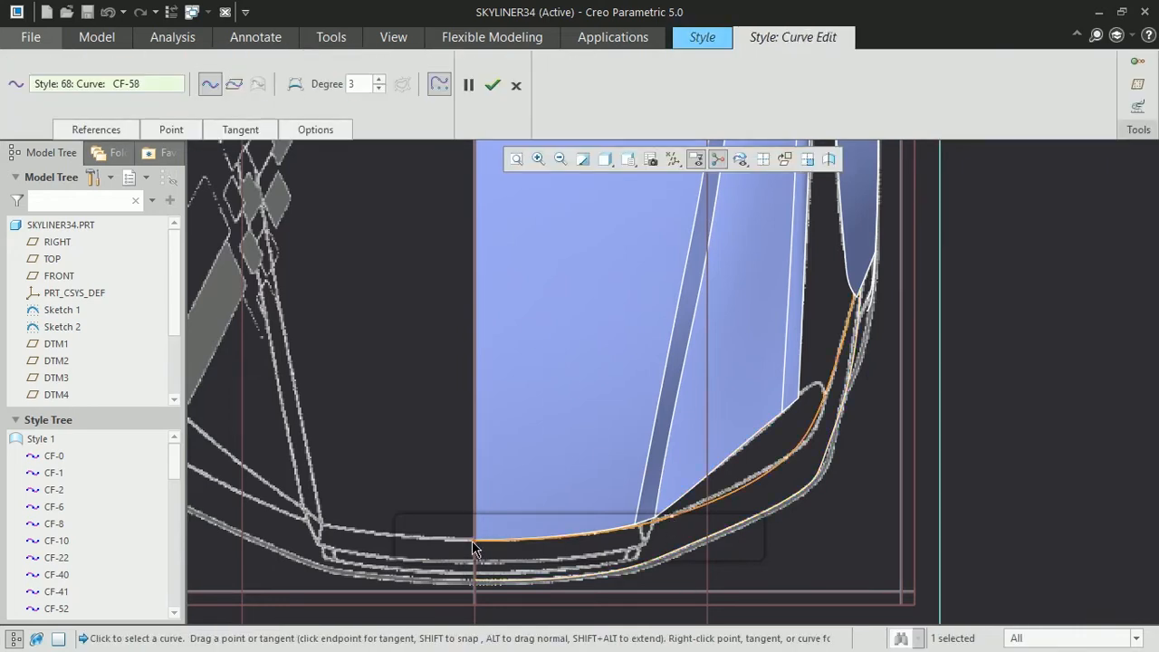
{"action": "left_click", "coordinate": [294, 84]}
{"action": "left_click_drag", "start_coordinate": [483, 566], "coordinate": [618, 564]}
{"action": "right_click", "coordinate": [532, 567]}
{"action": "left_click", "coordinate": [582, 642]}
{"action": "right_click", "coordinate": [476, 564]}
{"action": "left_click", "coordinate": [520, 545]}
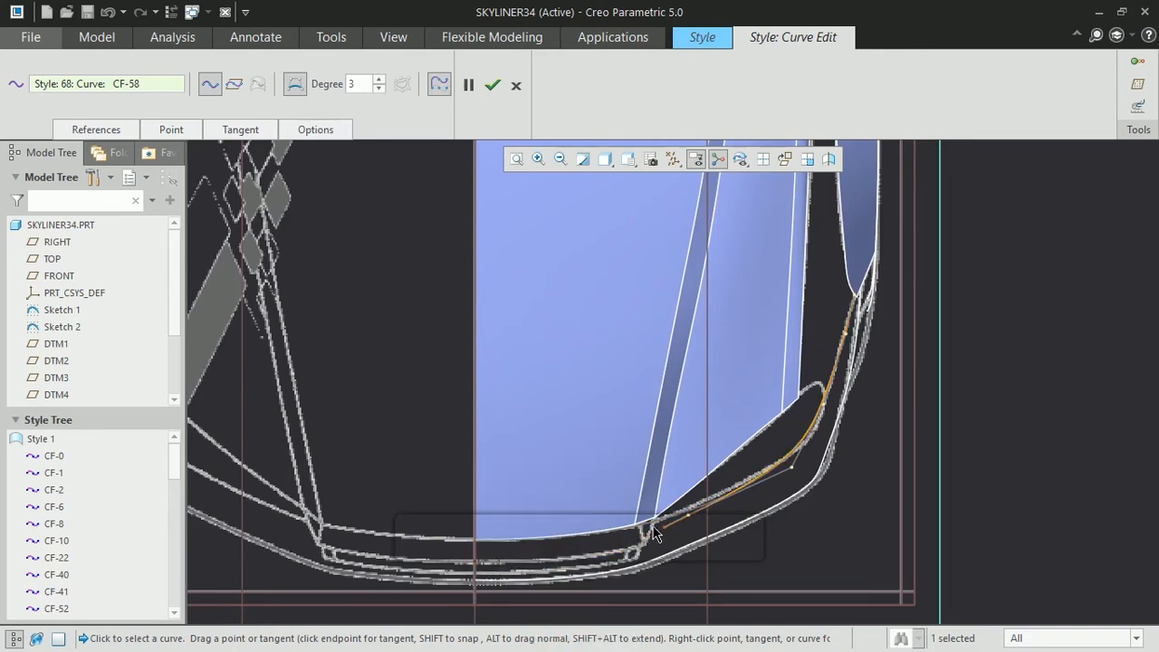
- Adjust the headlight edge curve's remaining control points to follow the blueprint around the headlight up to the fender
{"action": "left_click", "coordinate": [689, 518]}
{"action": "left_click_drag", "start_coordinate": [795, 466], "coordinate": [817, 441]}
{"action": "right_click", "coordinate": [847, 334]}
{"action": "left_click", "coordinate": [880, 382]}
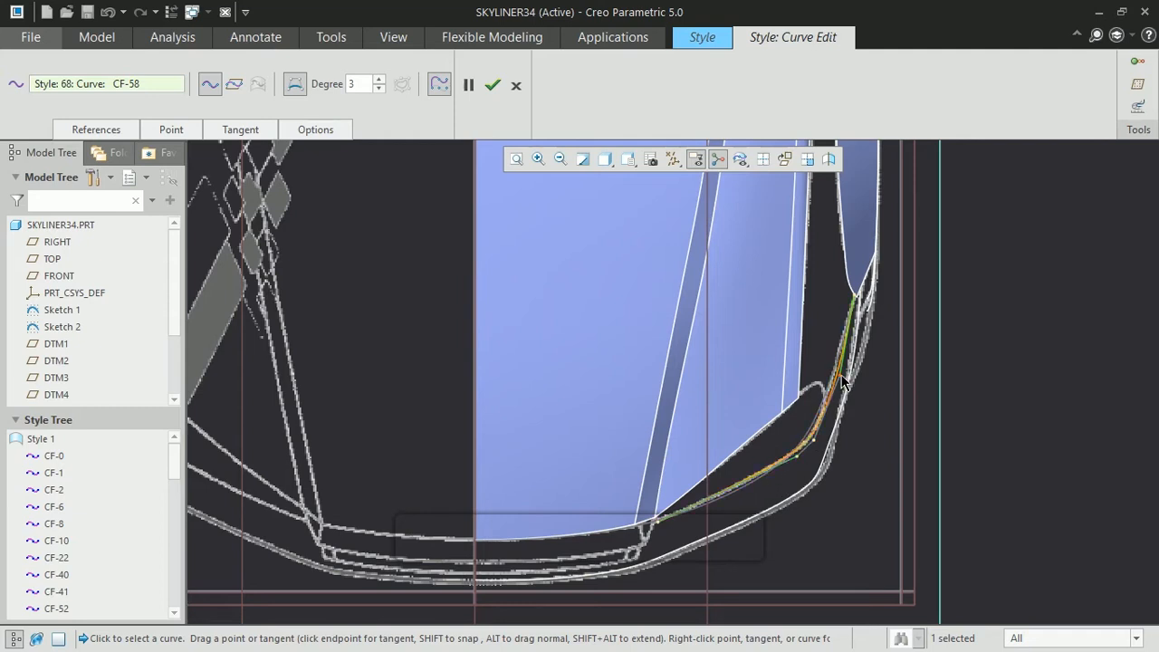
- Edit the bumper outline curve's control points and move it onto the blueprint around the front corner
{"action": "left_click", "coordinate": [830, 471]}
{"action": "right_click", "coordinate": [297, 83]}
{"action": "left_click", "coordinate": [297, 85]}
{"action": "right_click", "coordinate": [852, 385]}
{"action": "left_click", "coordinate": [871, 396]}
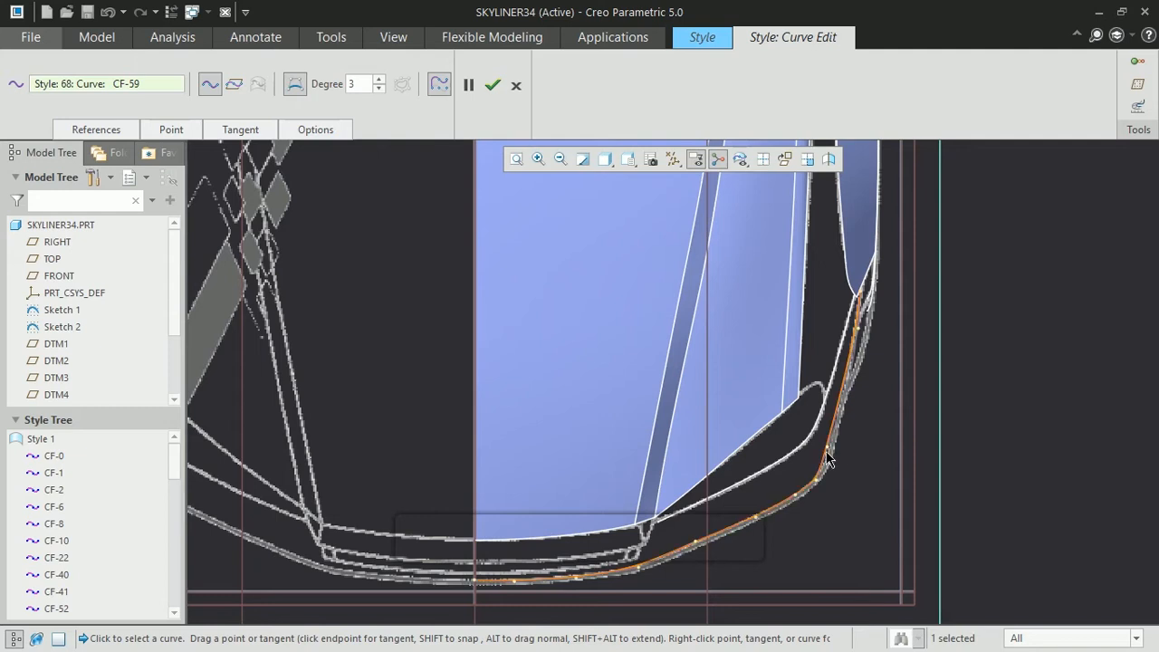
{"action": "left_click_drag", "start_coordinate": [838, 413], "coordinate": [846, 415]}
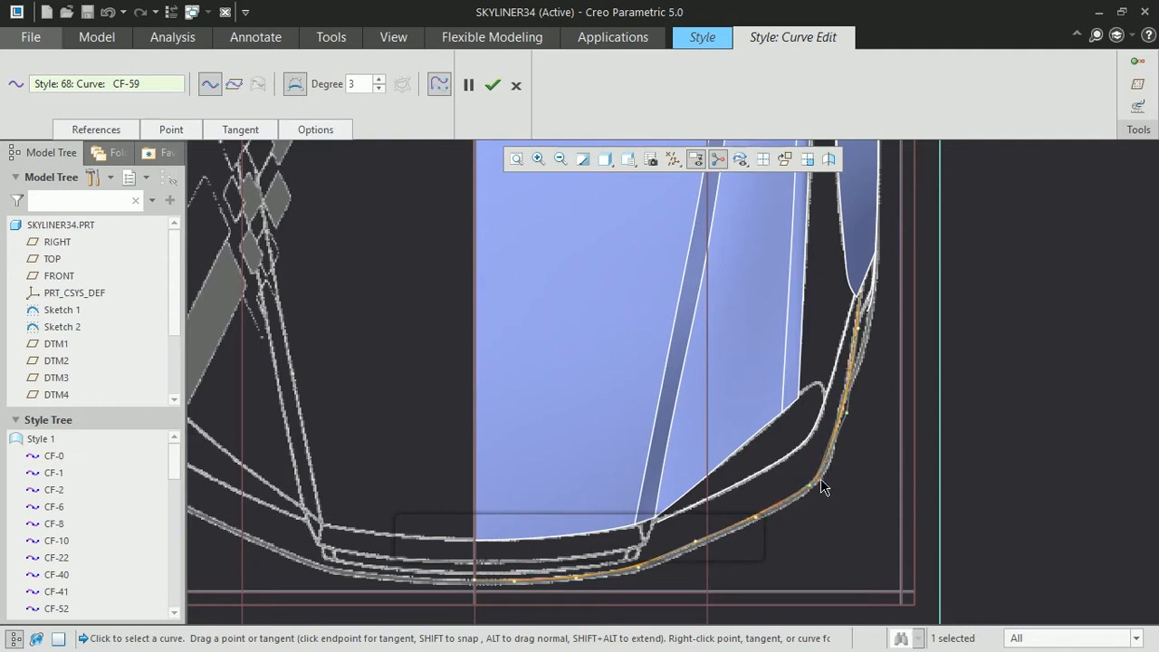
- Fit the bumper curve's front stretch to the blueprint and set its centreline end point's X coordinate to 85
{"action": "left_click", "coordinate": [538, 159]}
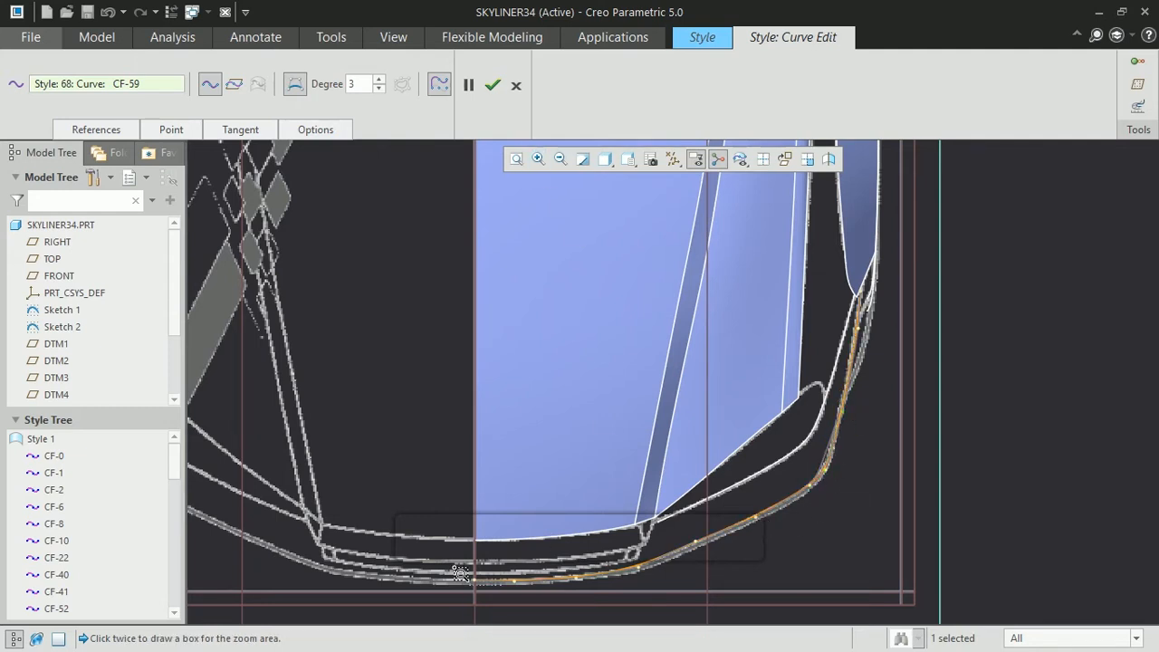
{"action": "left_click", "coordinate": [459, 565]}
{"action": "left_click", "coordinate": [669, 622]}
{"action": "middle_click", "coordinate": [494, 395]}
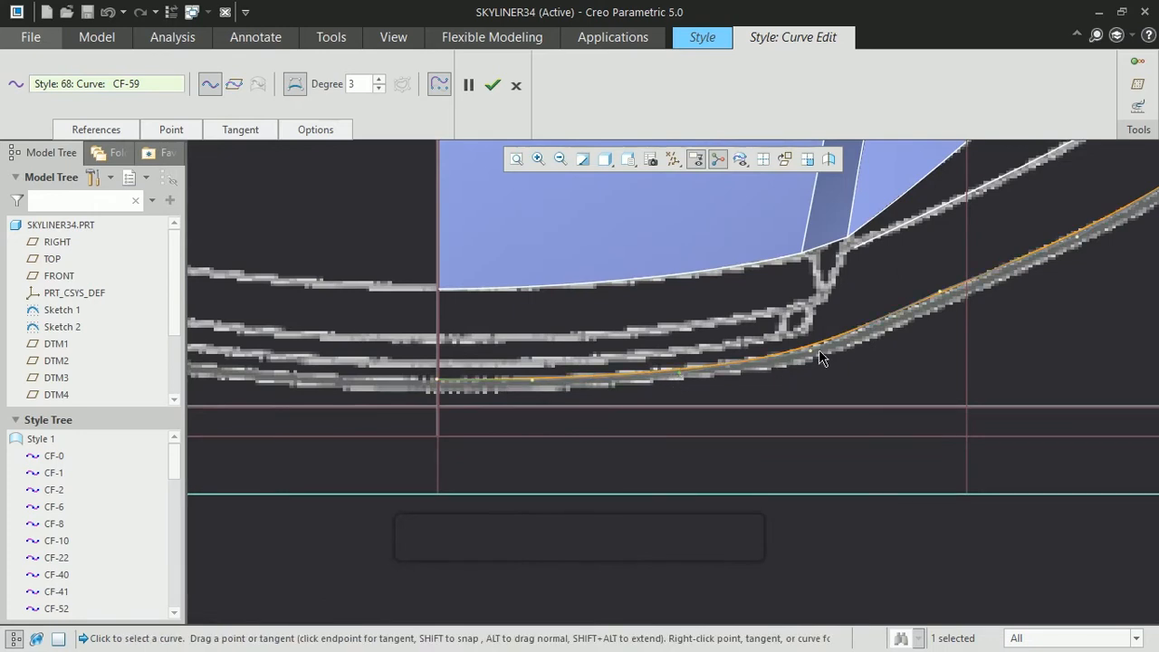
{"action": "left_click", "coordinate": [171, 130]}
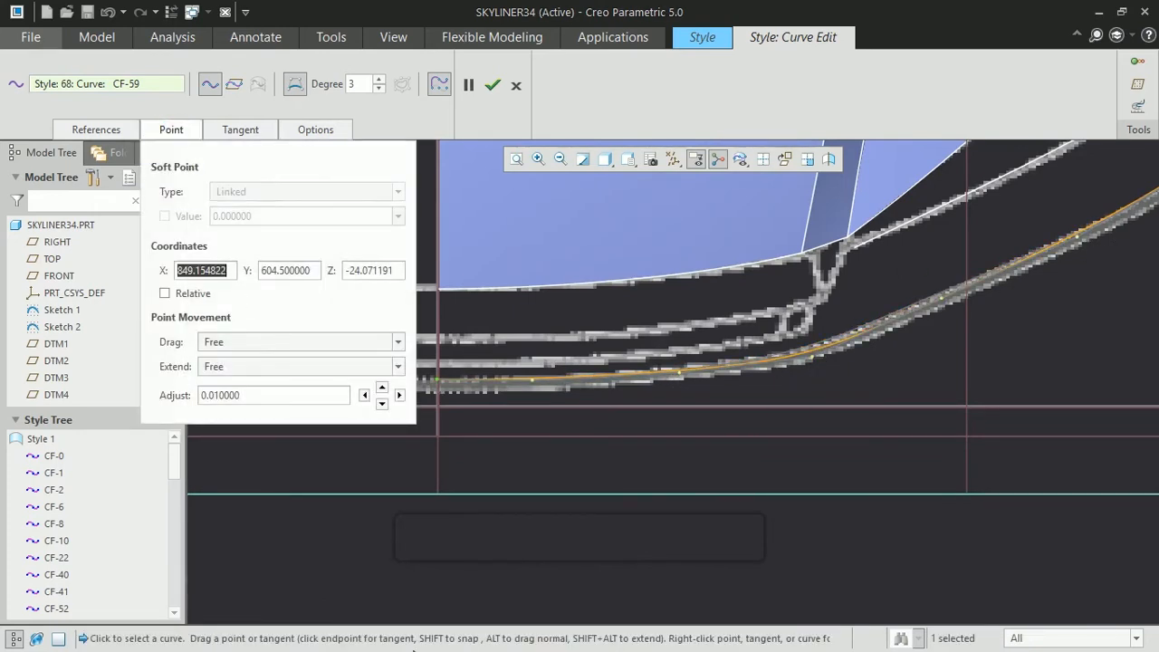
{"action": "type", "text": "85"}
{"action": "key", "text": "Return"}
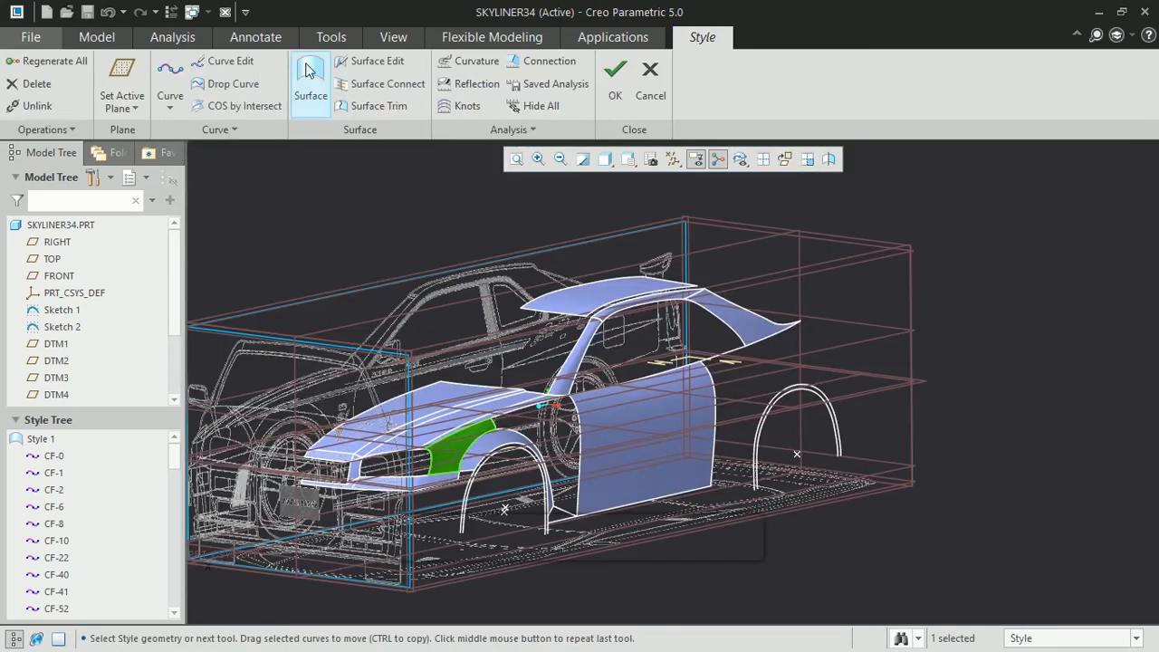
- Create the fender surface between the front wheel arch and the door from its boundary curves
{"action": "left_click", "coordinate": [308, 71]}
{"action": "left_click", "coordinate": [493, 421]}
{"action": "left_click", "coordinate": [553, 400], "text": "ctrl"}
{"action": "left_click", "coordinate": [580, 450], "text": "ctrl"}
{"action": "left_click", "coordinate": [565, 511], "text": "ctrl"}
{"action": "left_click", "coordinate": [550, 490], "text": "ctrl"}
{"action": "middle_click_drag", "start_coordinate": [555, 490], "coordinate": [618, 610]}
{"action": "left_click", "coordinate": [606, 86]}
{"action": "middle_click_drag", "start_coordinate": [614, 381], "coordinate": [625, 271]}
{"action": "left_click", "coordinate": [299, 76]}
{"action": "left_click", "coordinate": [629, 86]}
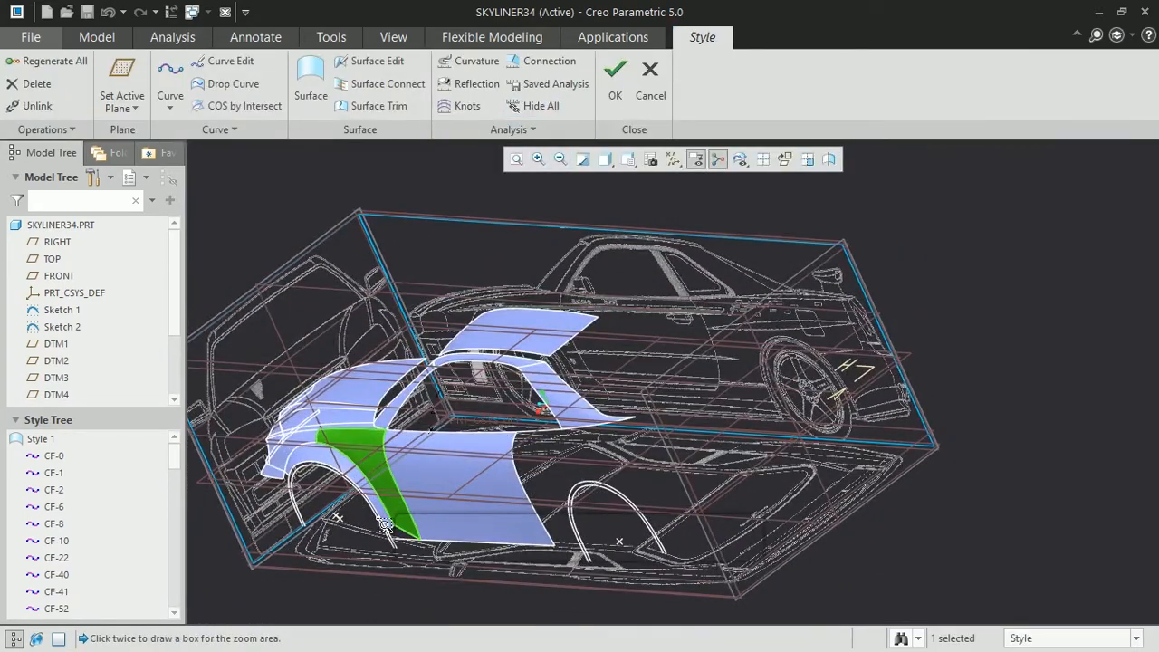
- Create a small four-sided surface at the fender's lower end, between the front wheel arch and the door's bottom corner
{"action": "scroll", "coordinate": [399, 496], "scroll_direction": "up", "scroll_amount": 5}
{"action": "left_click", "coordinate": [310, 83]}
{"action": "left_click", "coordinate": [468, 326]}
{"action": "left_click", "coordinate": [569, 336], "text": "ctrl"}
{"action": "left_click", "coordinate": [532, 440], "text": "ctrl"}
{"action": "left_click", "coordinate": [444, 404], "text": "ctrl"}
{"action": "left_click", "coordinate": [606, 85]}
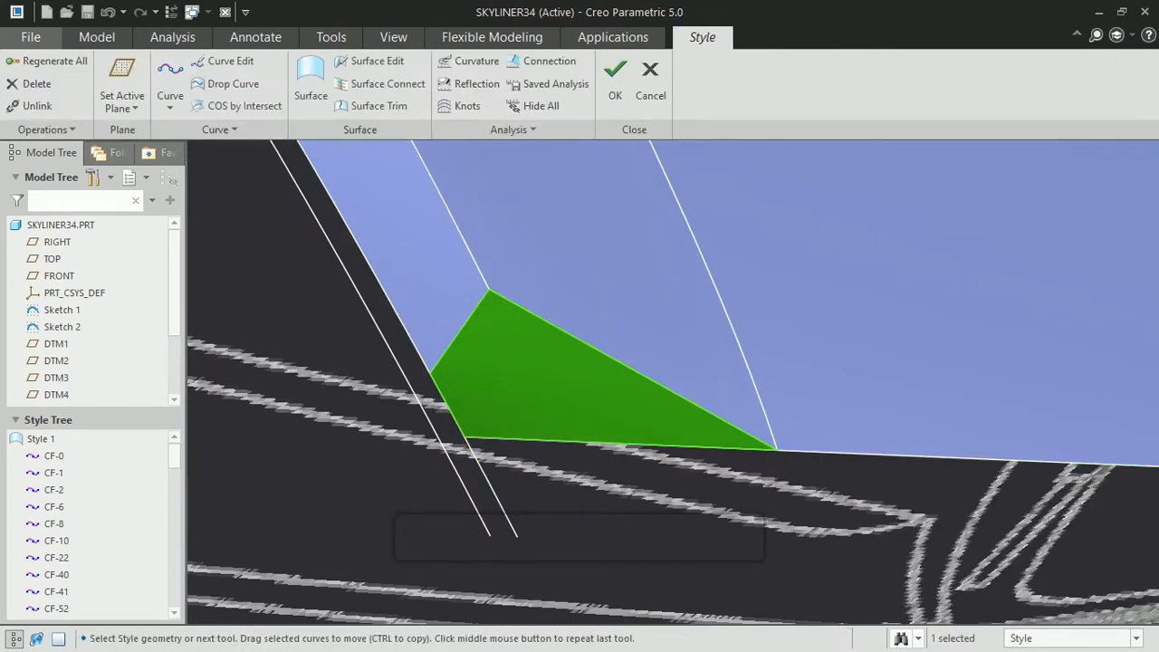
{"action": "middle_click_drag", "start_coordinate": [553, 380], "coordinate": [616, 390]}
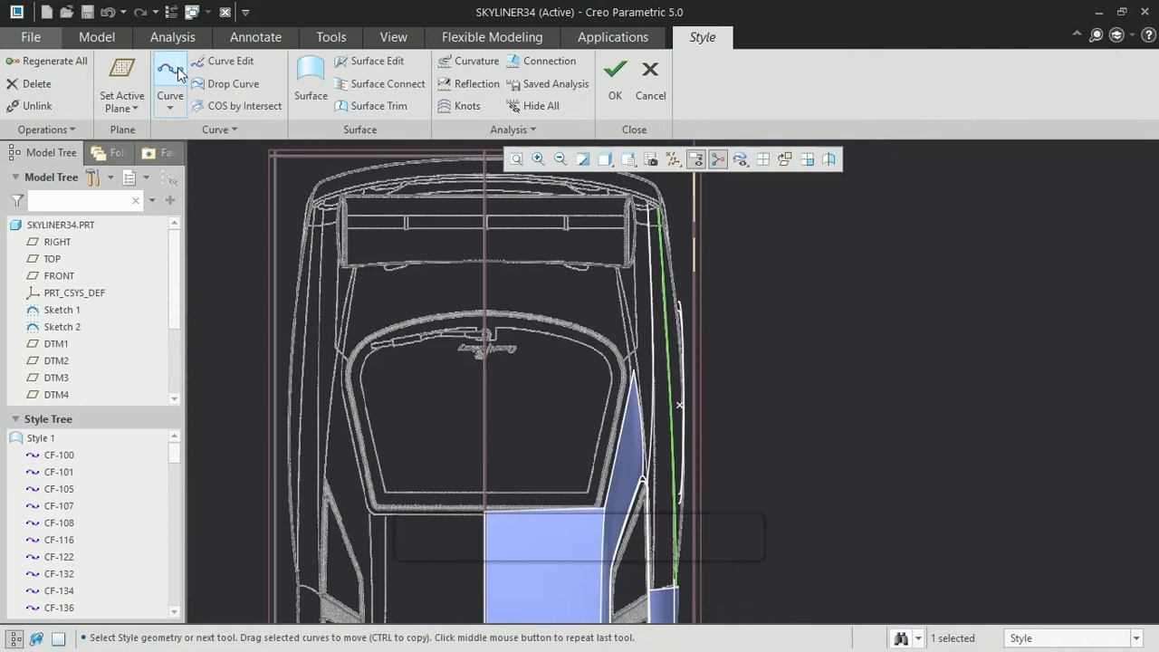
- Draw a short free curve joining the rear ends of the upper and lower rear fender lines near the tail corner
{"action": "left_click", "coordinate": [178, 75]}
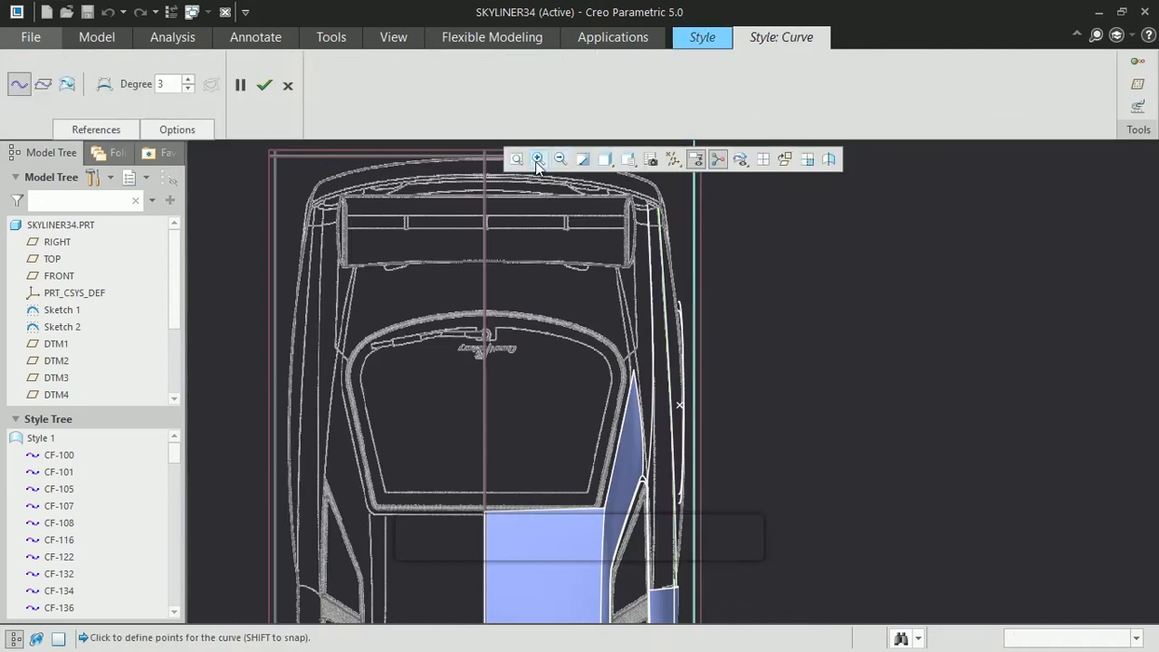
{"action": "left_click", "coordinate": [538, 161]}
{"action": "left_click", "coordinate": [647, 188]}
{"action": "left_click", "coordinate": [692, 255]}
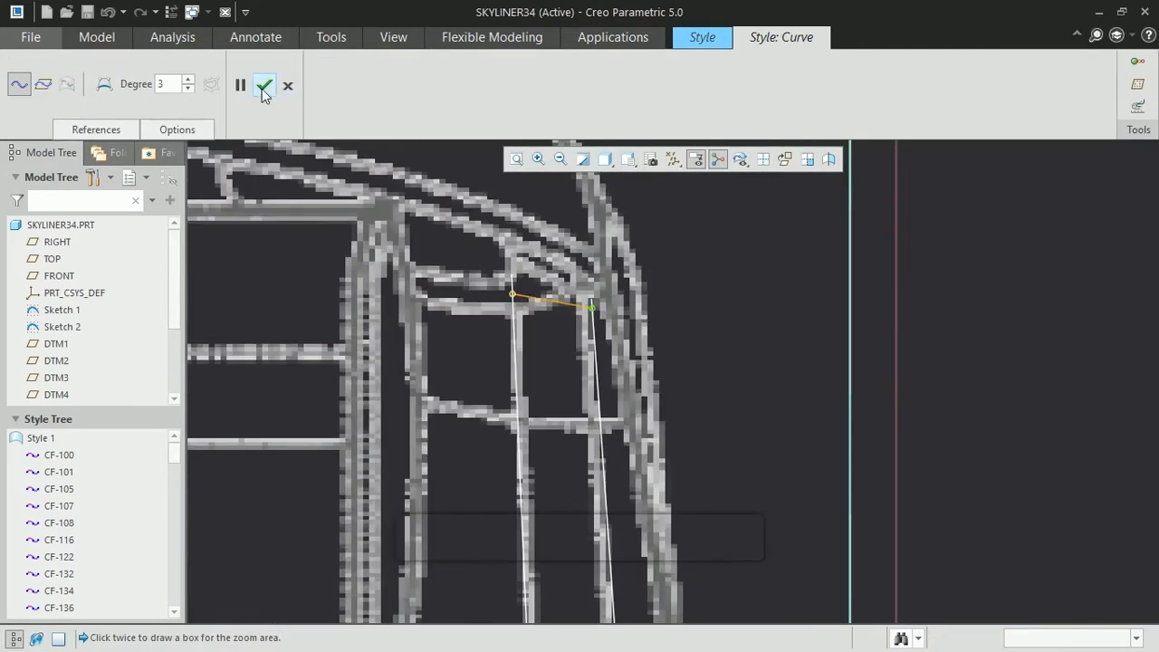
{"action": "left_click", "coordinate": [263, 86]}
- Reshape the short rear fender curve by its control points in the front view so that it bows outward to the body outline
{"action": "double_click", "coordinate": [516, 290]}
{"action": "left_click", "coordinate": [629, 160]}
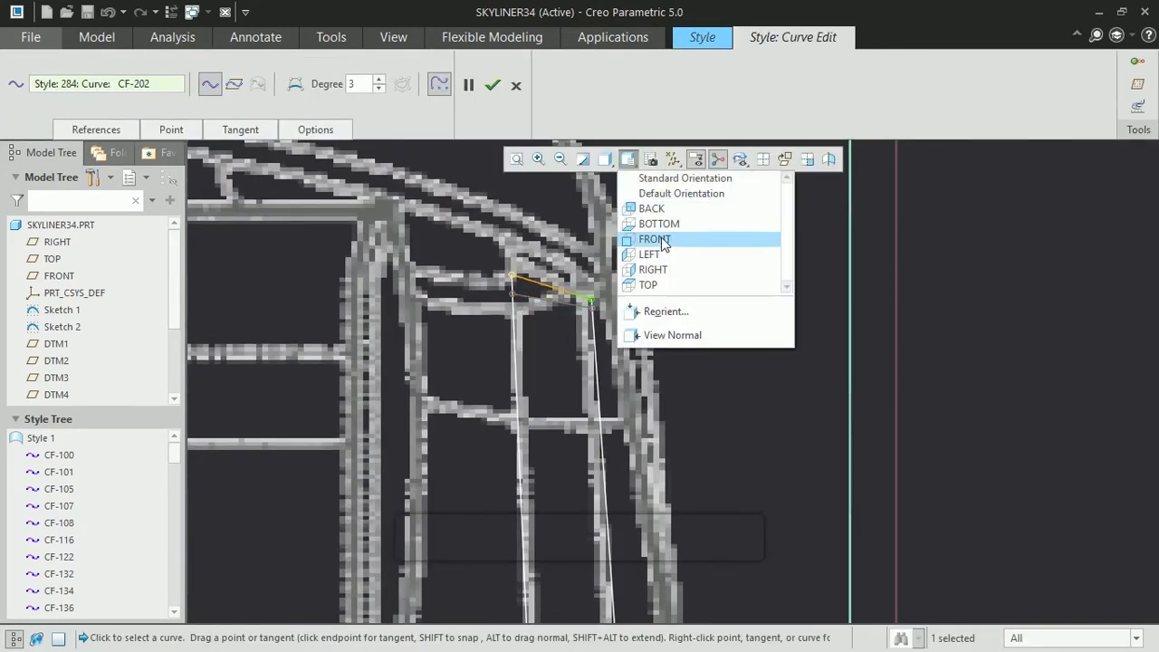
{"action": "left_click", "coordinate": [662, 239]}
{"action": "left_click", "coordinate": [538, 160]}
{"action": "left_click", "coordinate": [779, 393]}
{"action": "left_click", "coordinate": [703, 333]}
{"action": "left_click", "coordinate": [295, 83]}
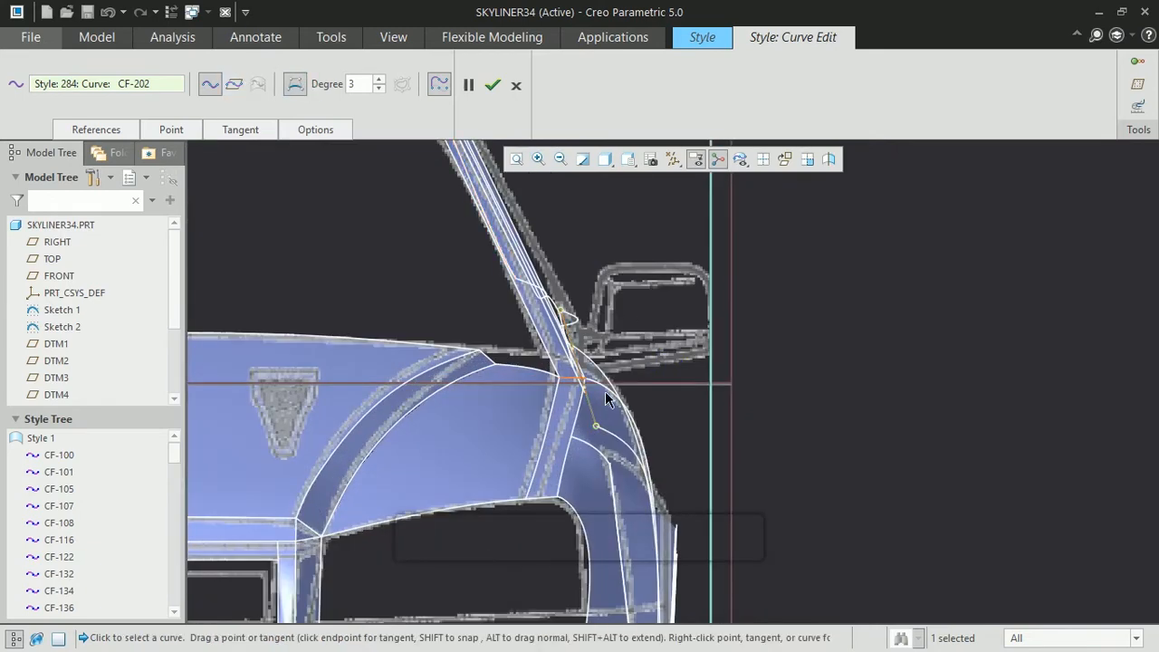
{"action": "left_click_drag", "start_coordinate": [585, 396], "coordinate": [572, 356]}
{"action": "left_click", "coordinate": [492, 85]}
- Create the upper rear fender surface behind the door from its four boundary chains
{"action": "middle_click_drag", "start_coordinate": [702, 290], "coordinate": [616, 290]}
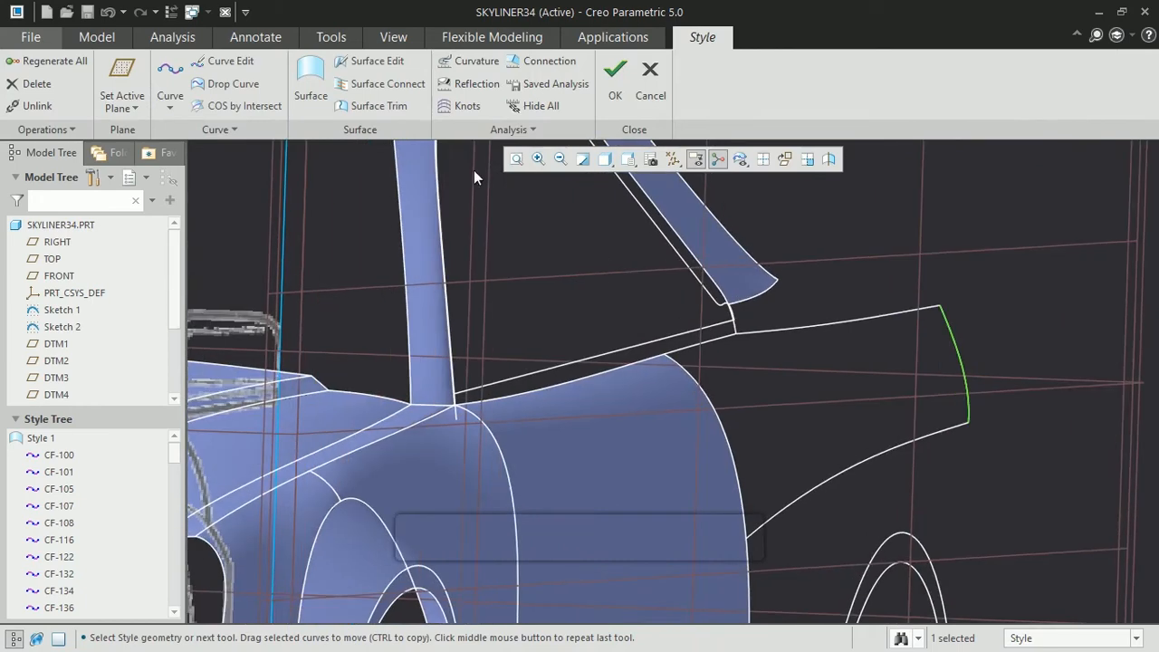
{"action": "left_click", "coordinate": [313, 85]}
{"action": "left_click", "coordinate": [852, 463], "text": "ctrl"}
{"action": "left_click", "coordinate": [732, 451], "text": "ctrl"}
{"action": "left_click", "coordinate": [698, 345], "text": "ctrl"}
{"action": "left_click", "coordinate": [753, 333], "text": "ctrl"}
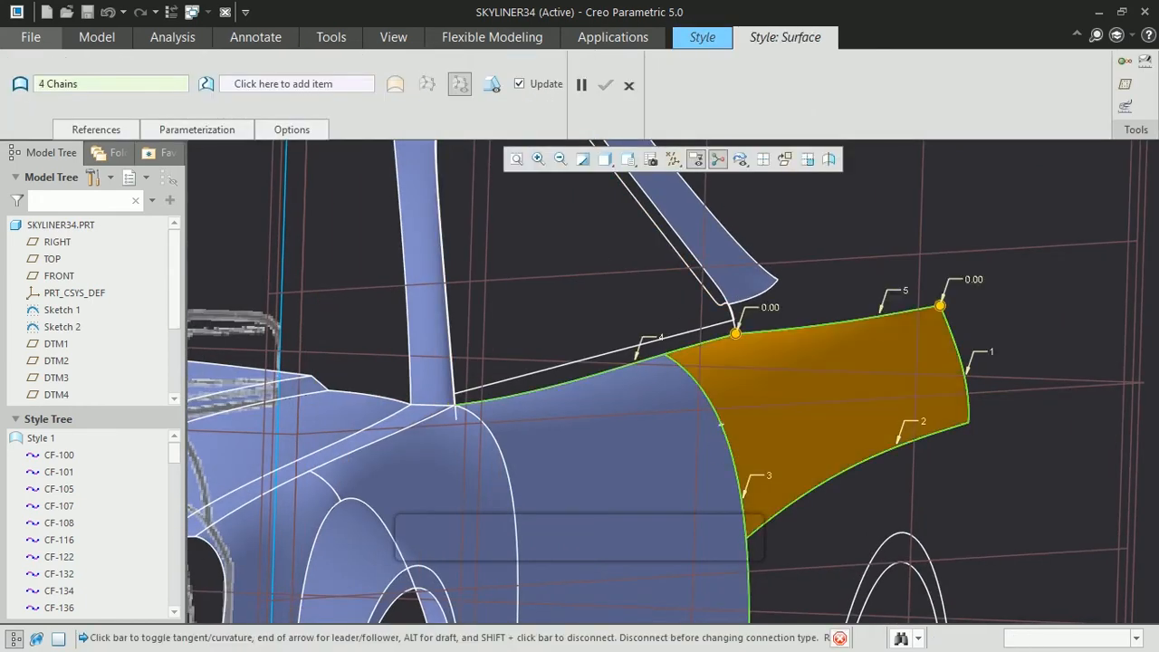
{"action": "left_click", "coordinate": [606, 86]}
- Draw a curve in the side view from the rear pillar's tip along the boot lid edge to the tail
{"action": "middle_click_drag", "start_coordinate": [698, 299], "coordinate": [748, 222]}
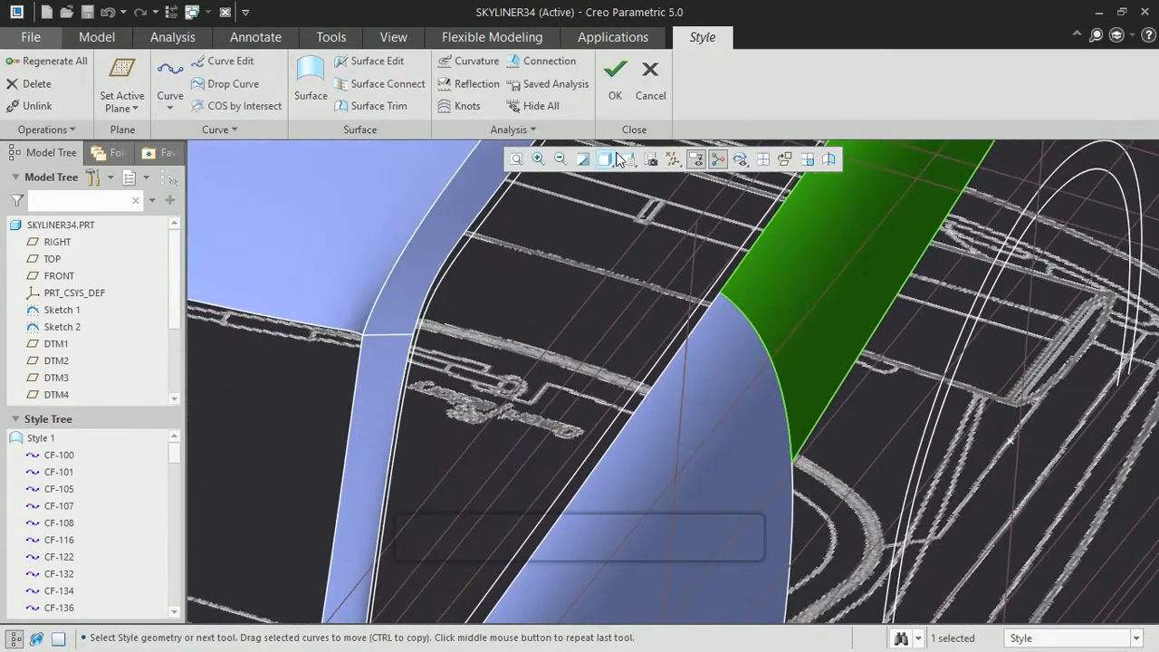
{"action": "left_click", "coordinate": [627, 159]}
{"action": "left_click", "coordinate": [648, 303]}
{"action": "left_click", "coordinate": [243, 83]}
{"action": "left_click", "coordinate": [627, 159]}
{"action": "left_click", "coordinate": [686, 269]}
{"action": "left_click", "coordinate": [539, 159]}
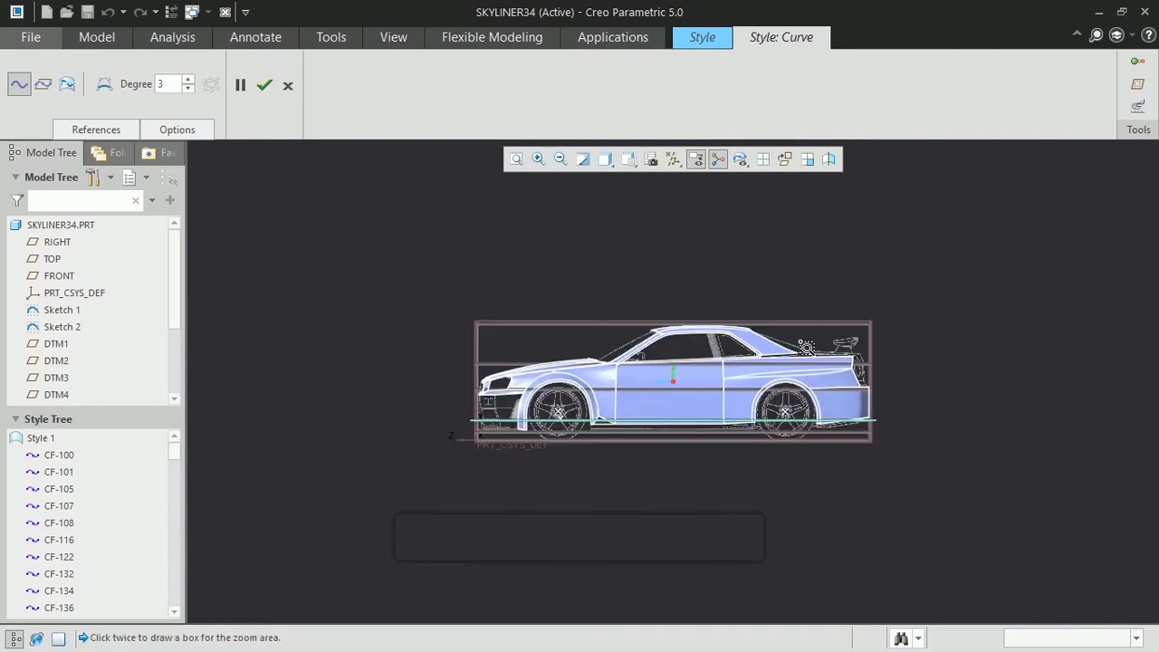
{"action": "left_click", "coordinate": [770, 343]}
{"action": "left_click", "coordinate": [888, 404]}
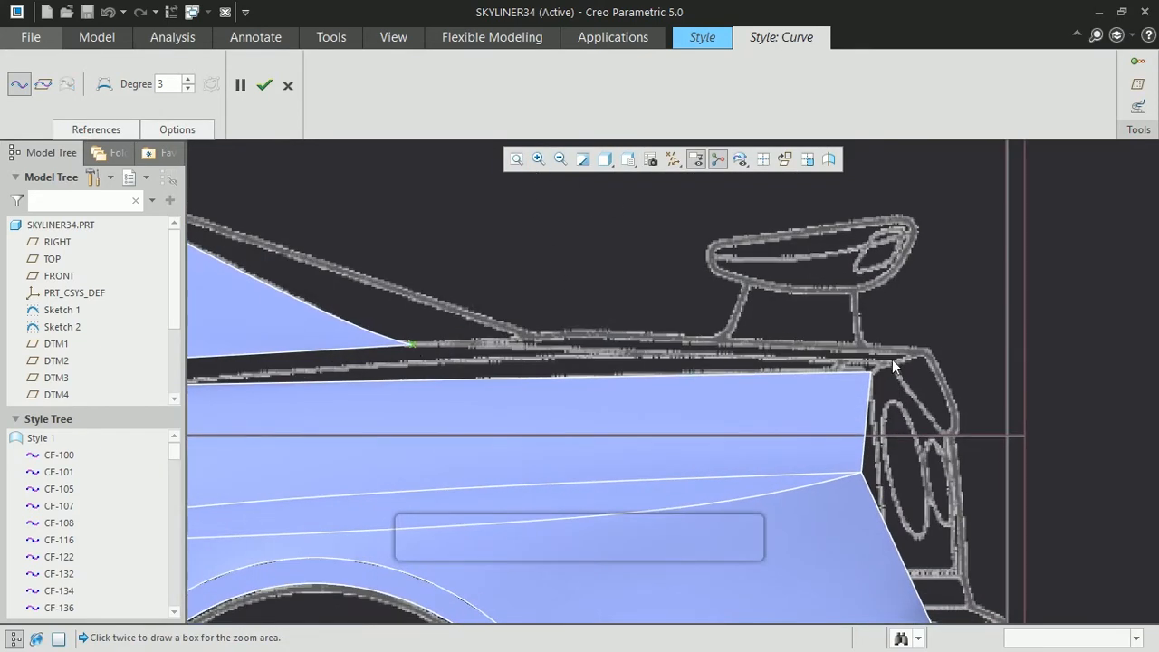
{"action": "left_click", "coordinate": [265, 85]}
- Edit the boot edge curve in the top view, moving its rear end point onto the blueprint beside the spoiler
{"action": "left_click", "coordinate": [866, 372]}
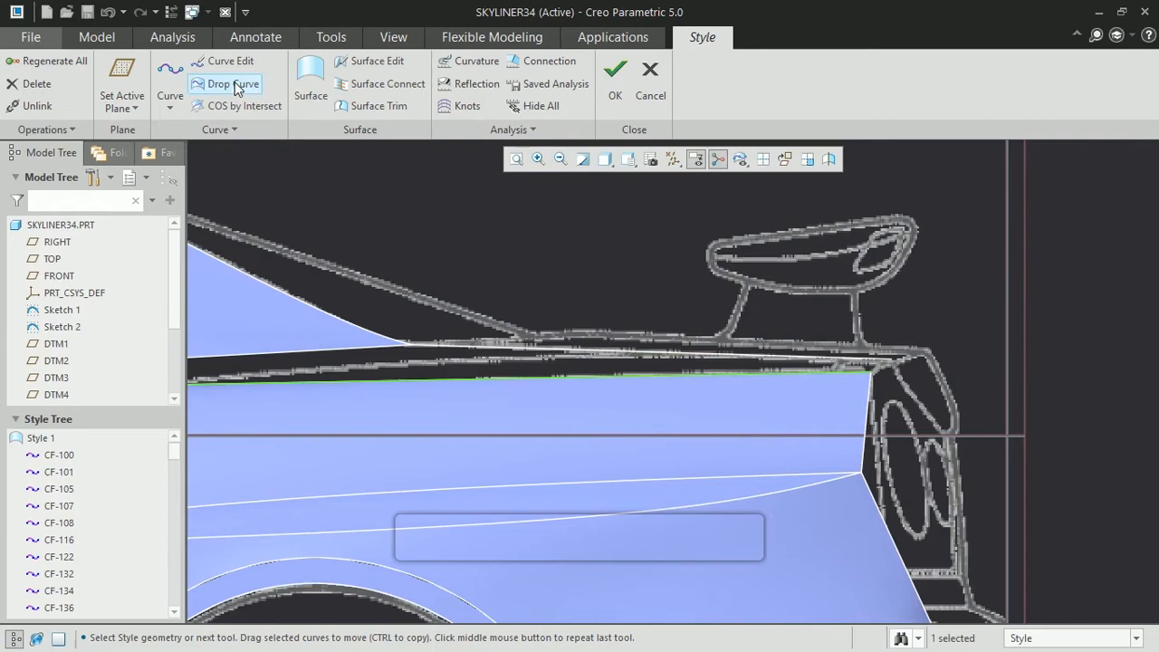
{"action": "left_click", "coordinate": [230, 60]}
{"action": "left_click", "coordinate": [511, 350]}
{"action": "left_click", "coordinate": [626, 159]}
{"action": "left_click", "coordinate": [683, 297]}
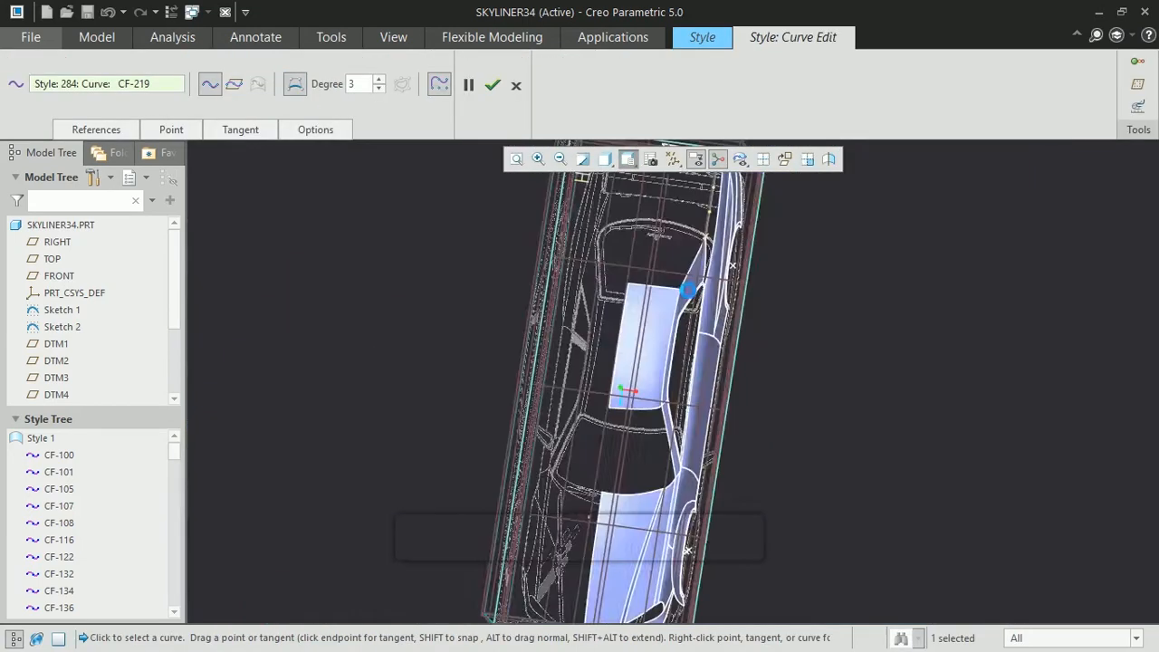
{"action": "left_click", "coordinate": [539, 159]}
{"action": "left_click", "coordinate": [741, 214]}
{"action": "left_click_drag", "start_coordinate": [640, 217], "coordinate": [640, 235]}
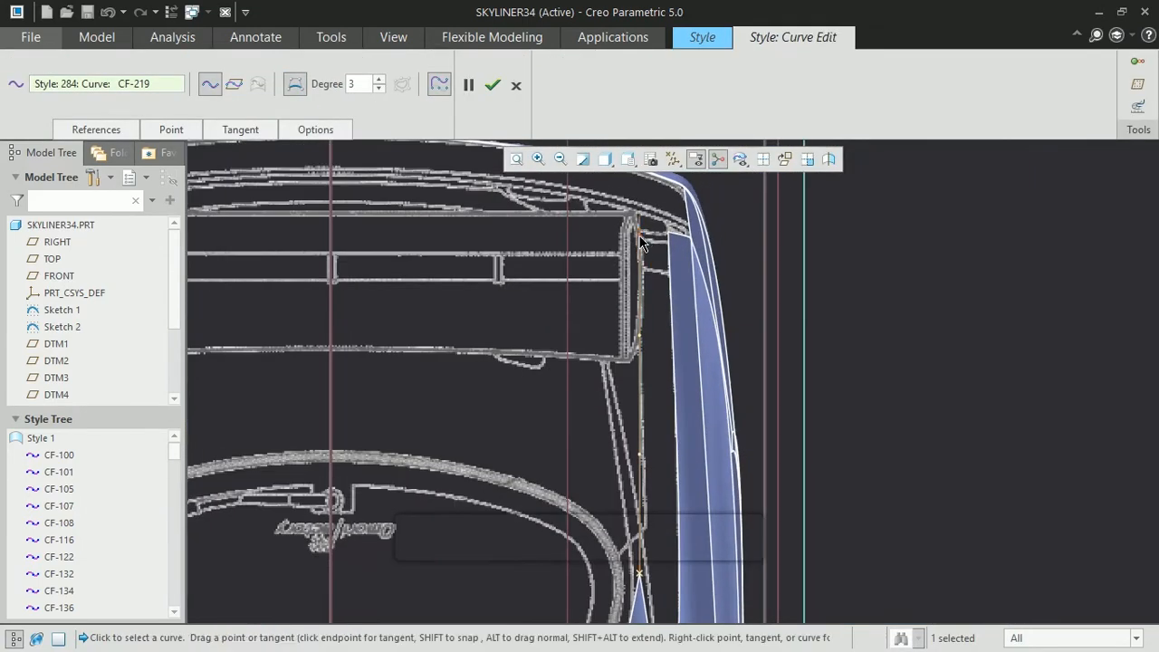
{"action": "middle_click", "coordinate": [640, 251]}
- Draw a short curve linking the boot edge curve to the rear fender's top corner and align their meeting end points
{"action": "left_click", "coordinate": [181, 81]}
{"action": "left_click", "coordinate": [264, 85]}
{"action": "left_click", "coordinate": [229, 62]}
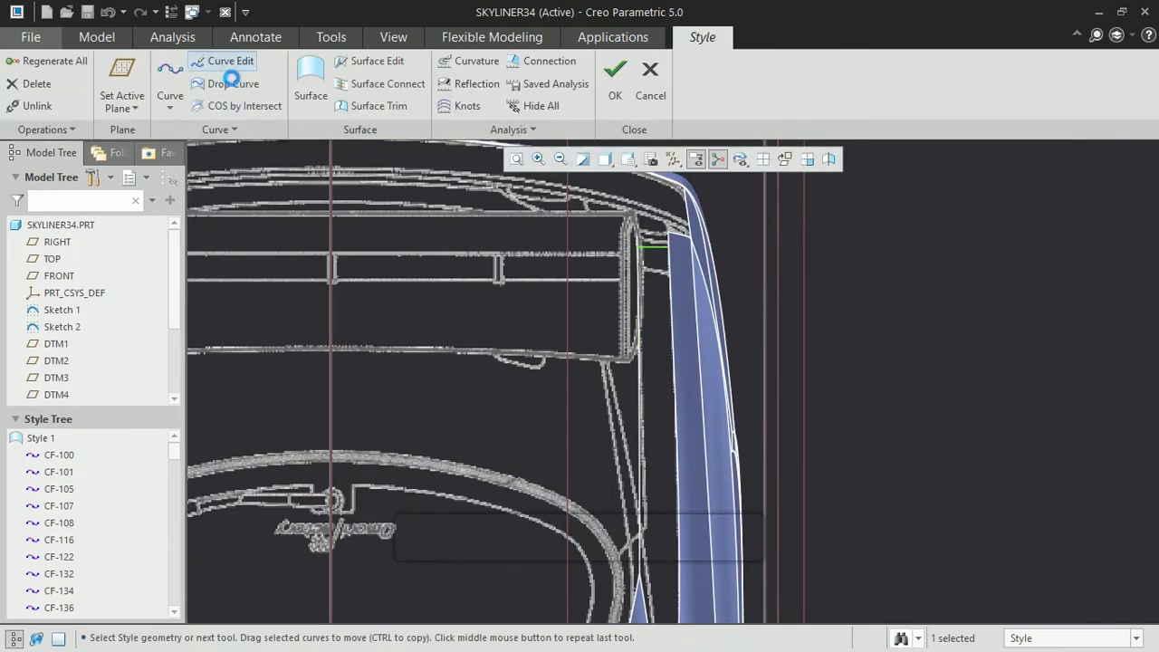
{"action": "left_click_drag", "start_coordinate": [638, 246], "coordinate": [634, 232]}
{"action": "left_click", "coordinate": [640, 233]}
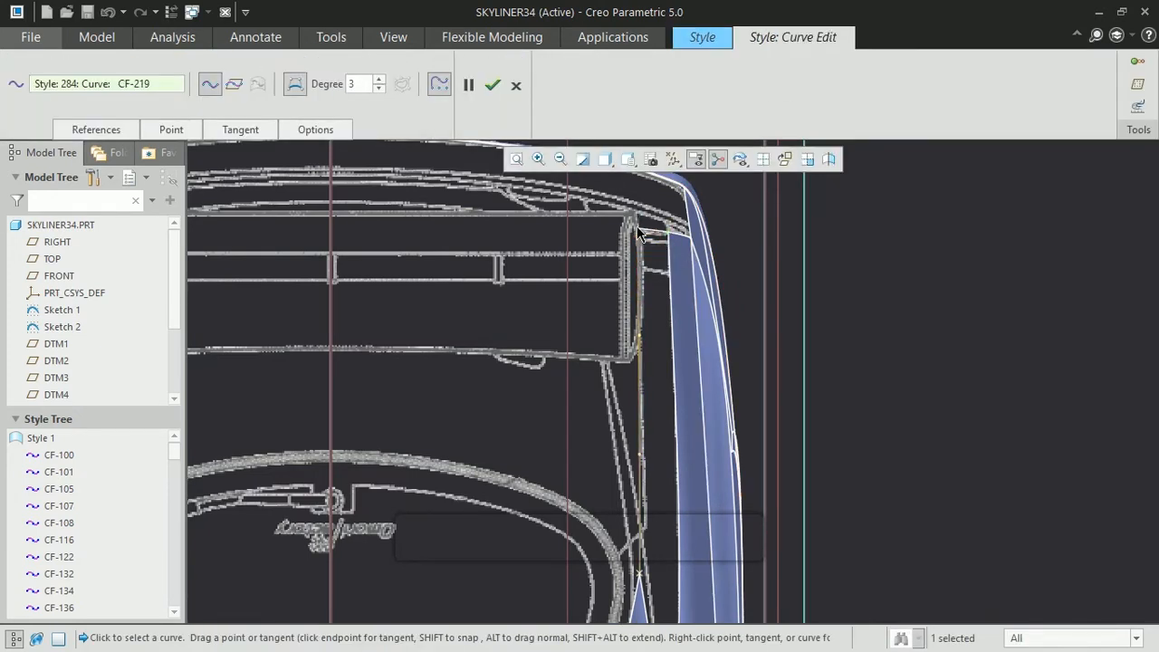
{"action": "left_click", "coordinate": [494, 86]}
{"action": "left_click", "coordinate": [313, 85]}
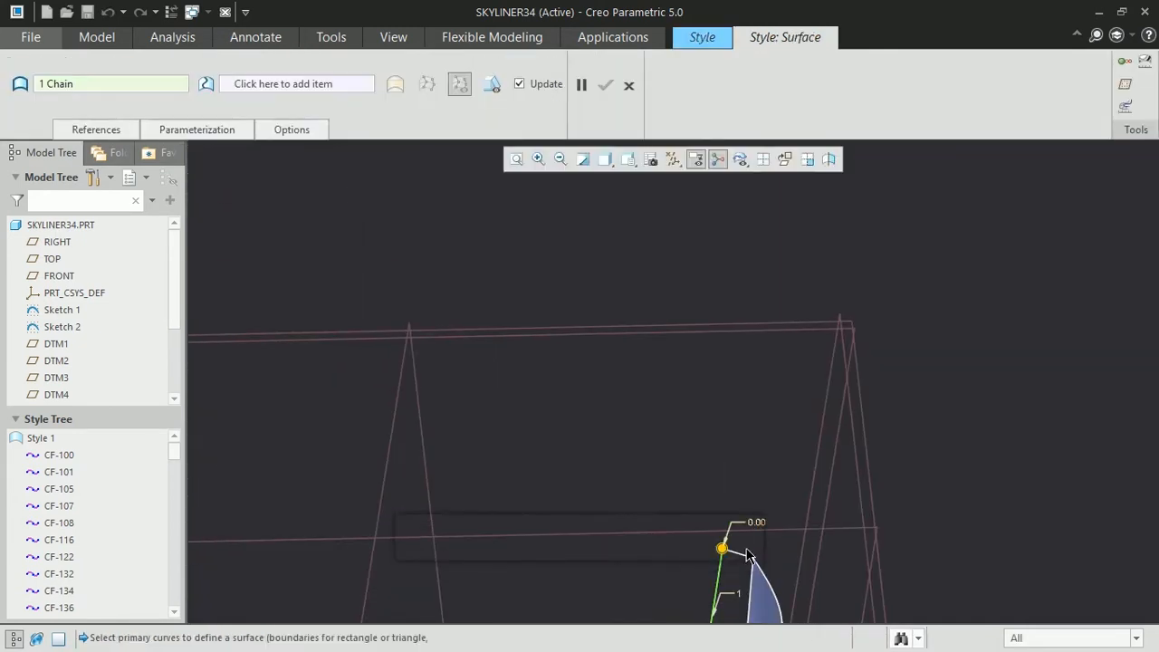
{"action": "left_click", "coordinate": [562, 160]}
{"action": "left_click", "coordinate": [561, 160]}
{"action": "left_click", "coordinate": [679, 487], "text": "ctrl"}
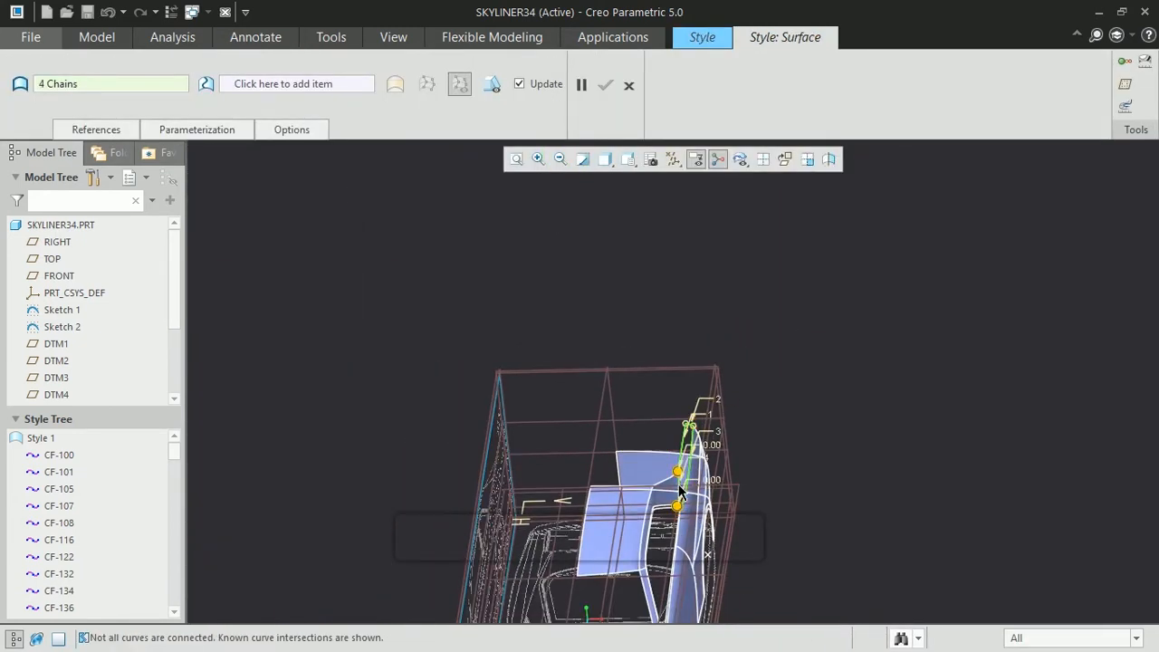
{"action": "left_click", "coordinate": [628, 85]}
{"action": "middle_click_drag", "start_coordinate": [817, 228], "coordinate": [722, 225]}
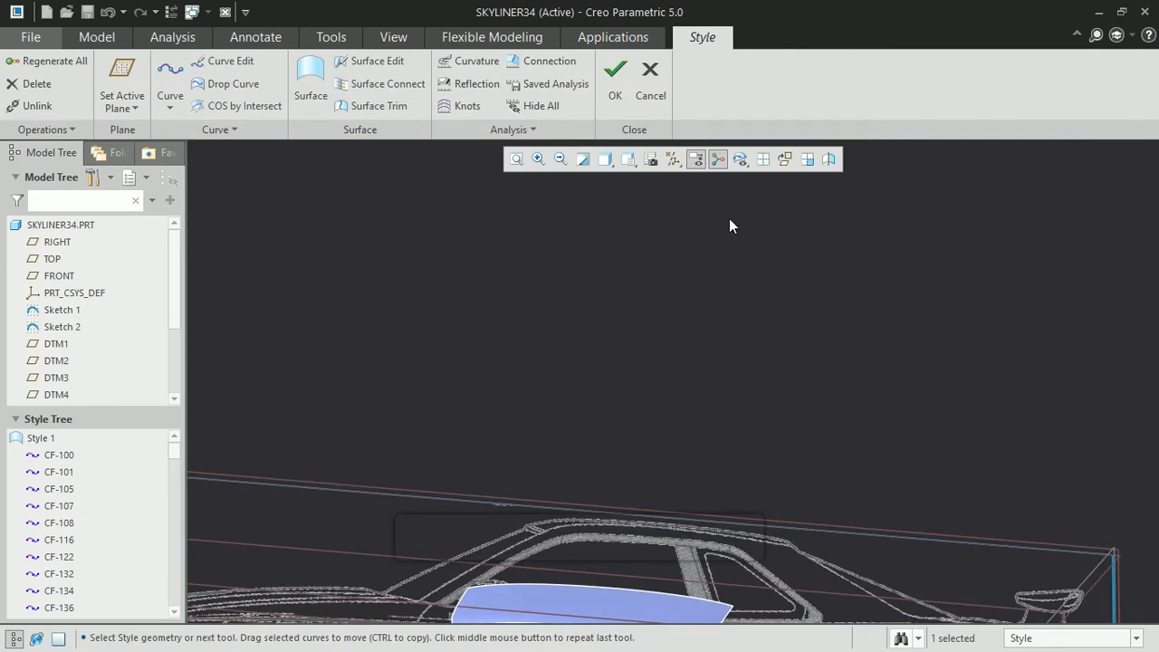
{"action": "left_click", "coordinate": [561, 160]}
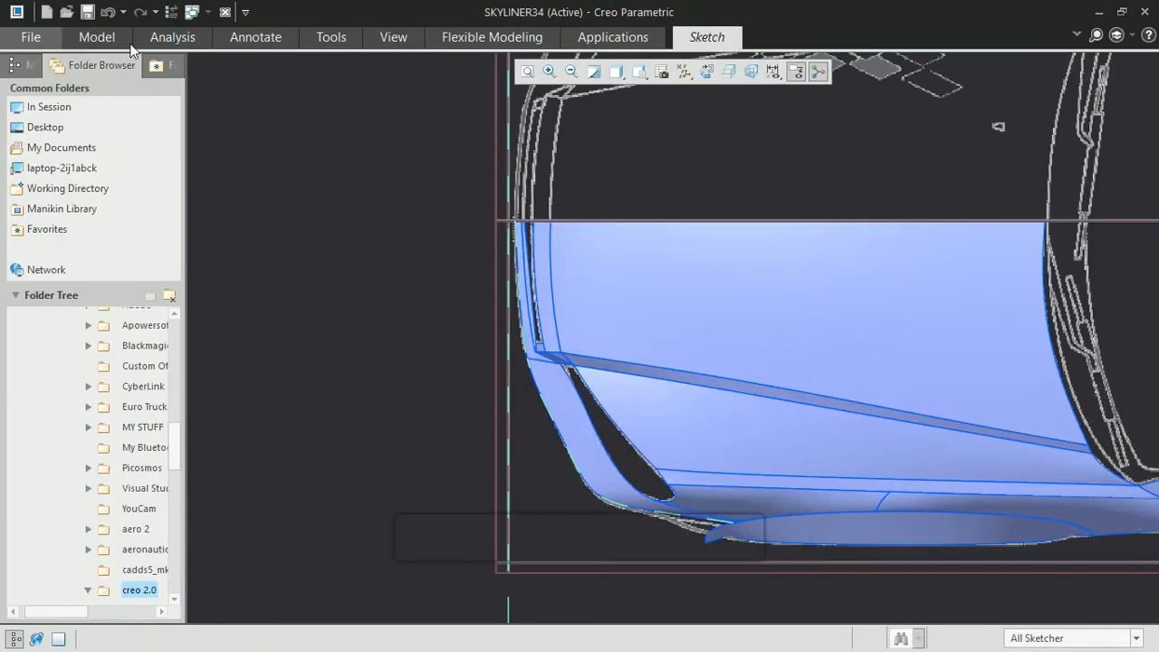
{"action": "left_click", "coordinate": [706, 37]}
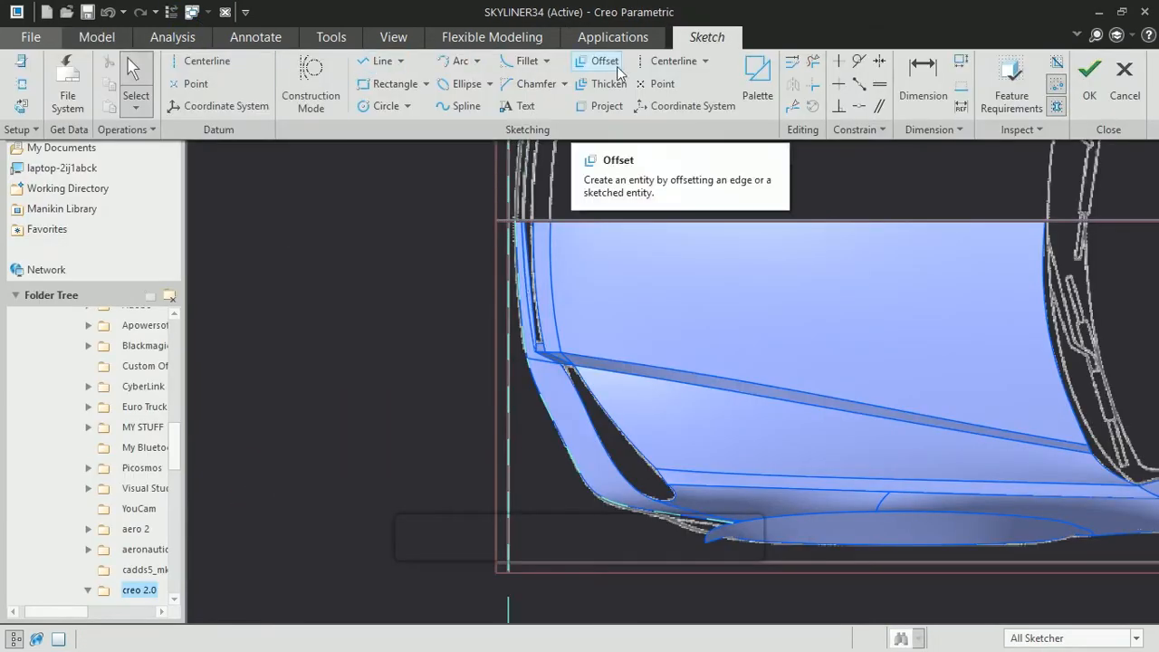
{"action": "left_click", "coordinate": [446, 106]}
{"action": "left_click", "coordinate": [516, 222]}
{"action": "left_click", "coordinate": [509, 277]}
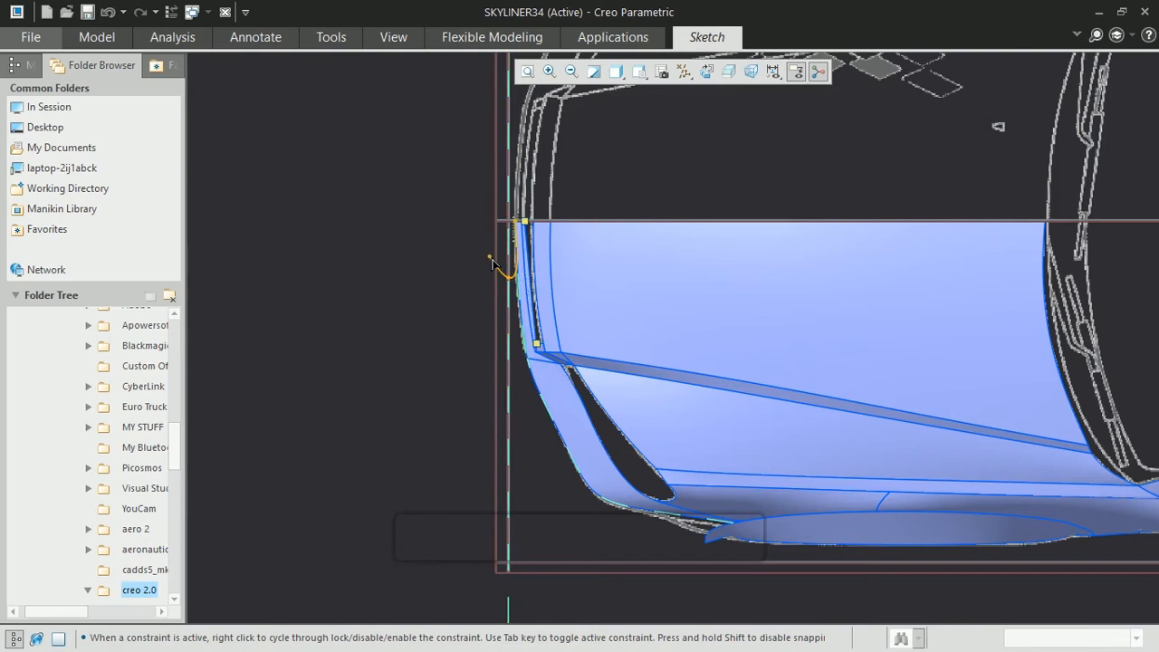
{"action": "key", "text": "Escape"}
- Sketch a spline along the front bumper outline from the centreline around the corner to the front wheel arch
{"action": "left_click", "coordinate": [706, 37]}
{"action": "left_click", "coordinate": [453, 106]}
{"action": "middle_click", "coordinate": [529, 321]}
{"action": "left_click", "coordinate": [678, 45]}
{"action": "left_click", "coordinate": [401, 108]}
{"action": "middle_click", "coordinate": [466, 198], "text": "ctrl"}
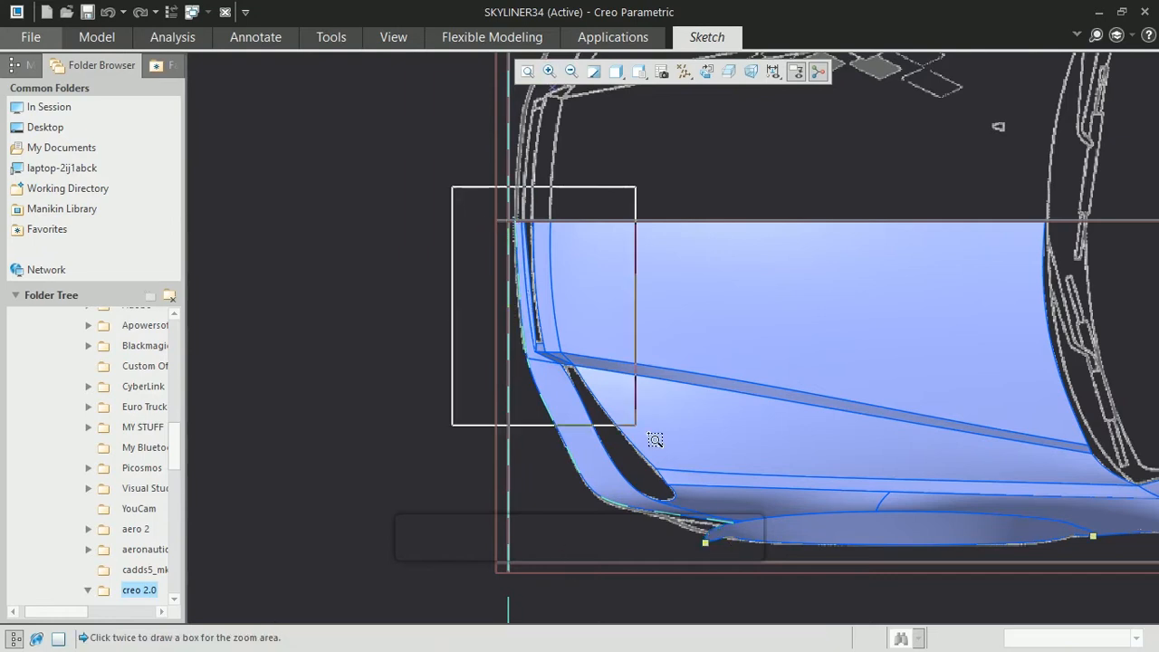
{"action": "left_click", "coordinate": [650, 439]}
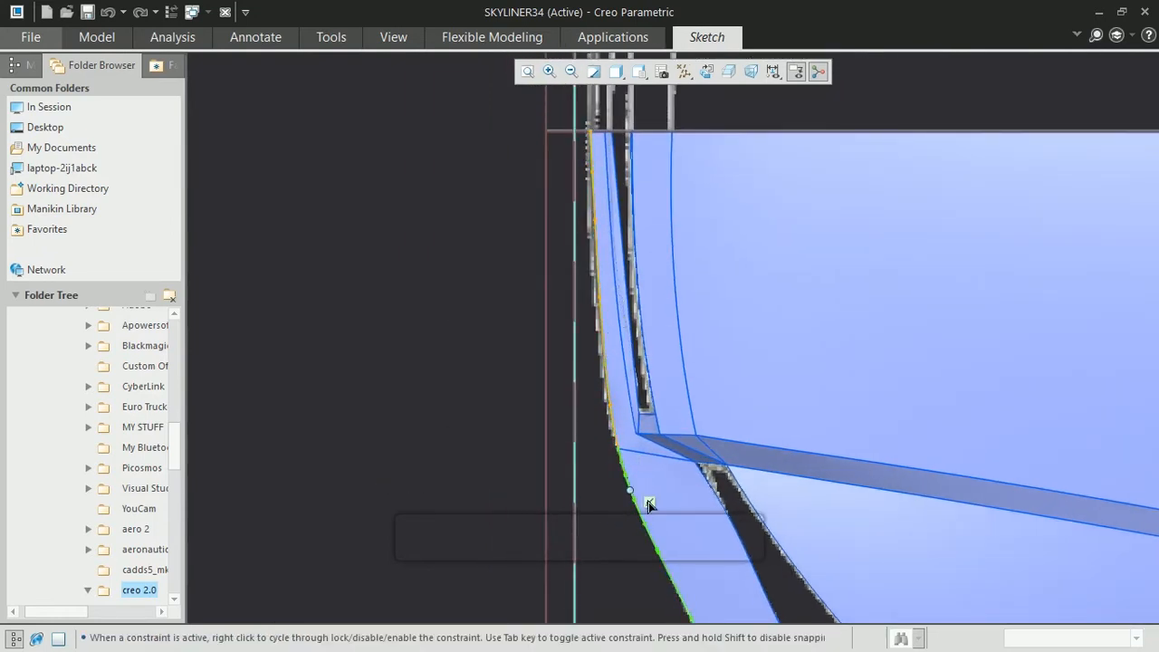
{"action": "left_click", "coordinate": [570, 71]}
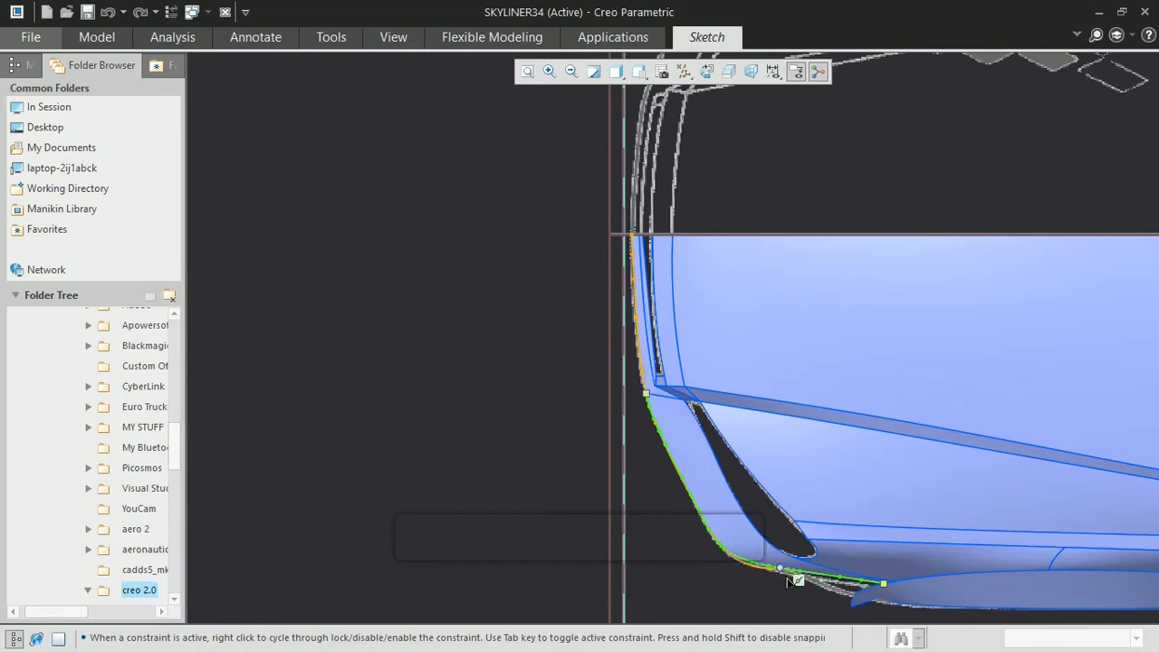
{"action": "middle_click", "coordinate": [916, 603]}
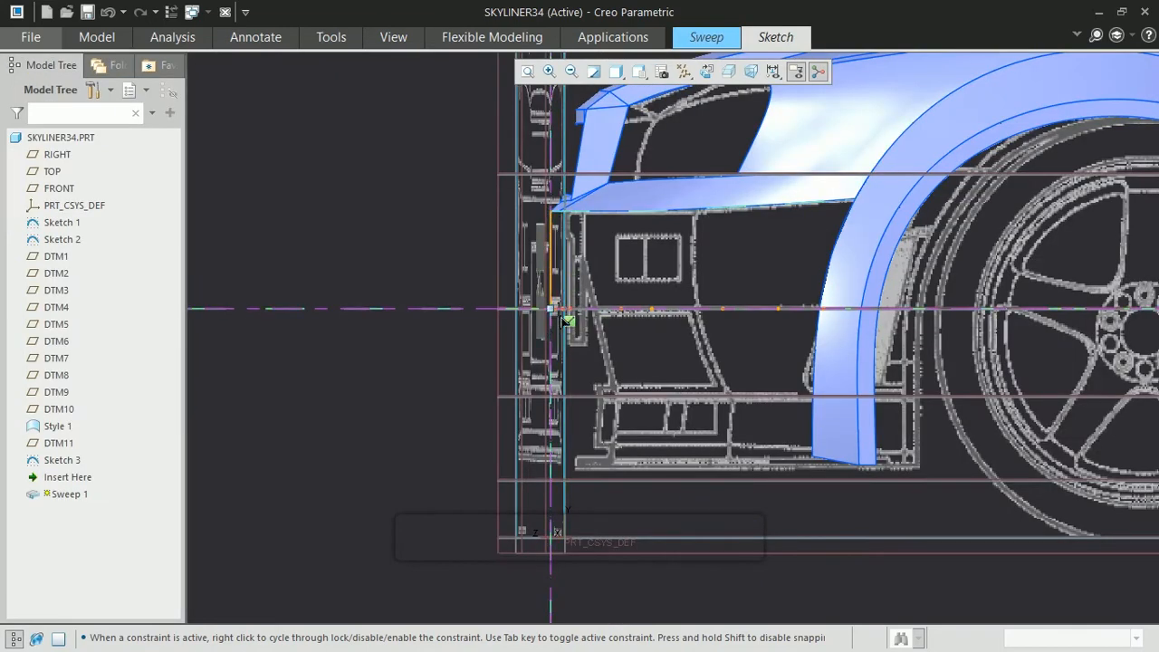
- Sketch the bumper's section profile in the side view and sweep it along the bumper outline spline
{"action": "left_click", "coordinate": [555, 338]}
{"action": "left_click", "coordinate": [595, 214]}
{"action": "left_click", "coordinate": [552, 214]}
{"action": "left_click", "coordinate": [776, 38]}
{"action": "left_click", "coordinate": [1093, 79]}
{"action": "mouse_move", "coordinate": [317, 269]}
{"action": "middle_mouse_down"}
{"action": "mouse_move", "coordinate": [321, 289]}
{"action": "mouse_move", "coordinate": [361, 282]}
{"action": "mouse_move", "coordinate": [323, 277]}
{"action": "mouse_move", "coordinate": [443, 375]}
{"action": "middle_mouse_up"}
{"action": "left_click", "coordinate": [698, 38]}
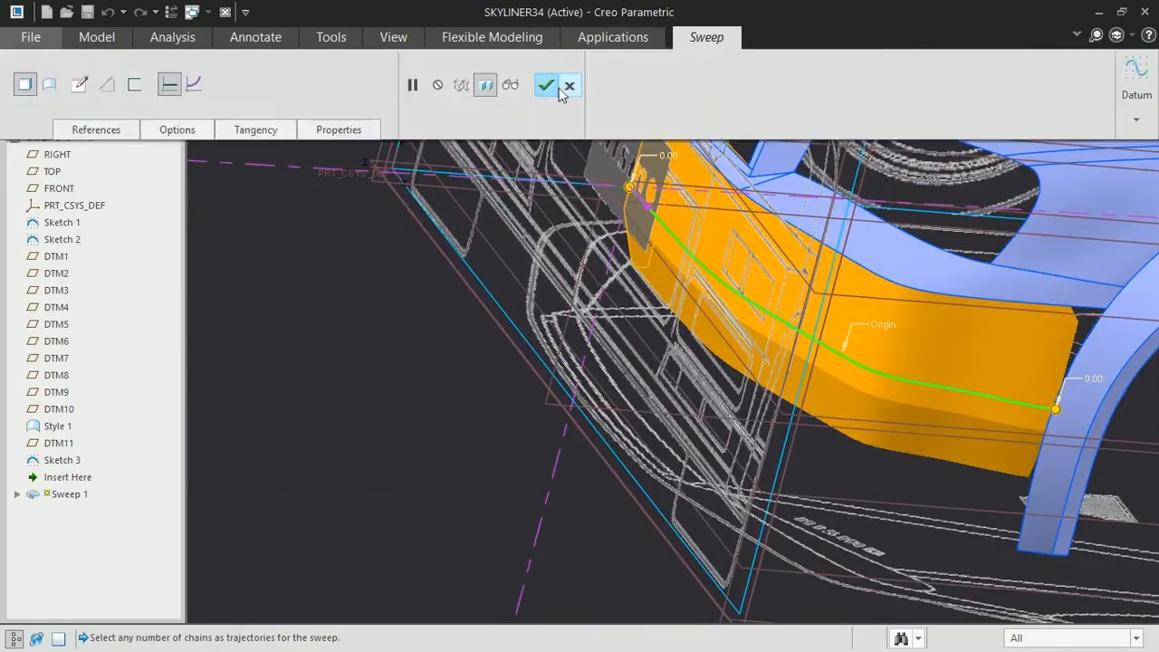
{"action": "left_click", "coordinate": [547, 85]}
- Sketch the closed rectangular outline of the bumper's central opening with lines, from the centreline to its outer edge
{"action": "left_click", "coordinate": [28, 43]}
{"action": "left_click", "coordinate": [28, 43]}
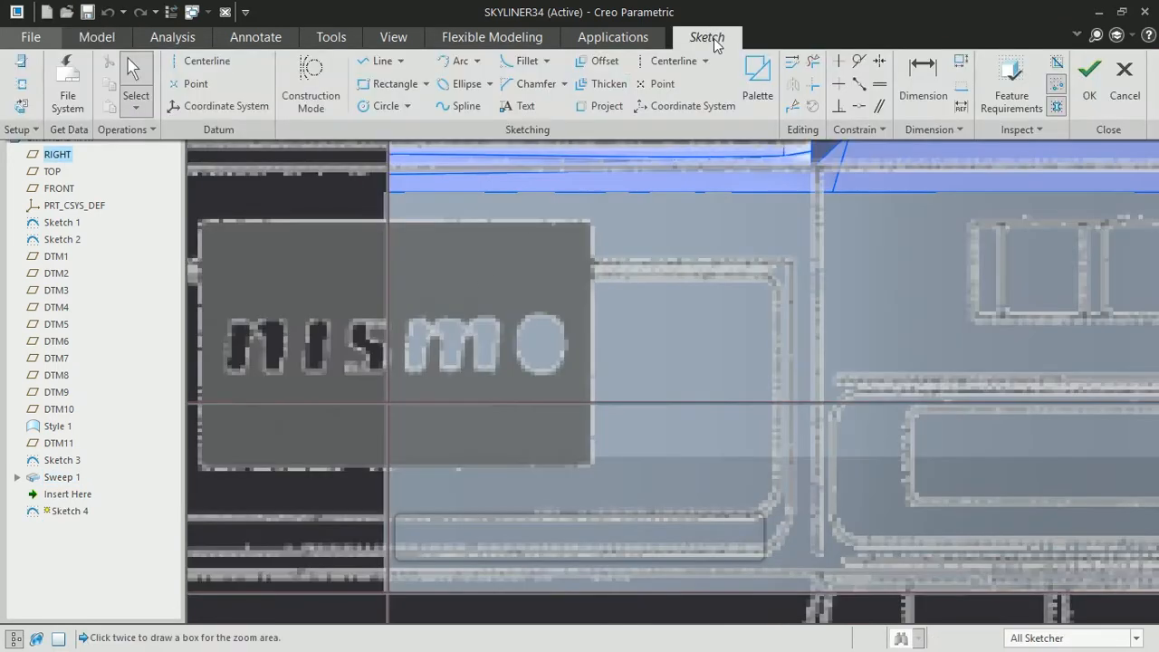
{"action": "left_click", "coordinate": [378, 63]}
{"action": "left_click", "coordinate": [389, 269]}
{"action": "left_click", "coordinate": [792, 548]}
{"action": "left_click", "coordinate": [390, 548]}
{"action": "left_click", "coordinate": [389, 269]}
{"action": "left_click", "coordinate": [702, 32]}
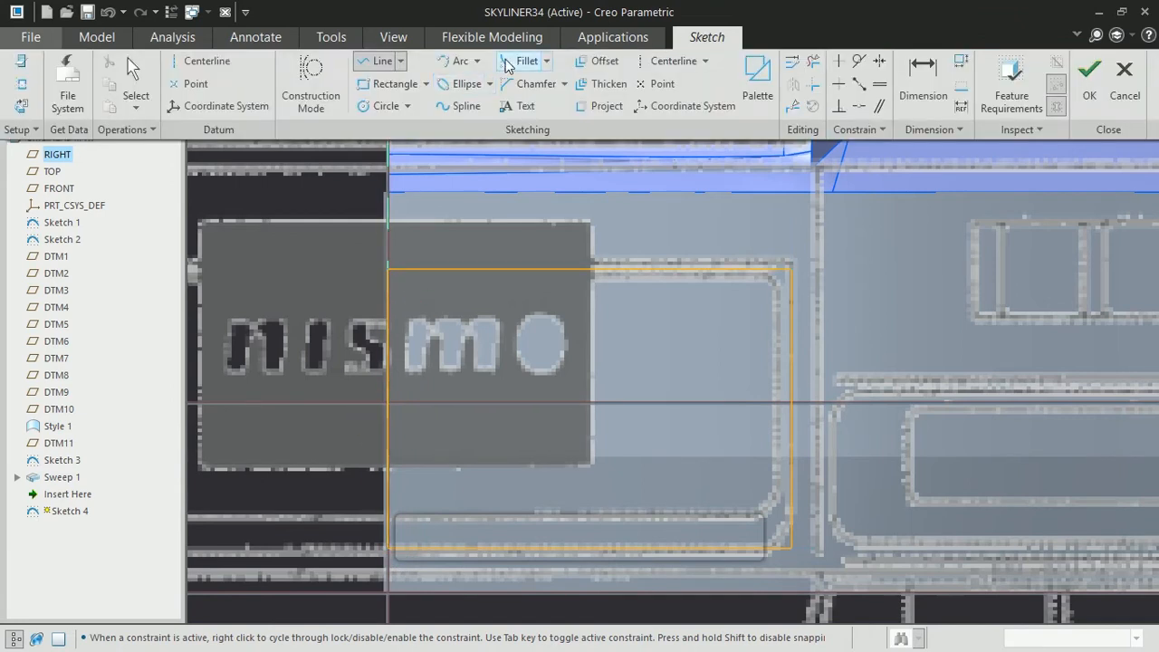
- Fillet the two outer corners of the central opening's outline and finish the sketch
{"action": "left_click", "coordinate": [527, 59]}
{"action": "left_click", "coordinate": [736, 548]}
{"action": "left_click", "coordinate": [792, 492]}
{"action": "left_click", "coordinate": [776, 270]}
{"action": "left_click", "coordinate": [792, 277]}
{"action": "left_click", "coordinate": [703, 37]}
{"action": "left_click", "coordinate": [1087, 84]}
- Extrude the central opening sketch as a material-removing cut through the front bumper
{"action": "left_click", "coordinate": [97, 37]}
{"action": "left_click", "coordinate": [453, 85]}
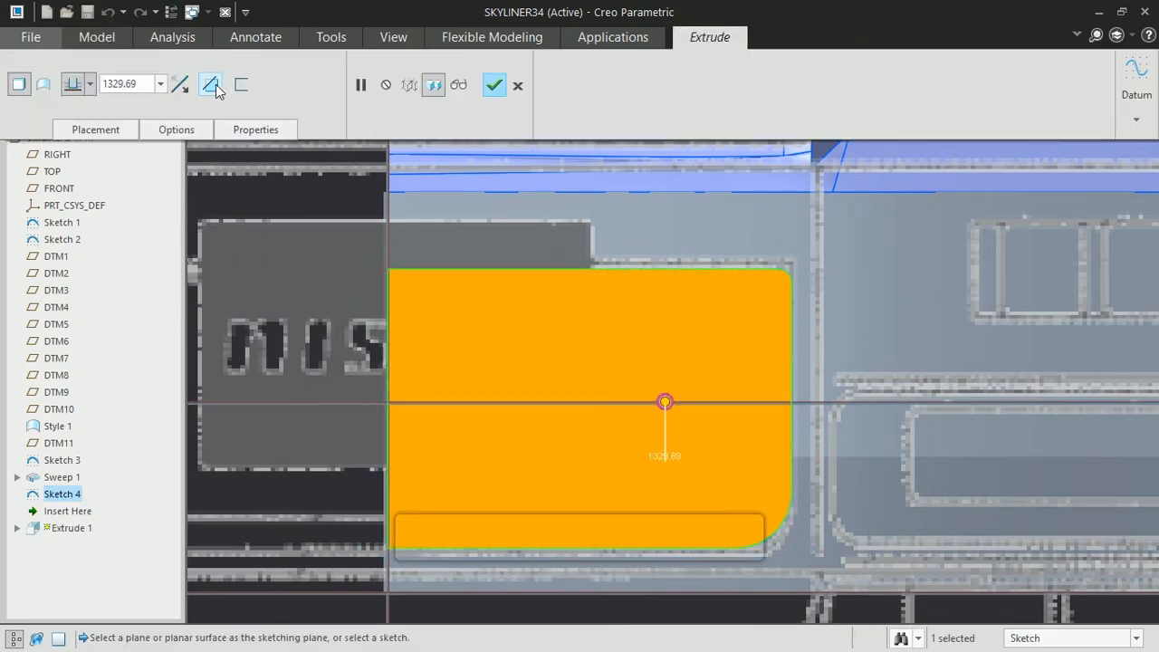
{"action": "middle_click_drag", "start_coordinate": [360, 342], "coordinate": [327, 307]}
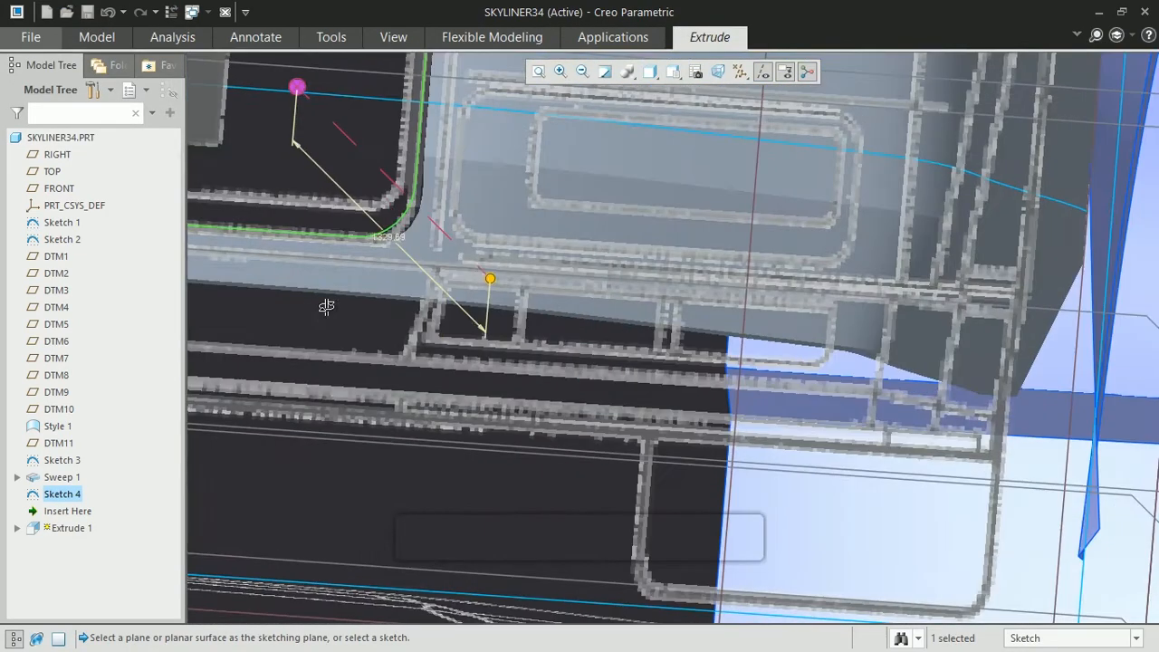
{"action": "left_click_drag", "start_coordinate": [417, 251], "coordinate": [410, 247]}
{"action": "left_click", "coordinate": [711, 44]}
{"action": "left_click", "coordinate": [519, 83]}
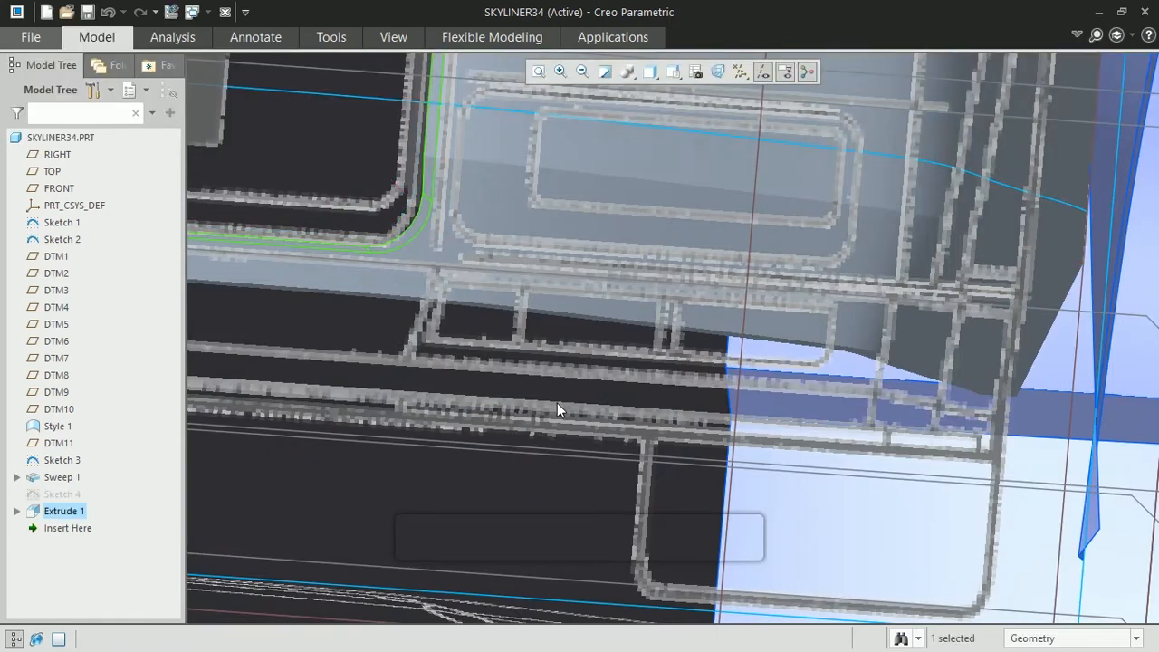
- Start an extrude sketch on the FRONT plane and draw a rectangle over the bumper's lower lamp opening
{"action": "left_click", "coordinate": [585, 73]}
{"action": "middle_click_drag", "start_coordinate": [599, 84], "coordinate": [603, 332]}
{"action": "left_click", "coordinate": [97, 37]}
{"action": "left_click", "coordinate": [455, 92]}
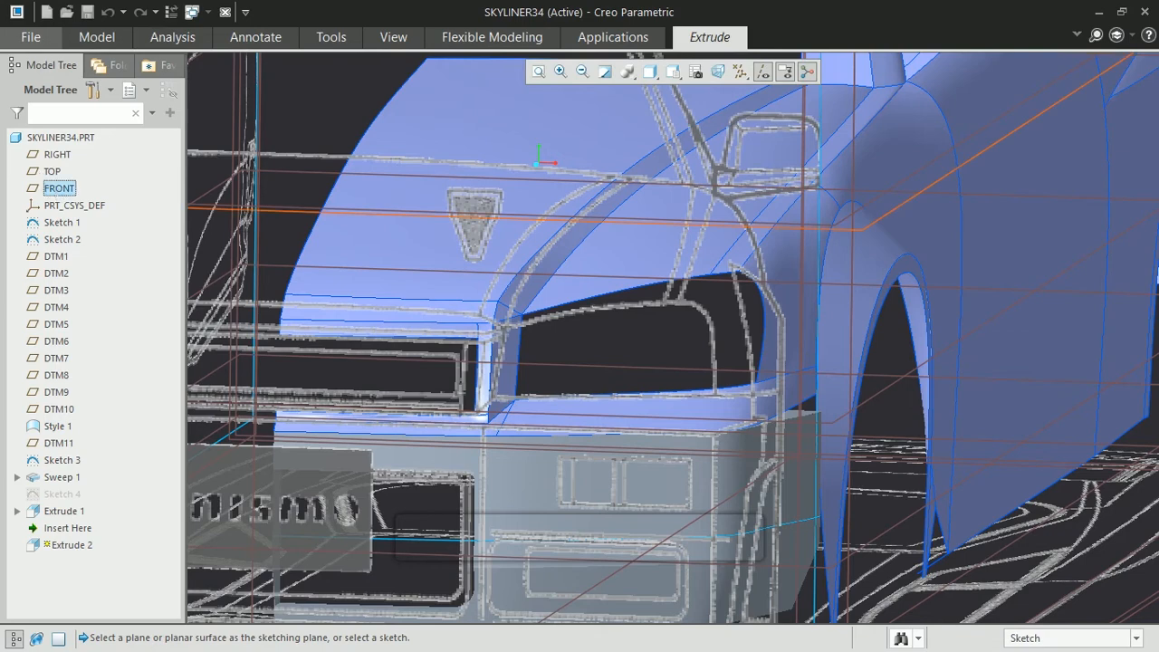
{"action": "left_click", "coordinate": [608, 221]}
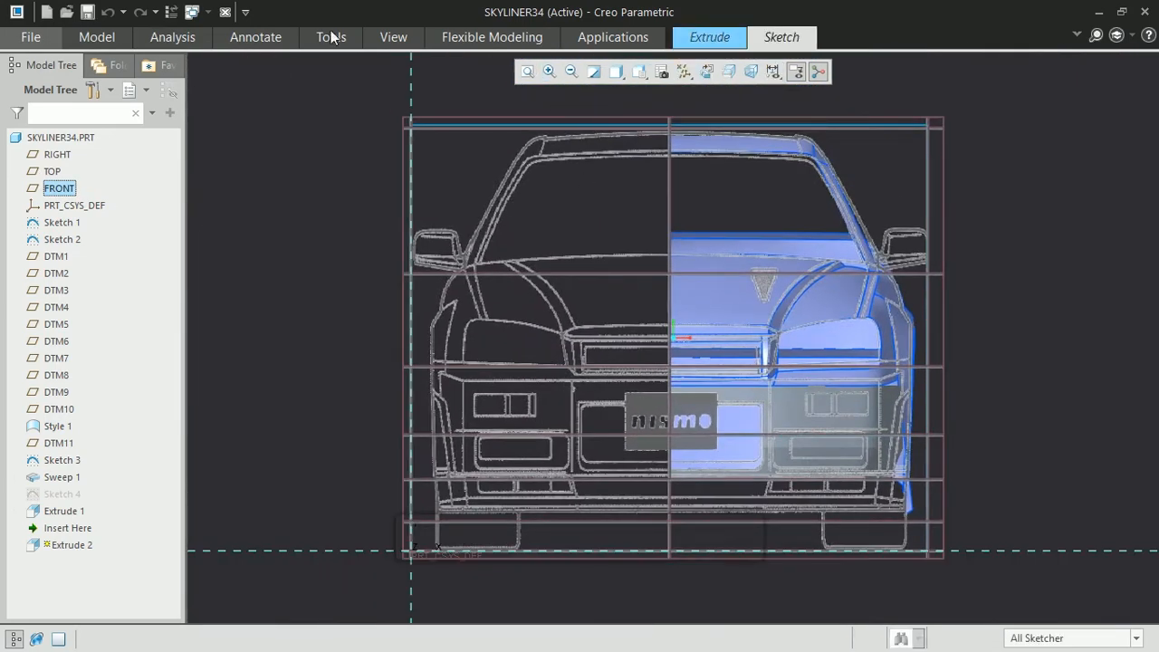
{"action": "left_click", "coordinate": [782, 37]}
{"action": "left_click", "coordinate": [390, 107]}
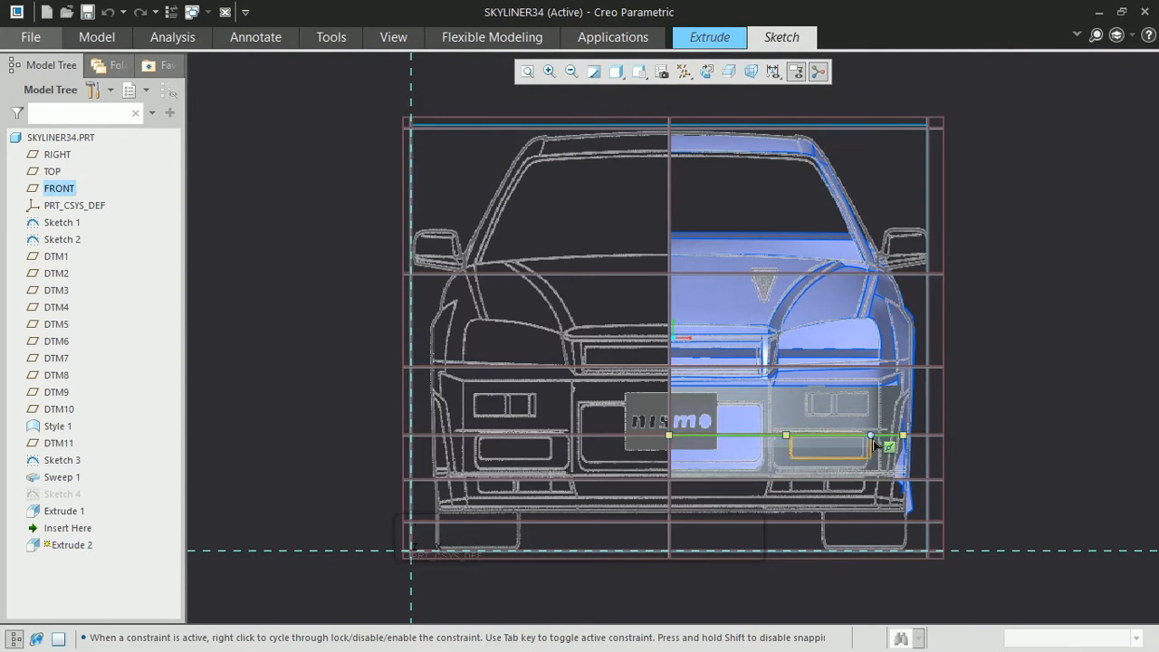
{"action": "left_click", "coordinate": [875, 444]}
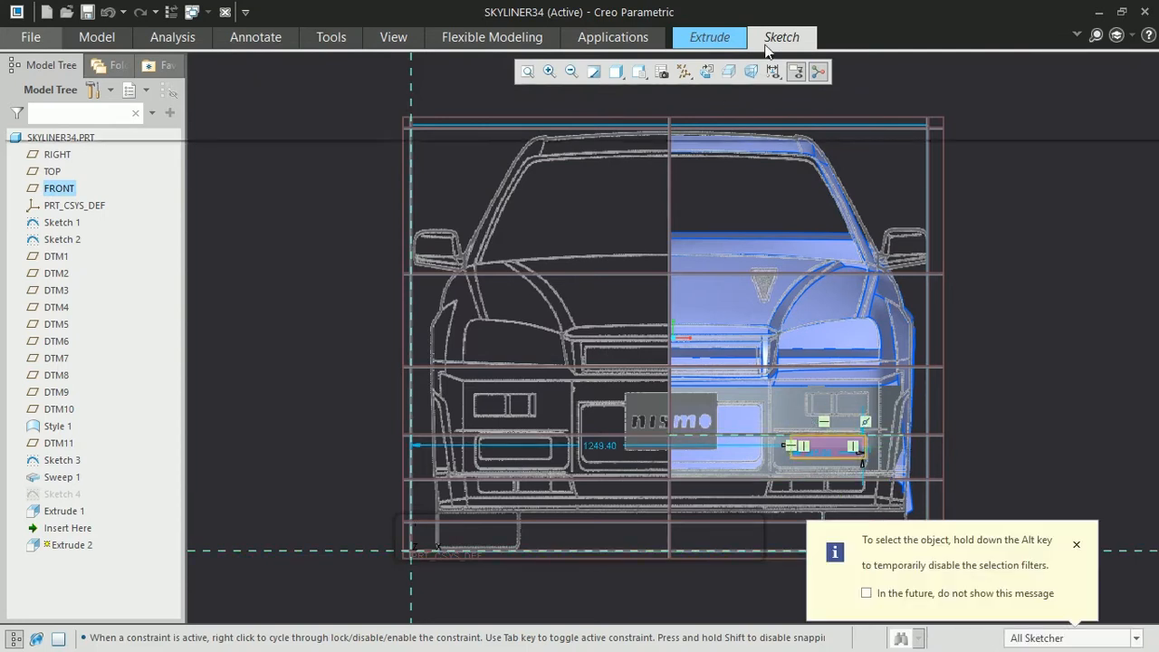
- Draw a second rectangle over the bumper's upper side opening, above the lamp rectangle
{"action": "left_click", "coordinate": [766, 46]}
{"action": "left_click", "coordinate": [389, 90]}
{"action": "left_click", "coordinate": [837, 404]}
{"action": "middle_click", "coordinate": [985, 412]}
- Finish the sketch of the two side openings and set the extrude to remove material
{"action": "left_click", "coordinate": [709, 38]}
{"action": "left_click", "coordinate": [1003, 77]}
{"action": "left_click", "coordinate": [782, 37]}
{"action": "left_click", "coordinate": [1104, 110]}
{"action": "middle_click_drag", "start_coordinate": [1042, 226], "coordinate": [1031, 243]}
{"action": "left_click", "coordinate": [709, 37]}
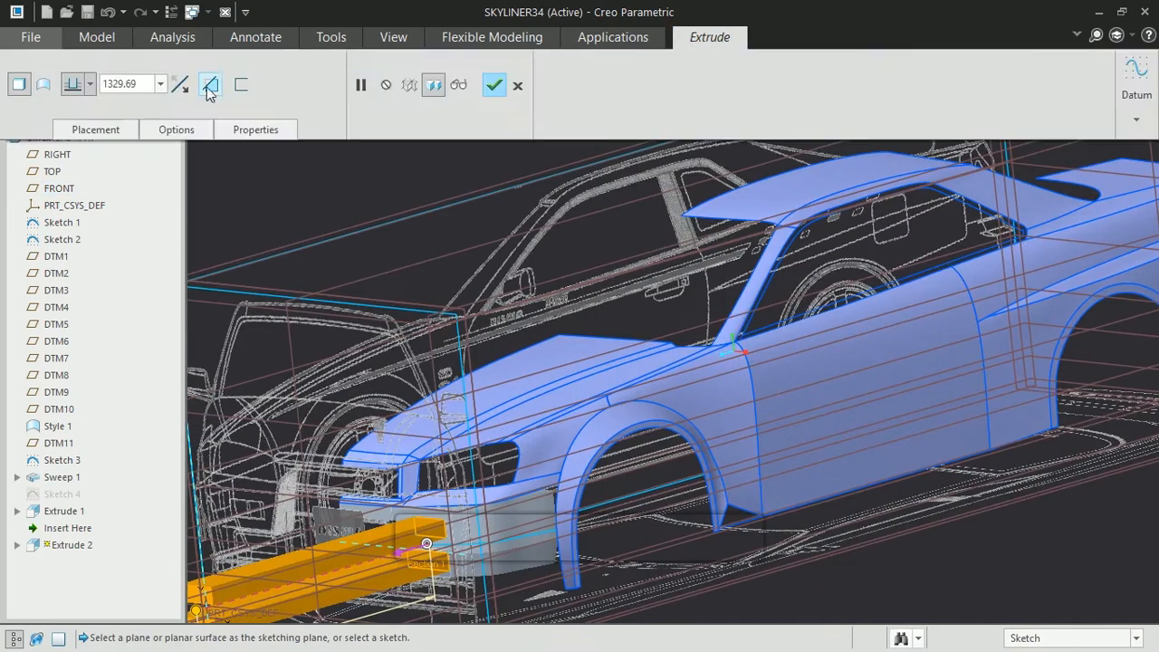
{"action": "left_click", "coordinate": [212, 89]}
{"action": "left_click", "coordinate": [710, 37]}
{"action": "left_click", "coordinate": [216, 91]}
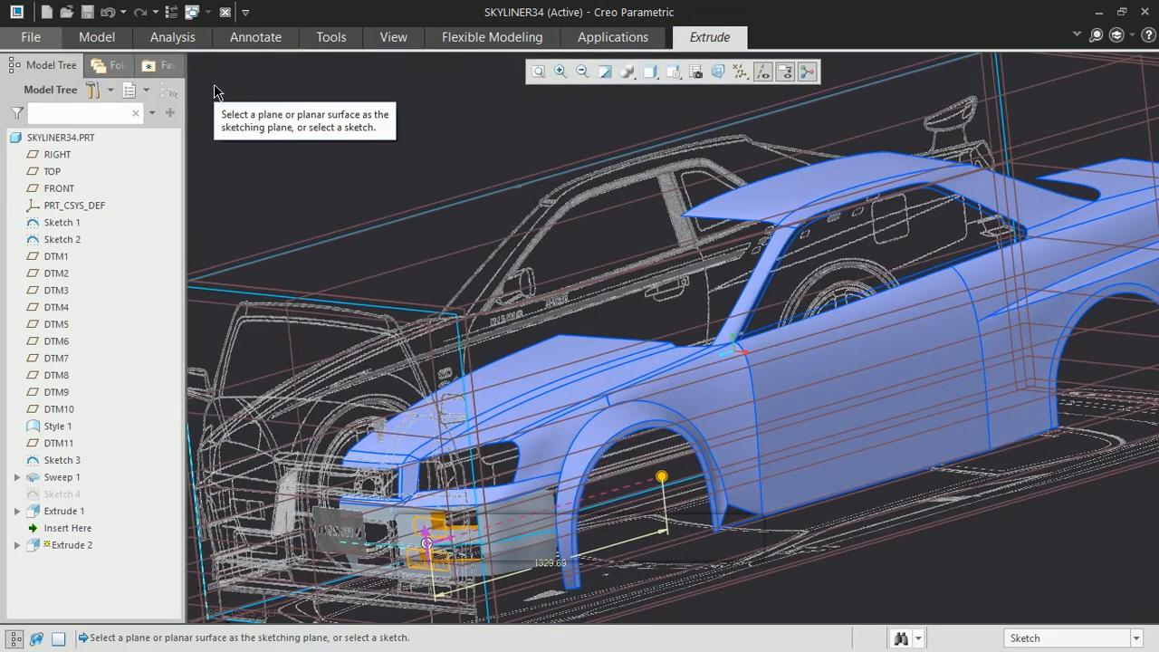
- Adjust the depth option and depth of the side-opening cut through the front bumper and complete the extrude
{"action": "left_click", "coordinate": [709, 37]}
{"action": "left_click", "coordinate": [159, 84]}
{"action": "left_click", "coordinate": [135, 115]}
{"action": "left_click", "coordinate": [710, 37]}
{"action": "left_click", "coordinate": [161, 84]}
{"action": "left_click", "coordinate": [140, 146]}
{"action": "left_click_drag", "start_coordinate": [447, 538], "coordinate": [478, 543]}
{"action": "left_click", "coordinate": [698, 40]}
{"action": "left_click", "coordinate": [518, 87]}
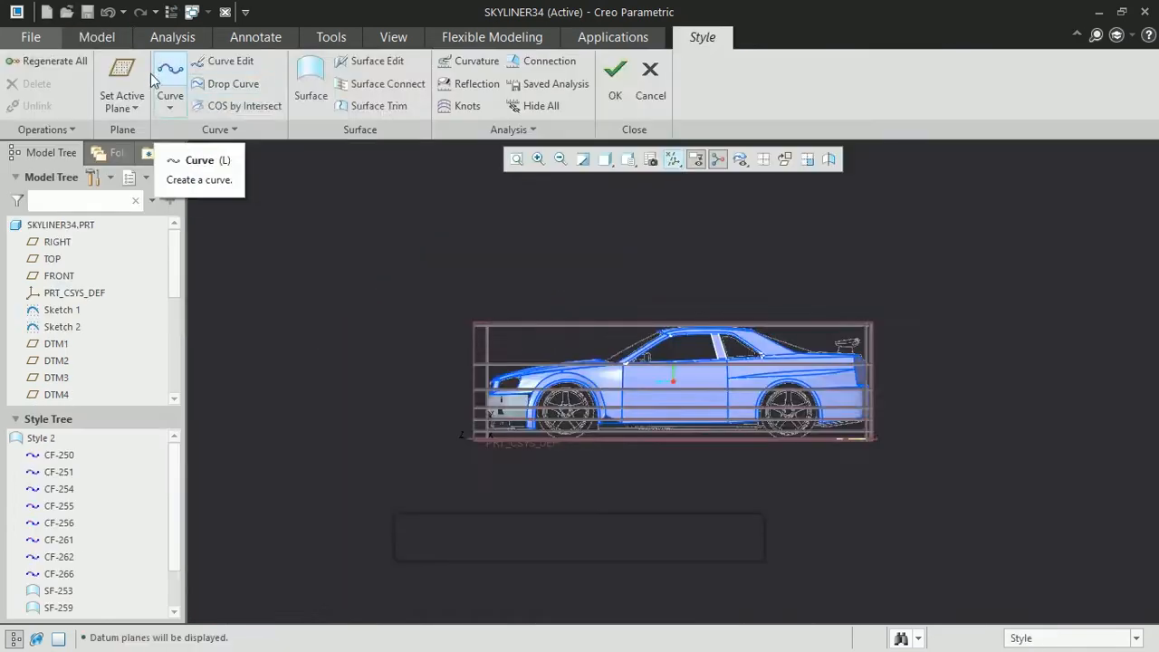
- Set DTM4 as the active plane and draw a Style curve along the windscreen's centre line from the bonnet to the roof
{"action": "left_click", "coordinate": [127, 72]}
{"action": "middle_click_drag", "start_coordinate": [504, 281], "coordinate": [511, 315]}
{"action": "left_click", "coordinate": [511, 315]}
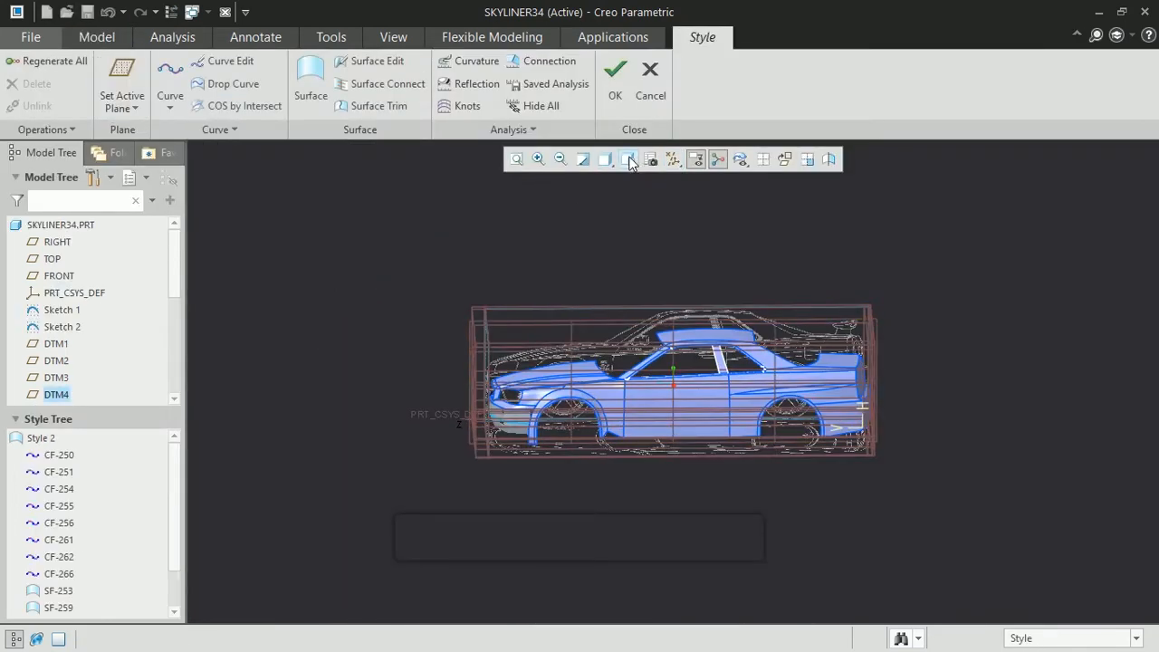
{"action": "left_click", "coordinate": [630, 160]}
{"action": "left_click", "coordinate": [649, 284]}
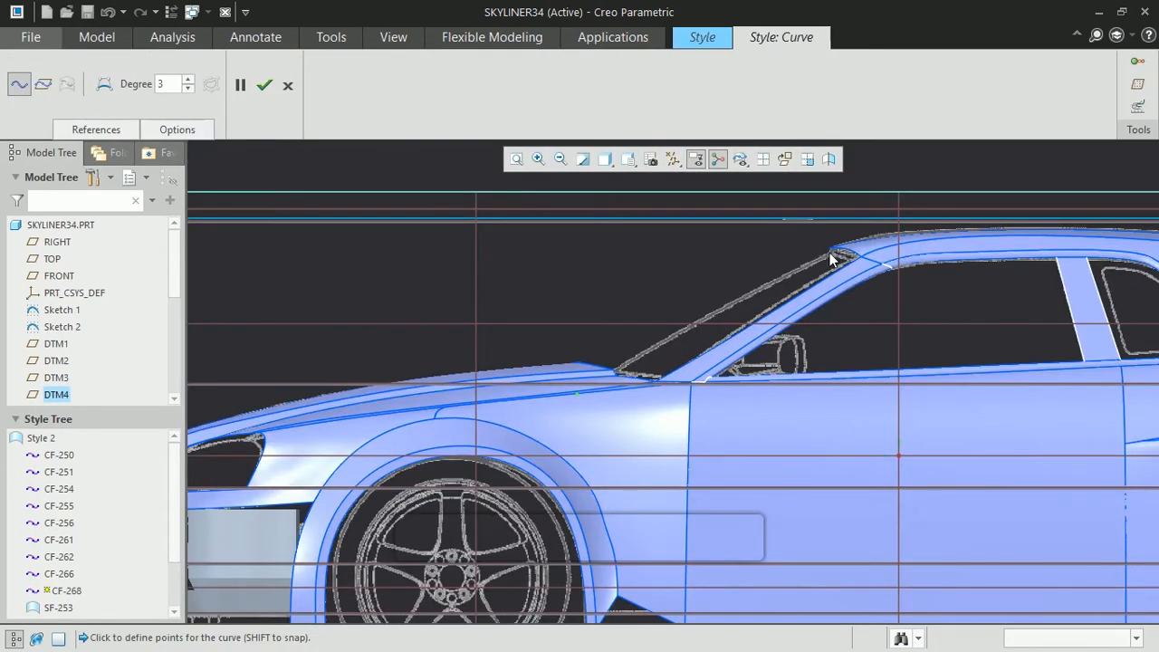
{"action": "left_click", "coordinate": [830, 253]}
{"action": "left_click", "coordinate": [262, 85]}
- Copy the windscreen's centre curve and place the copy along the windscreen's side edge in the top view
{"action": "left_click", "coordinate": [218, 125]}
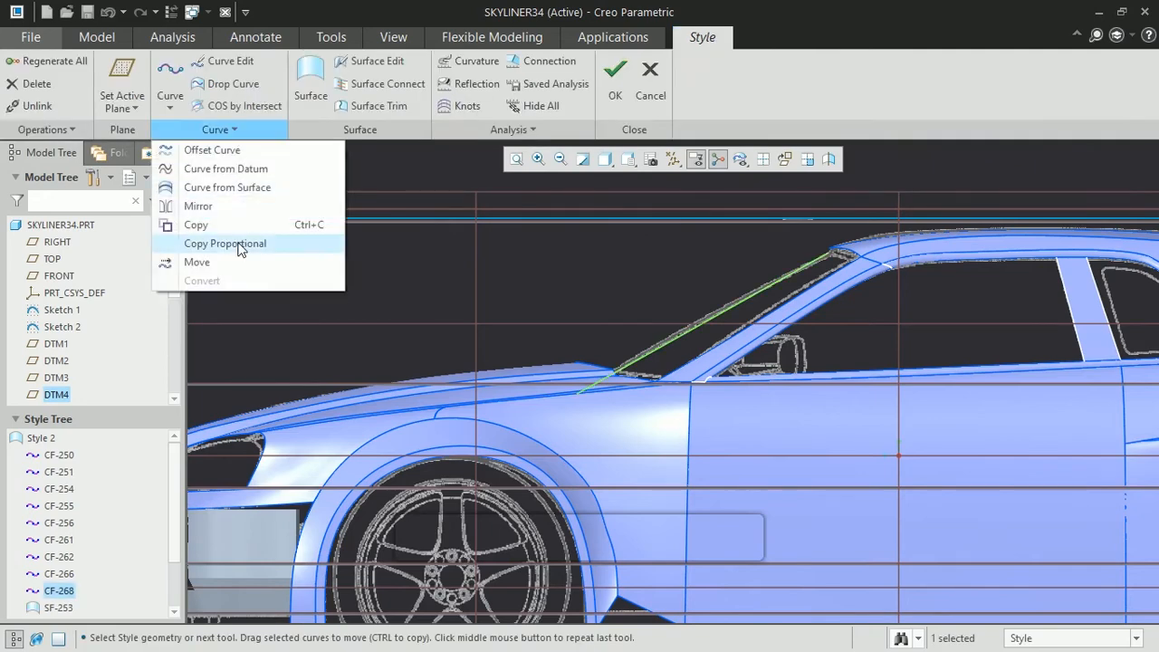
{"action": "left_click", "coordinate": [190, 225]}
{"action": "left_click", "coordinate": [629, 159]}
{"action": "left_click", "coordinate": [664, 275]}
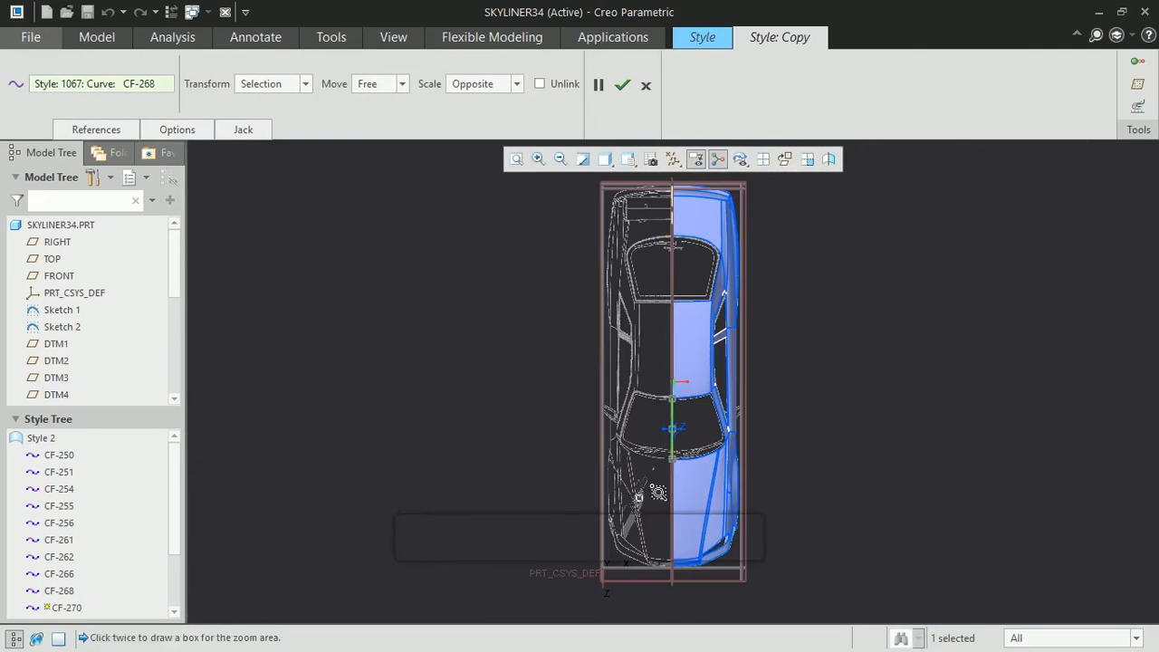
{"action": "scroll", "coordinate": [624, 395], "scroll_direction": "up", "scroll_amount": 3}
{"action": "left_click_drag", "start_coordinate": [624, 395], "coordinate": [753, 391]}
{"action": "left_click_drag", "start_coordinate": [747, 400], "coordinate": [753, 390]}
{"action": "left_click_drag", "start_coordinate": [729, 380], "coordinate": [777, 385]}
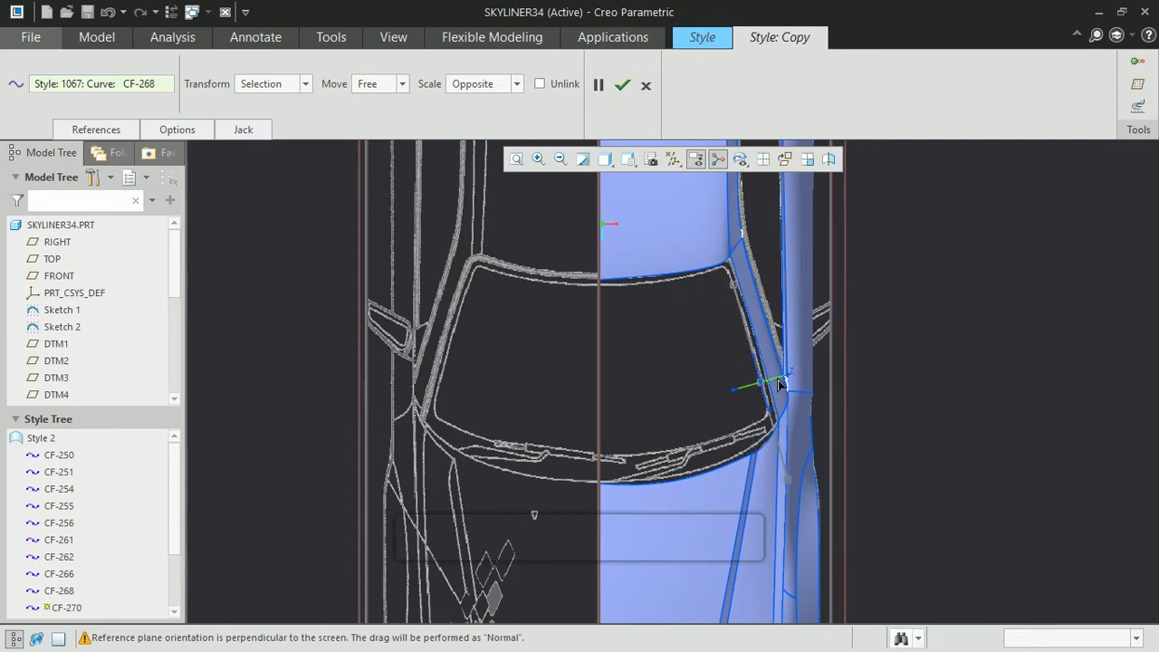
{"action": "left_click", "coordinate": [622, 84]}
- Edit the copied side curve's endpoints to match the windscreen outline on the top blueprint
{"action": "left_click", "coordinate": [221, 62]}
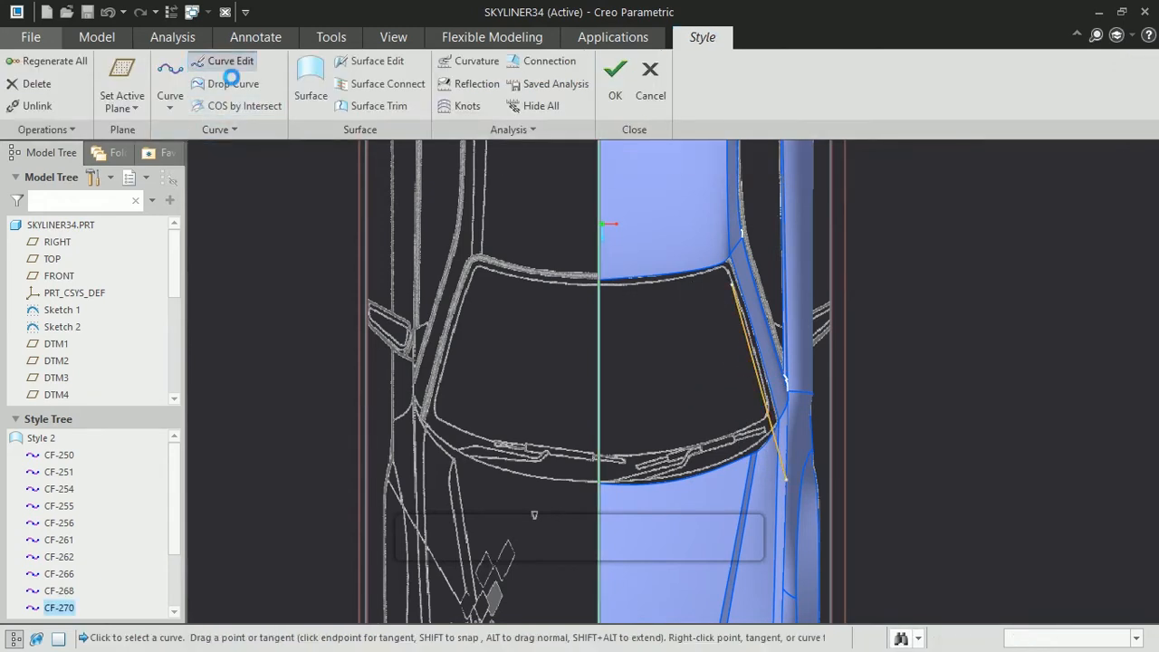
{"action": "left_click_drag", "start_coordinate": [785, 480], "coordinate": [776, 440]}
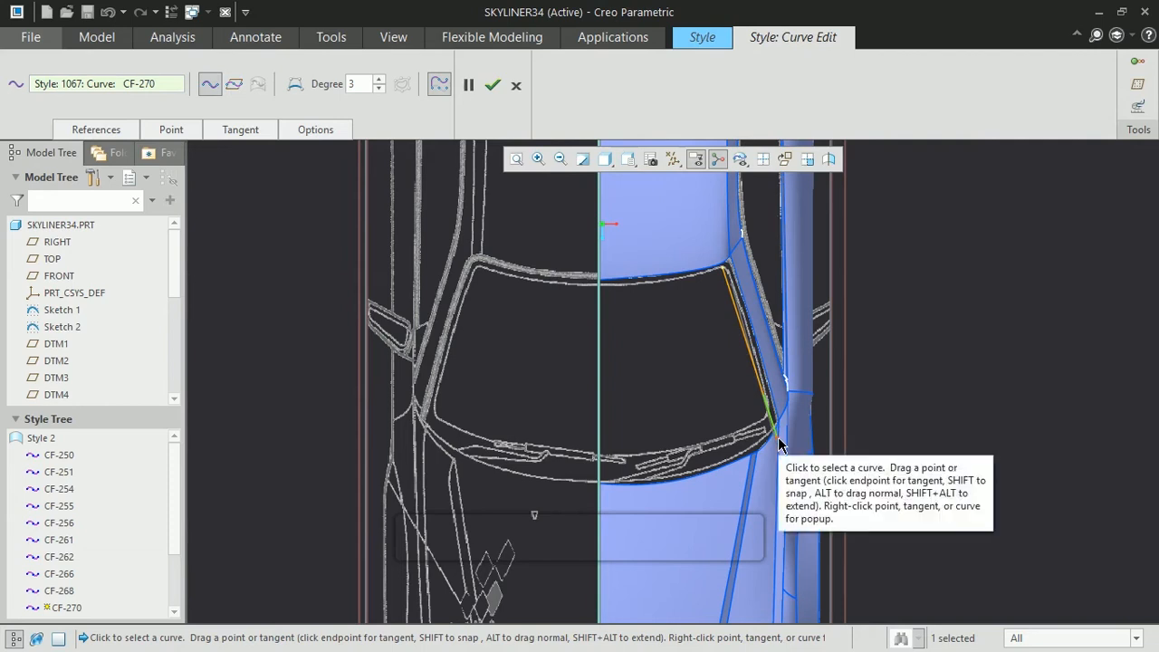
{"action": "left_click_drag", "start_coordinate": [723, 267], "coordinate": [728, 266]}
- Reshape the windscreen's centre and side curves with control points in the side view to follow the blueprint
{"action": "left_click", "coordinate": [599, 316]}
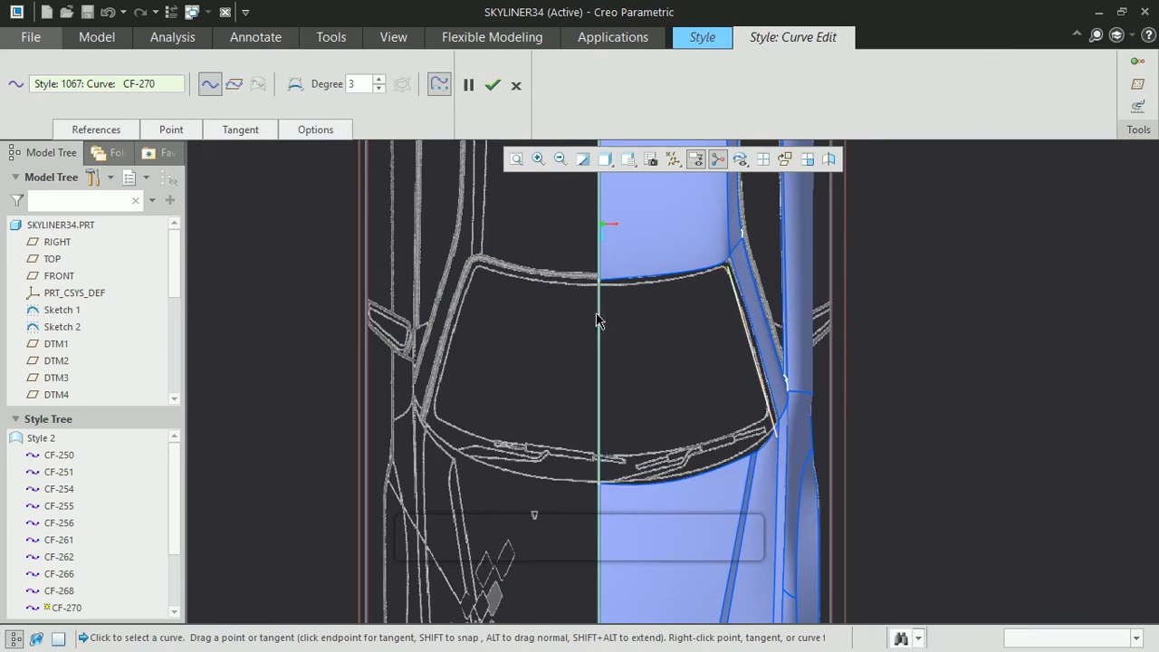
{"action": "left_click", "coordinate": [629, 161]}
{"action": "left_click", "coordinate": [650, 256]}
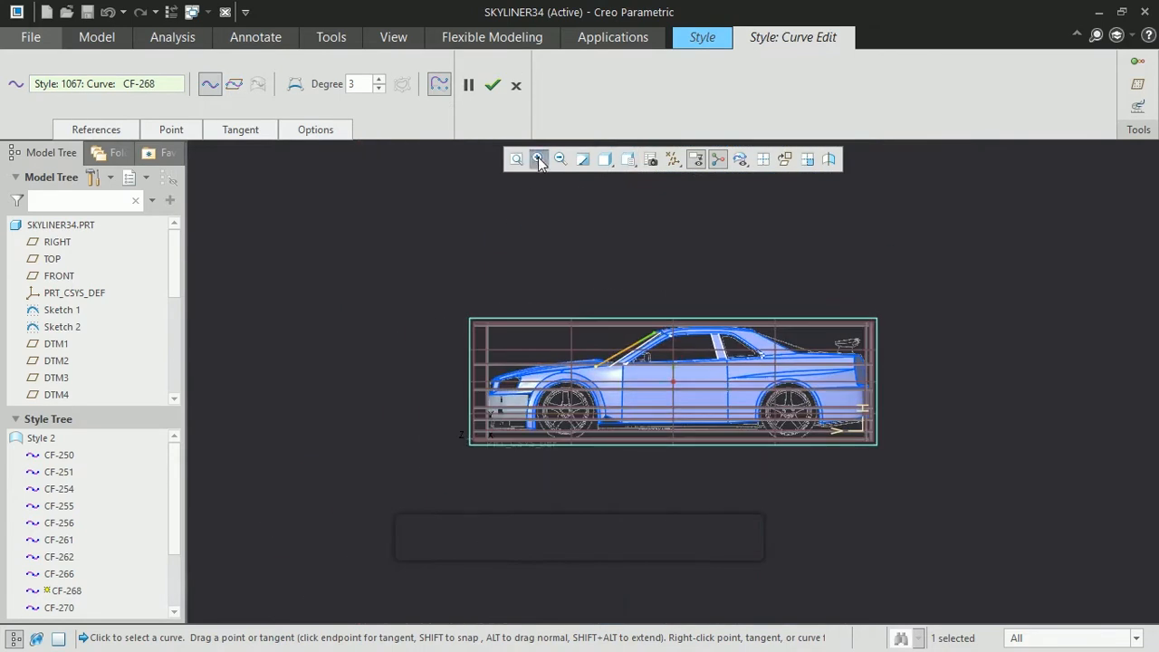
{"action": "left_click", "coordinate": [539, 162]}
{"action": "left_click", "coordinate": [590, 304]}
{"action": "left_click", "coordinate": [707, 395]}
{"action": "left_click", "coordinate": [295, 84]}
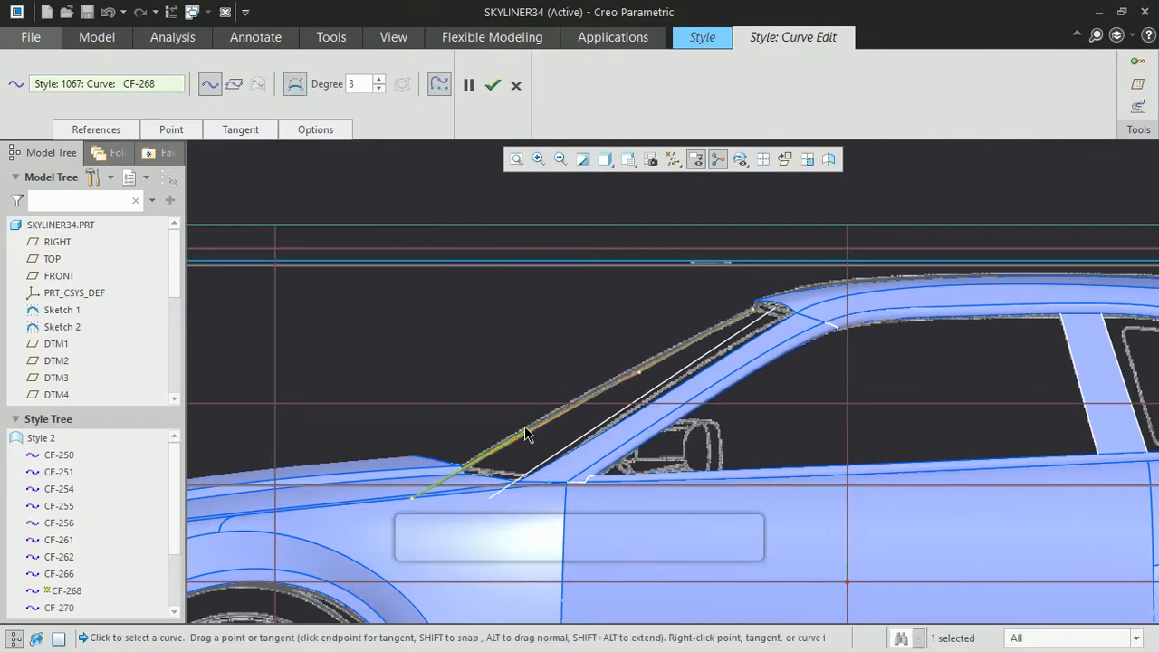
{"action": "left_click", "coordinate": [724, 346]}
{"action": "left_click_drag", "start_coordinate": [777, 309], "coordinate": [782, 317]}
{"action": "left_click_drag", "start_coordinate": [584, 435], "coordinate": [593, 437]}
{"action": "middle_click_drag", "start_coordinate": [377, 313], "coordinate": [437, 329]}
{"action": "left_click", "coordinate": [535, 469]}
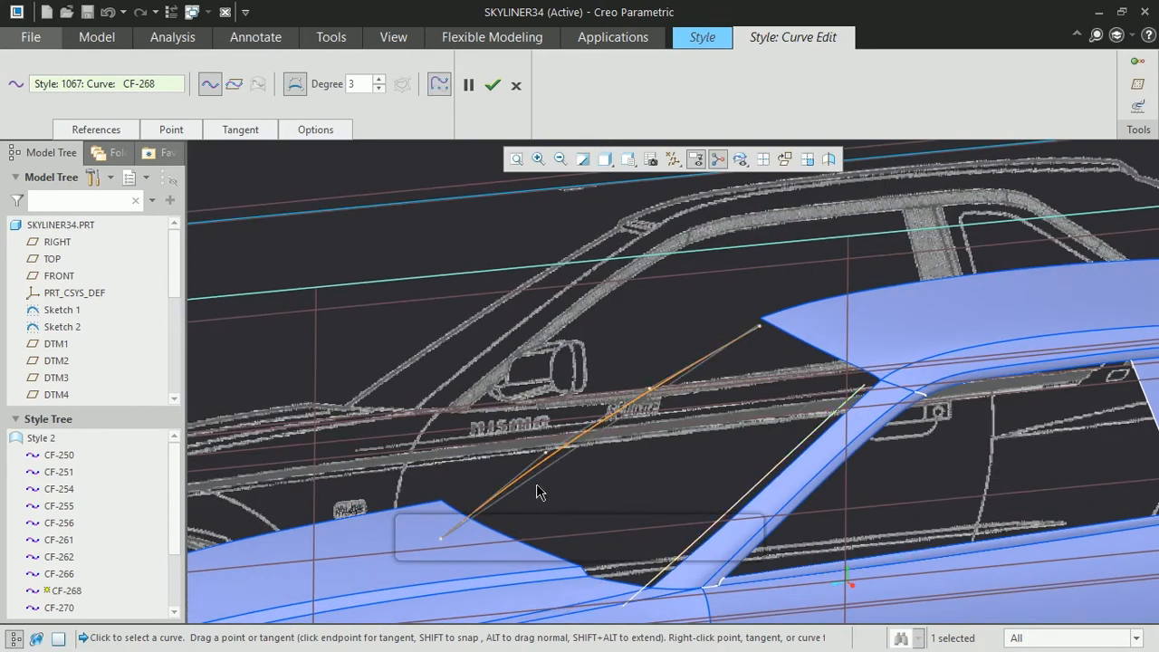
{"action": "left_click", "coordinate": [491, 86]}
- Draw curves joining the windscreen's centre and side curves along its upper and lower edges
{"action": "left_click", "coordinate": [168, 95]}
{"action": "left_click", "coordinate": [861, 398]}
{"action": "middle_click_drag", "start_coordinate": [860, 399], "coordinate": [620, 488]}
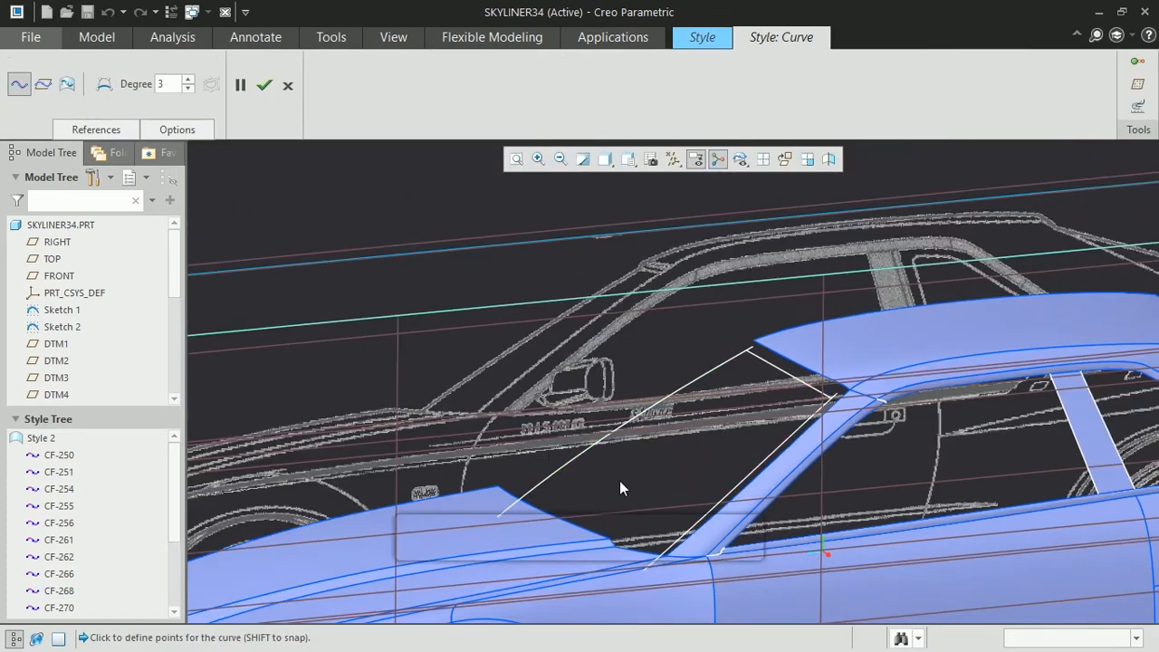
- Bend the windscreen's upper-edge curve with control points to follow the top blueprint and adjust the side curve at their shared corner
{"action": "left_click", "coordinate": [230, 63]}
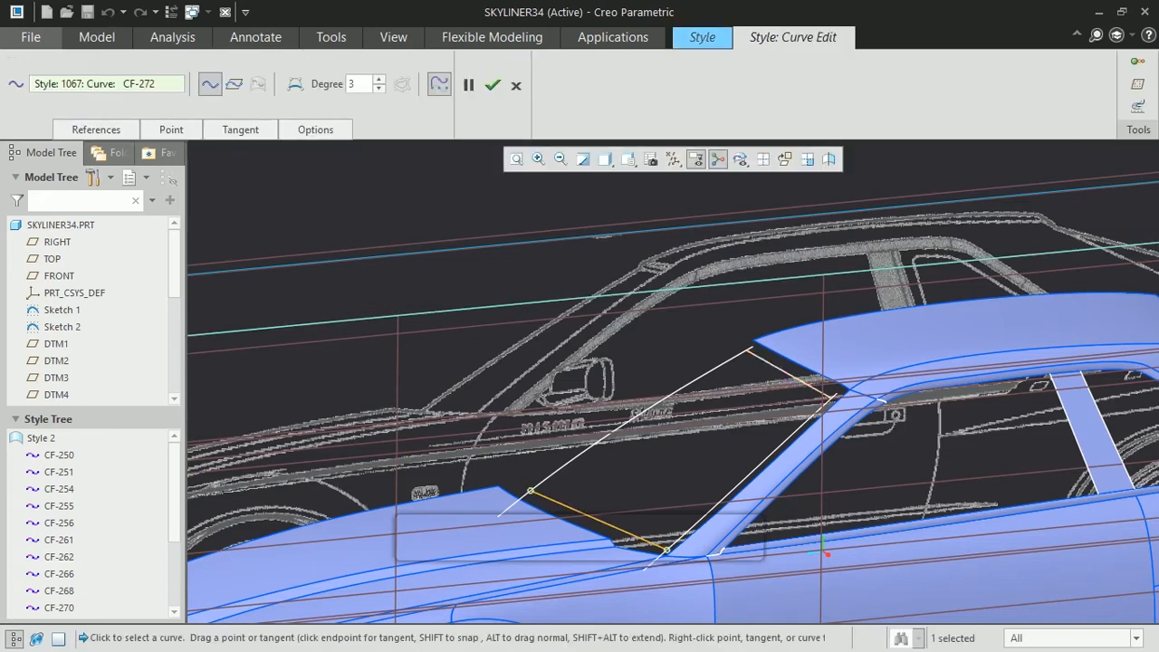
{"action": "left_click", "coordinate": [628, 160]}
{"action": "left_click", "coordinate": [673, 285]}
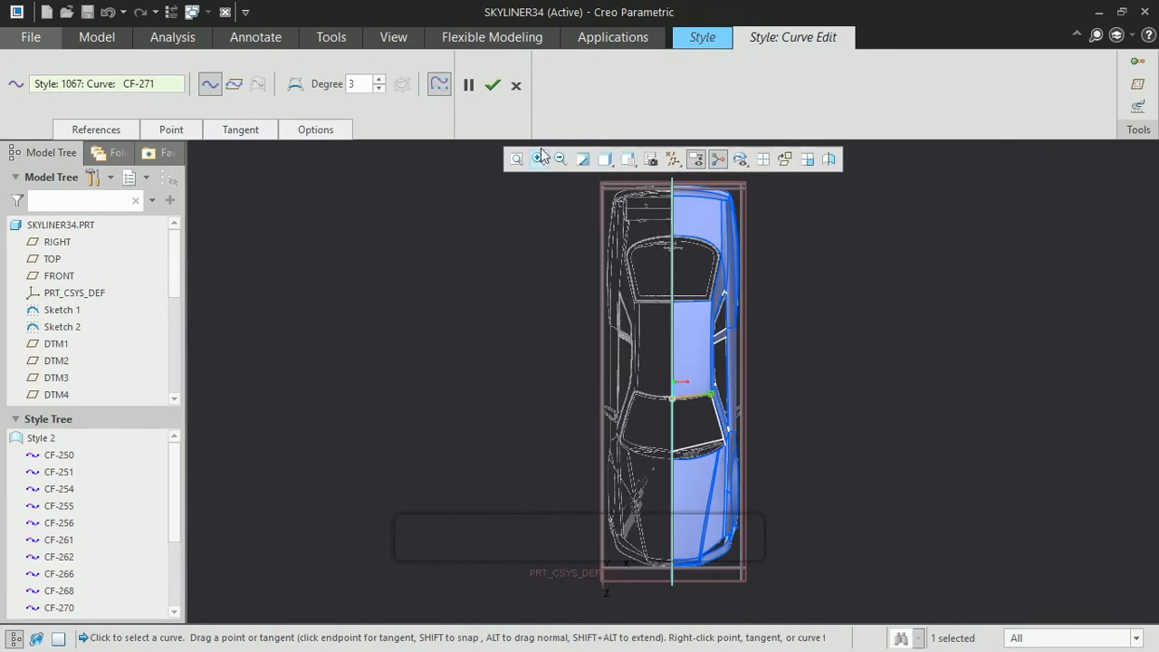
{"action": "left_click", "coordinate": [539, 159]}
{"action": "left_click", "coordinate": [641, 366]}
{"action": "left_click", "coordinate": [755, 424]}
{"action": "left_click", "coordinate": [290, 86]}
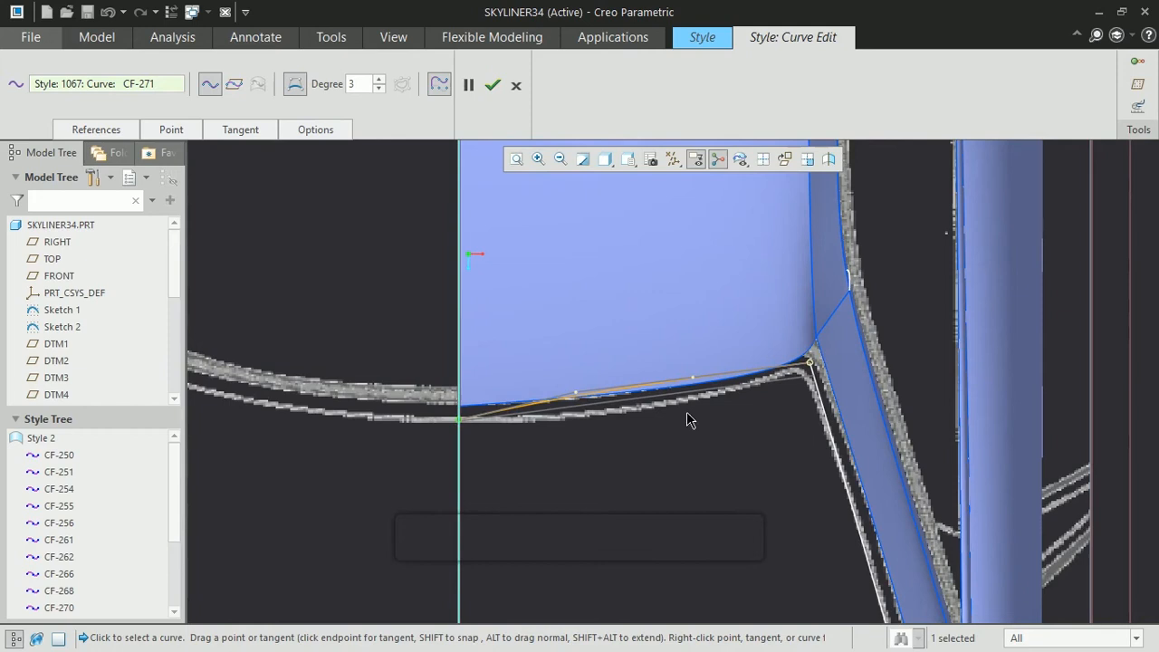
{"action": "left_click", "coordinate": [809, 375]}
{"action": "left_click", "coordinate": [593, 432]}
{"action": "left_click", "coordinate": [821, 421]}
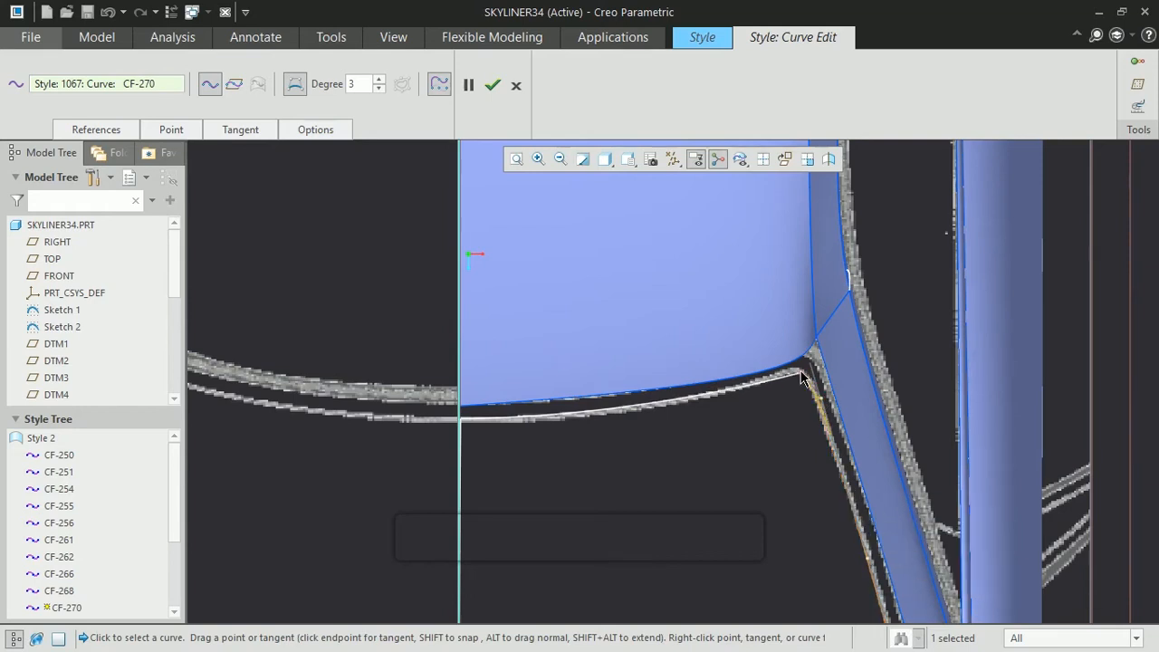
{"action": "left_click", "coordinate": [577, 422]}
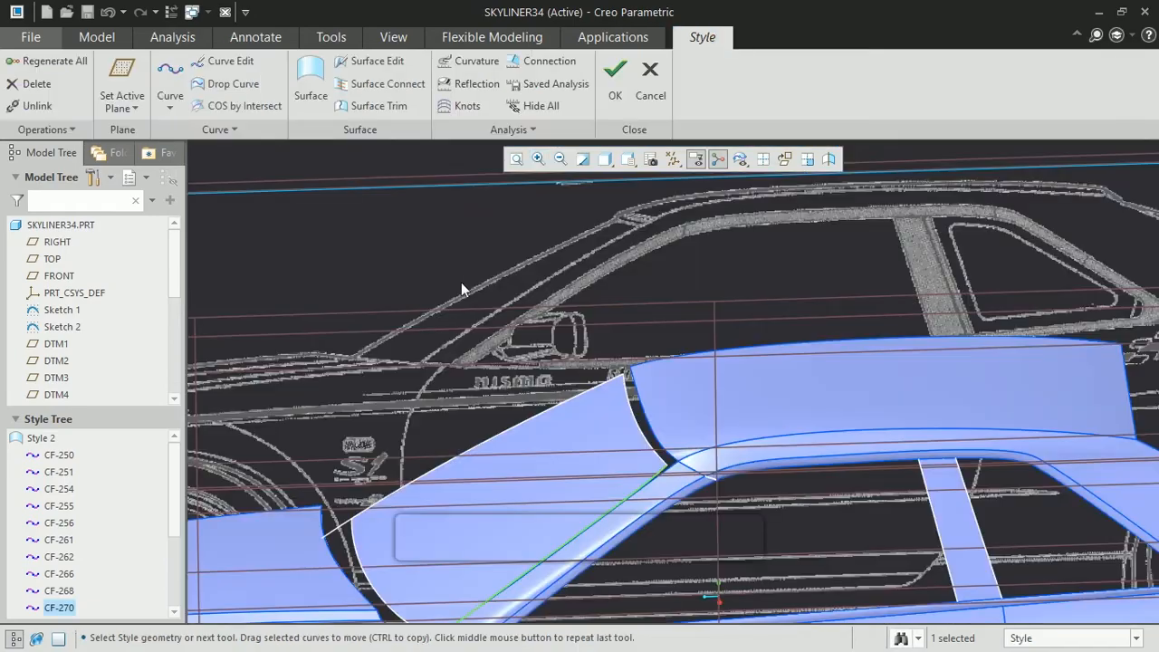
- Draw a centre curve from the roof's rear edge to the boot lid and create the rear window surface from its boundary curves
{"action": "middle_click_drag", "start_coordinate": [461, 282], "coordinate": [300, 254]}
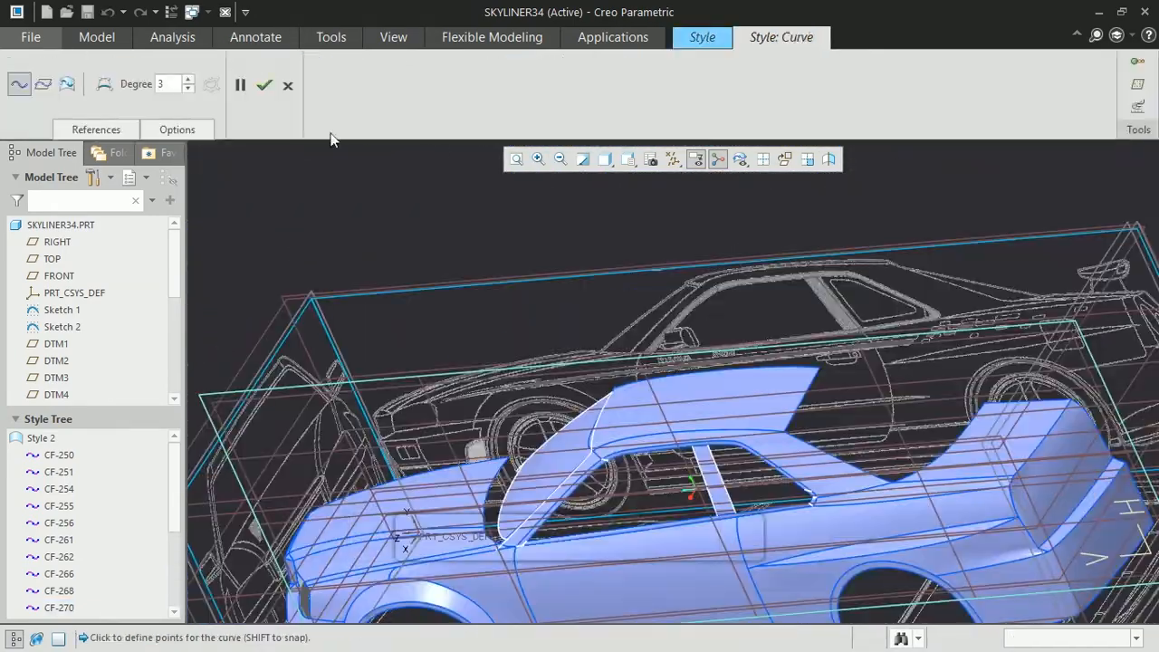
{"action": "left_click", "coordinate": [263, 86]}
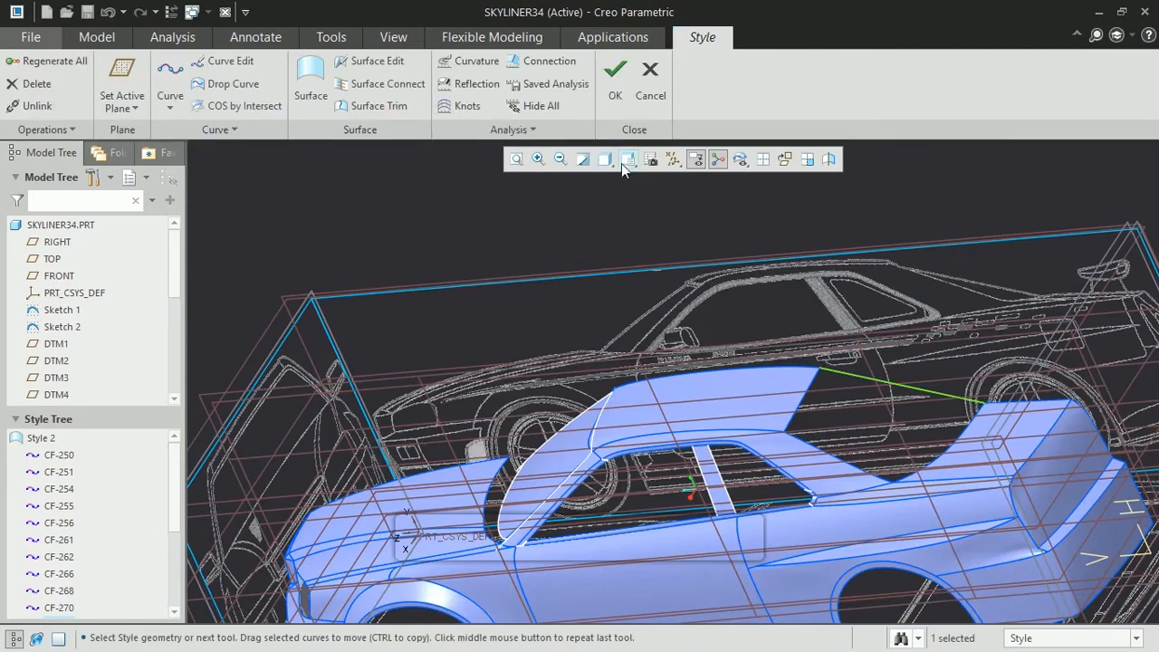
{"action": "left_click", "coordinate": [626, 163]}
{"action": "left_click", "coordinate": [690, 275]}
{"action": "middle_click_drag", "start_coordinate": [731, 362], "coordinate": [705, 424]}
{"action": "left_click", "coordinate": [311, 78]}
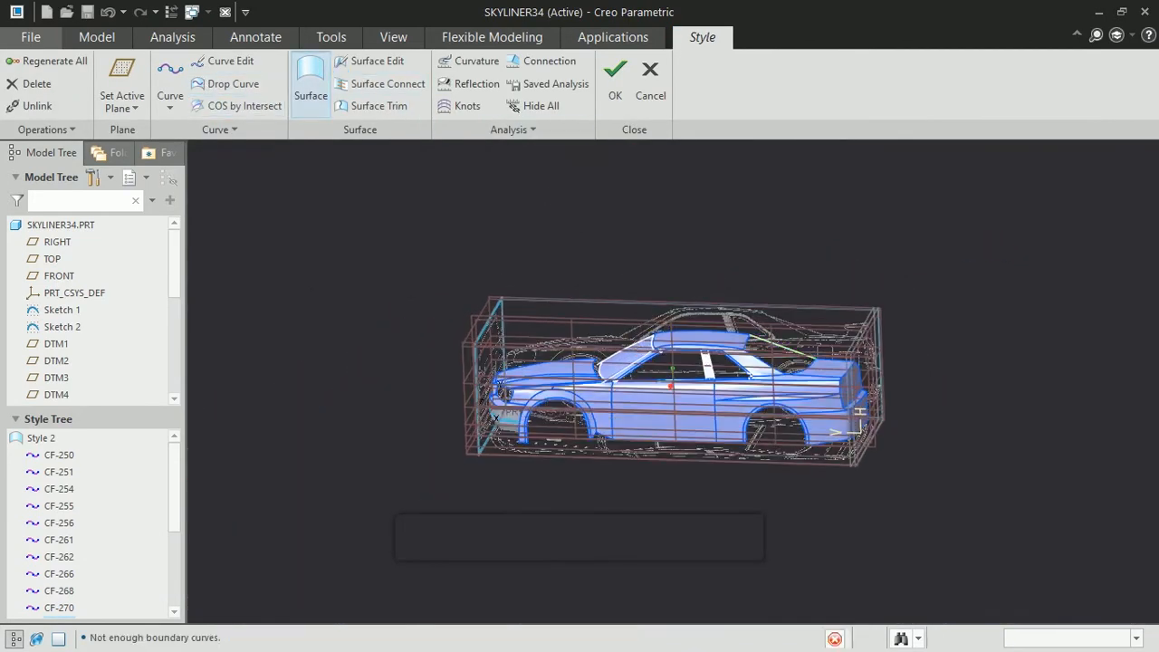
{"action": "left_click", "coordinate": [746, 343], "text": "ctrl"}
{"action": "left_click", "coordinate": [770, 365], "text": "ctrl"}
{"action": "left_click", "coordinate": [811, 373], "text": "ctrl"}
{"action": "middle_click", "coordinate": [801, 389]}
{"action": "middle_click_drag", "start_coordinate": [716, 453], "coordinate": [670, 580]}
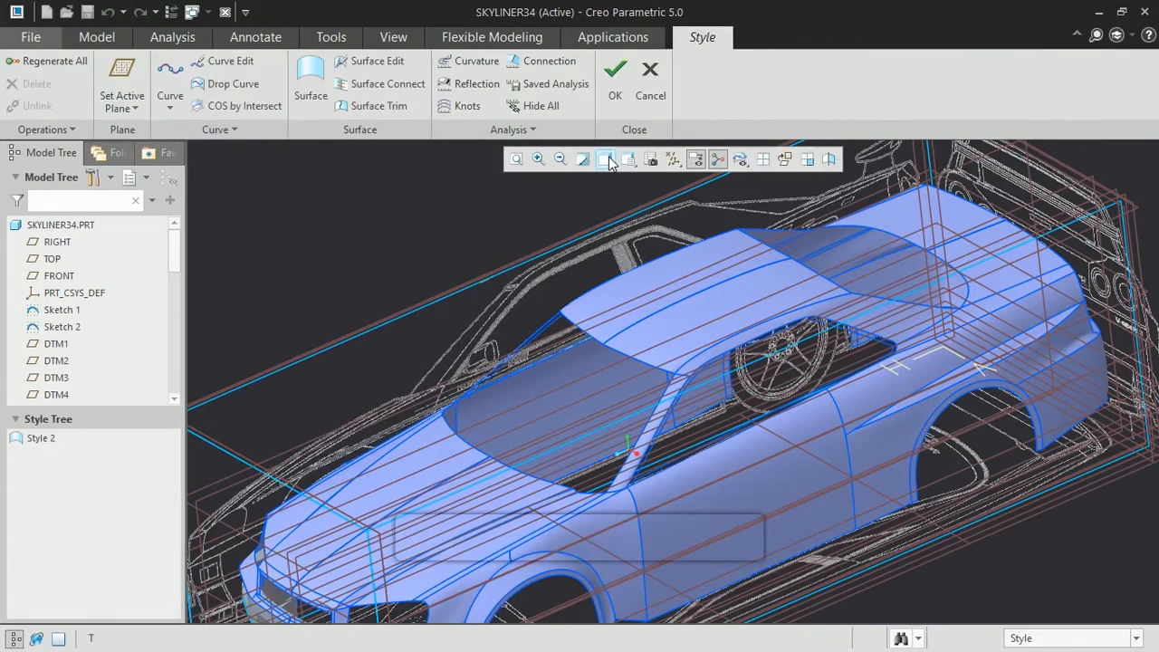
- Set the datum plane beside the body as the active plane and draw two lengthwise side-skirt curves between the wheel arches
{"action": "left_click", "coordinate": [123, 86]}
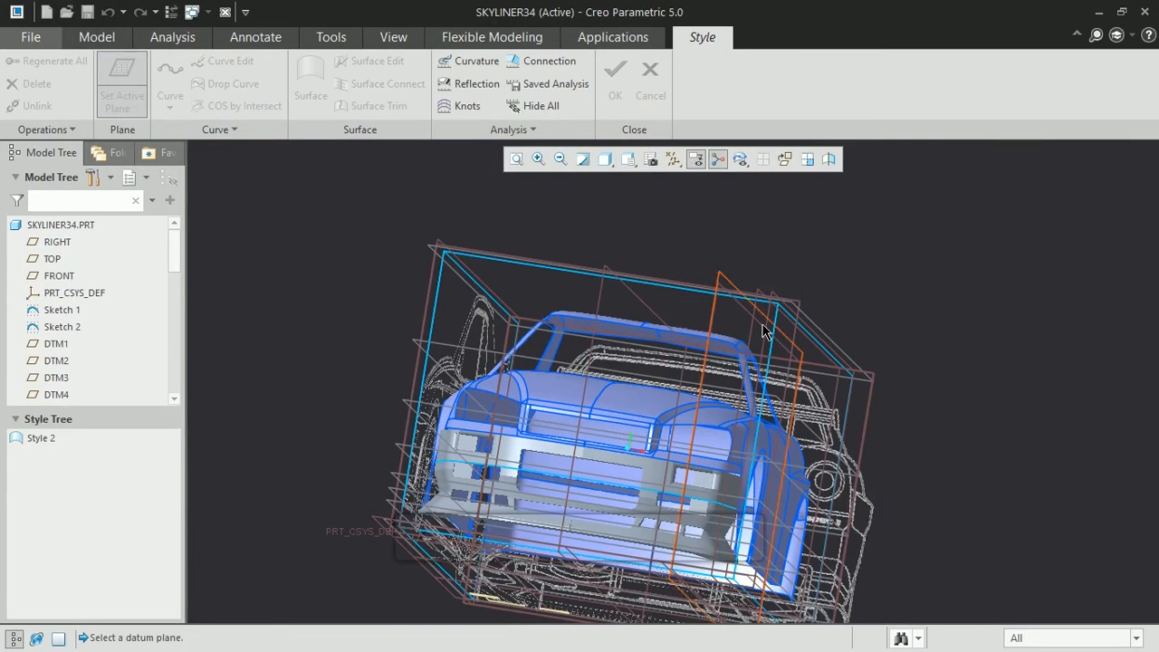
{"action": "left_click", "coordinate": [770, 335]}
{"action": "left_click", "coordinate": [630, 160]}
{"action": "left_click", "coordinate": [665, 285]}
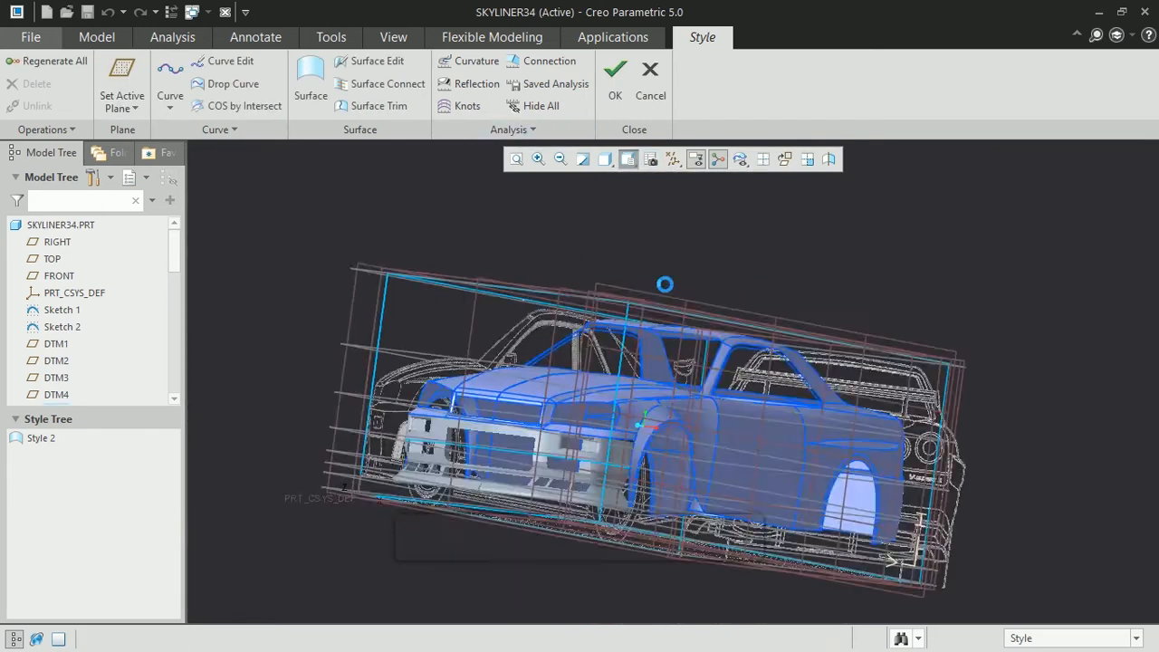
{"action": "left_click", "coordinate": [539, 160]}
{"action": "left_click", "coordinate": [418, 534]}
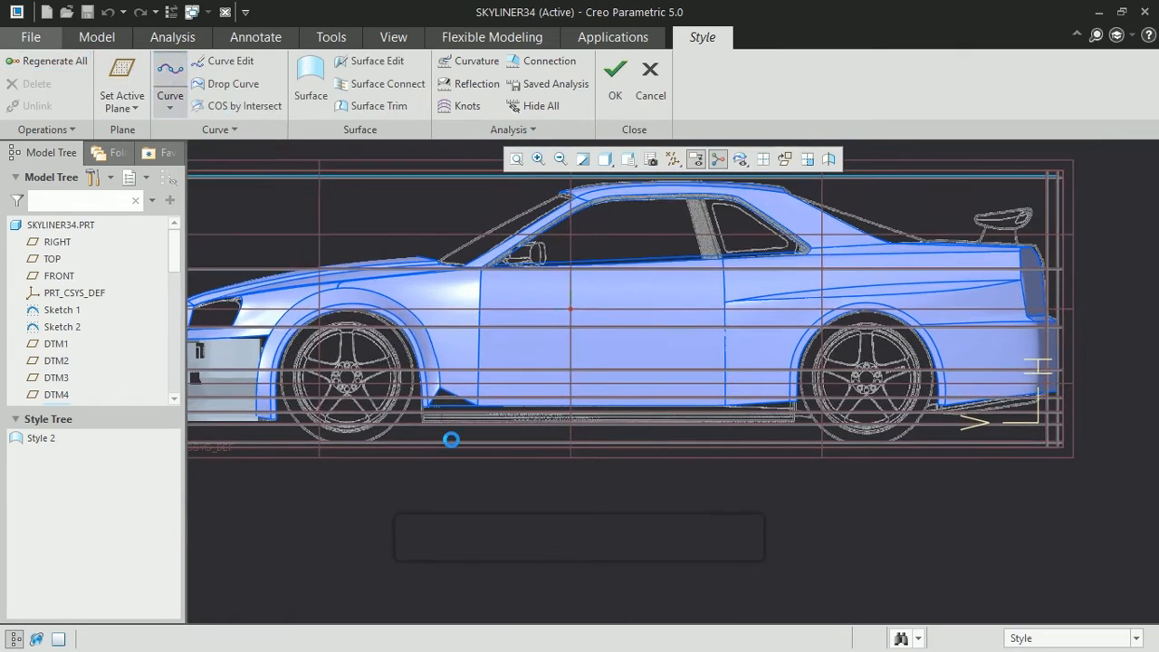
{"action": "middle_click", "coordinate": [790, 435]}
{"action": "middle_click_drag", "start_coordinate": [817, 453], "coordinate": [469, 467]}
{"action": "left_click", "coordinate": [265, 85]}
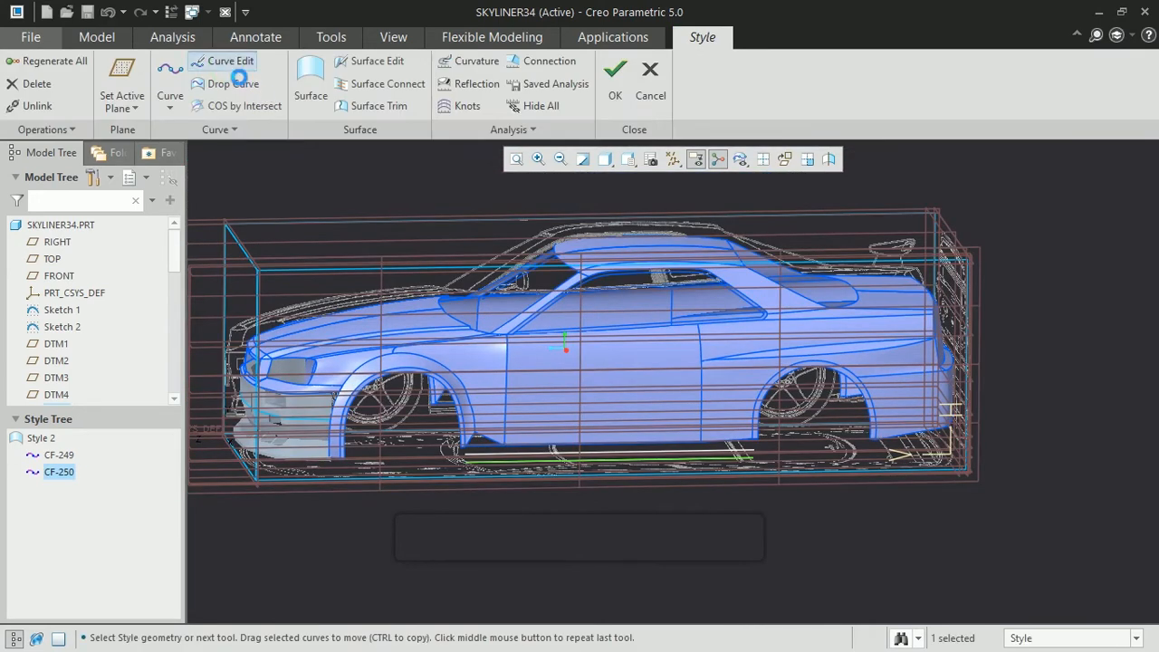
- Edit the upper side-skirt curve in the top view to shift it inward from the active plane
{"action": "left_click", "coordinate": [229, 61]}
{"action": "left_click", "coordinate": [628, 158]}
{"action": "left_click", "coordinate": [717, 358]}
{"action": "left_click", "coordinate": [517, 160]}
{"action": "left_click", "coordinate": [710, 293]}
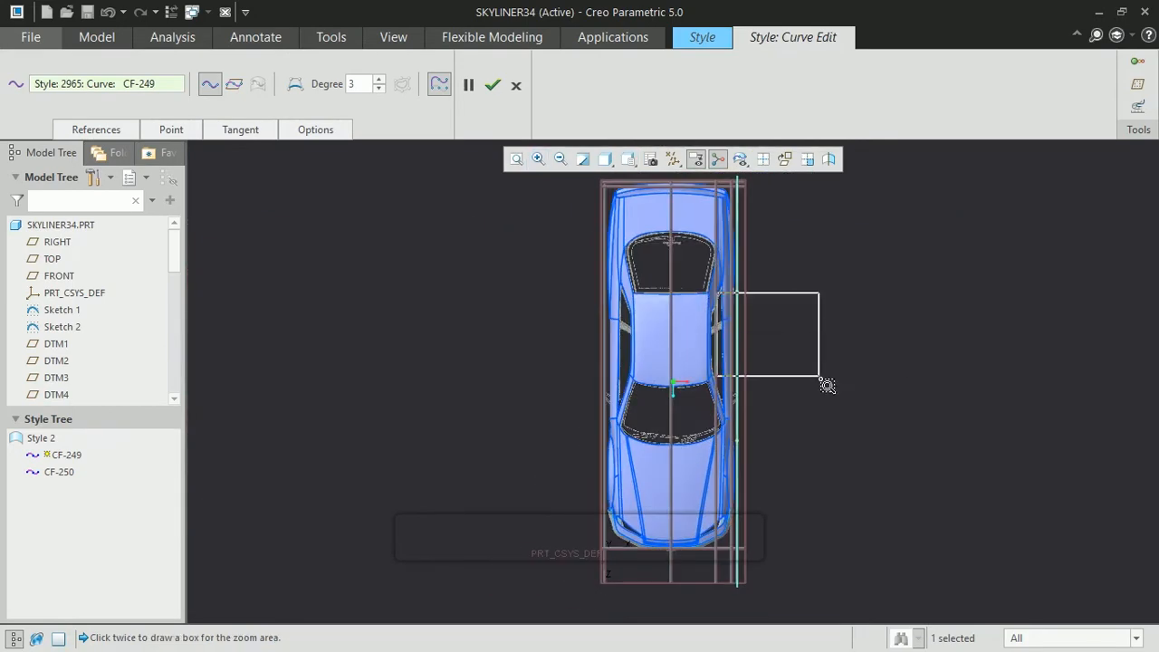
{"action": "left_click", "coordinate": [828, 386]}
{"action": "left_click", "coordinate": [559, 160]}
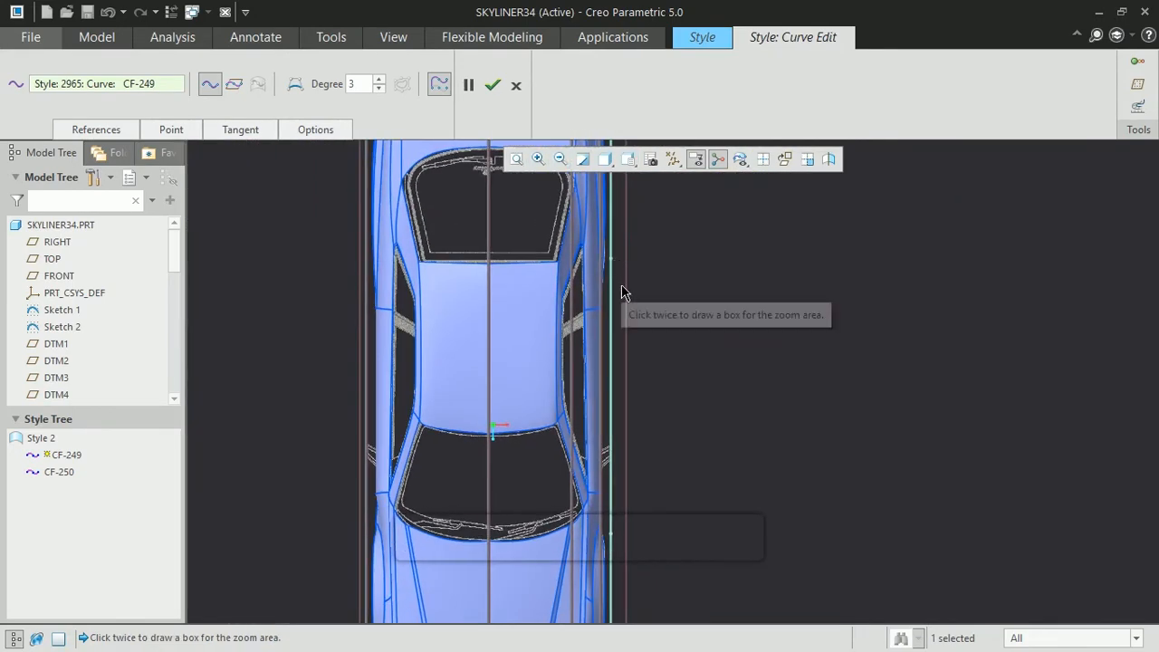
{"action": "left_click", "coordinate": [493, 84]}
- Draw short curves at both ends of the side skirt, joining its lengthwise curves to each other and to the body's lower edge
{"action": "left_click", "coordinate": [170, 77]}
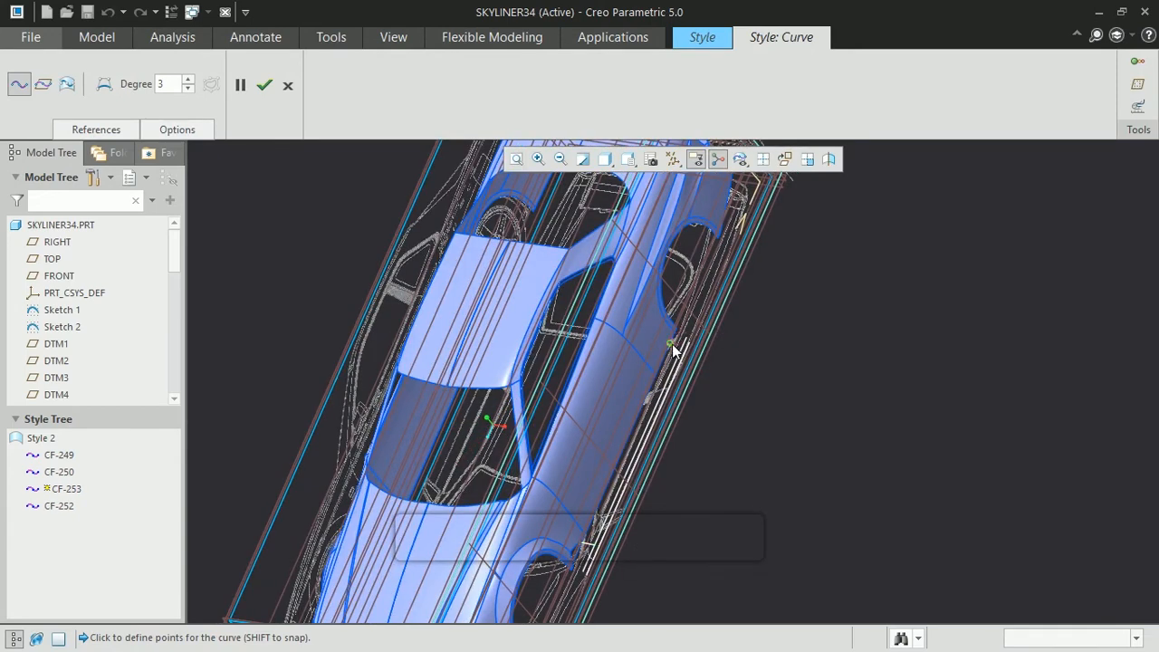
{"action": "middle_click", "coordinate": [723, 370]}
{"action": "middle_click_drag", "start_coordinate": [723, 370], "coordinate": [622, 477]}
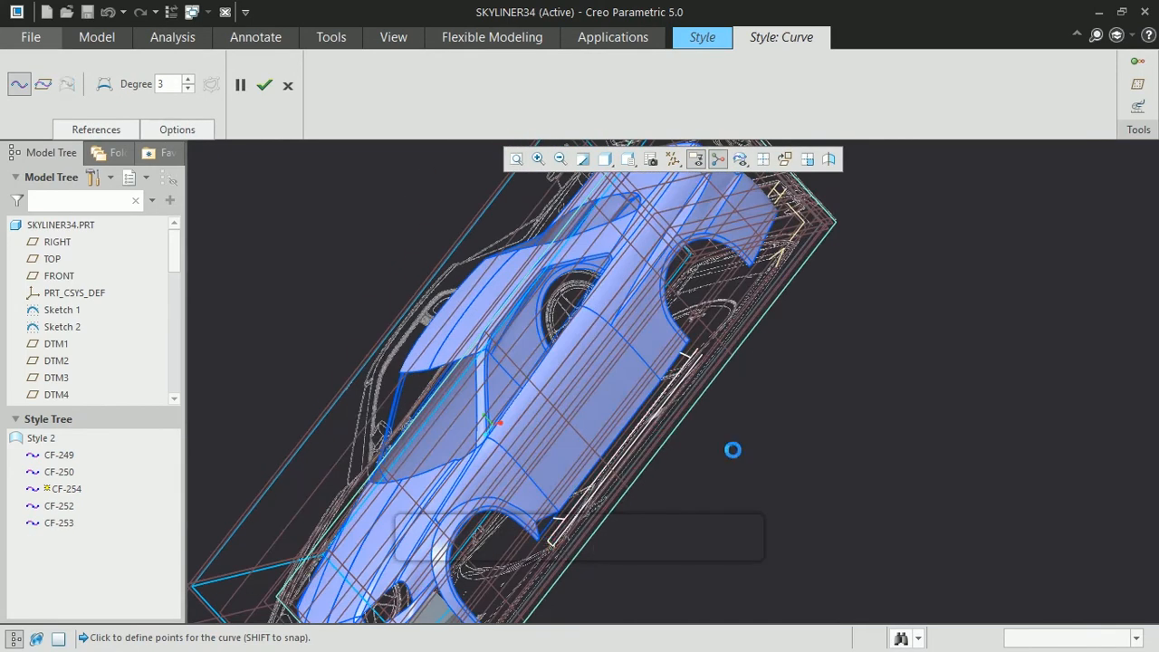
{"action": "left_click", "coordinate": [628, 160]}
{"action": "left_click", "coordinate": [654, 269]}
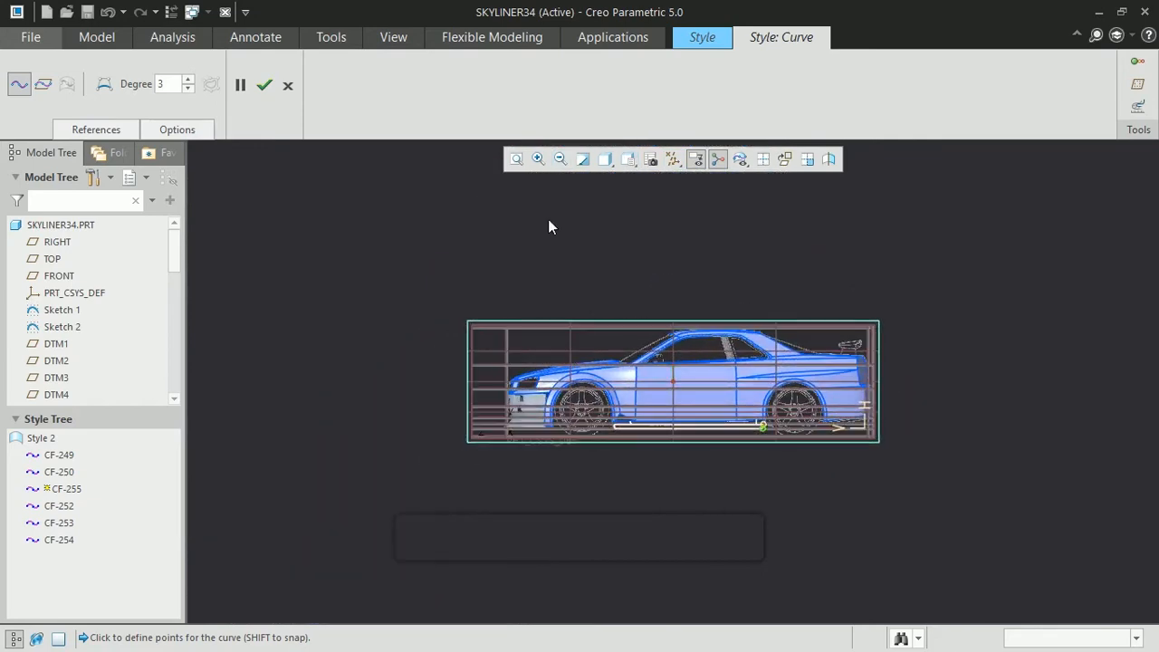
{"action": "left_click", "coordinate": [264, 85]}
- Edit the side skirt's front connecting curve so its upper end meets the body's corner behind the front wheel arch
{"action": "left_click", "coordinate": [538, 160]}
{"action": "left_click", "coordinate": [587, 388]}
{"action": "left_click", "coordinate": [687, 462]}
{"action": "left_click", "coordinate": [225, 62]}
{"action": "left_click", "coordinate": [632, 362]}
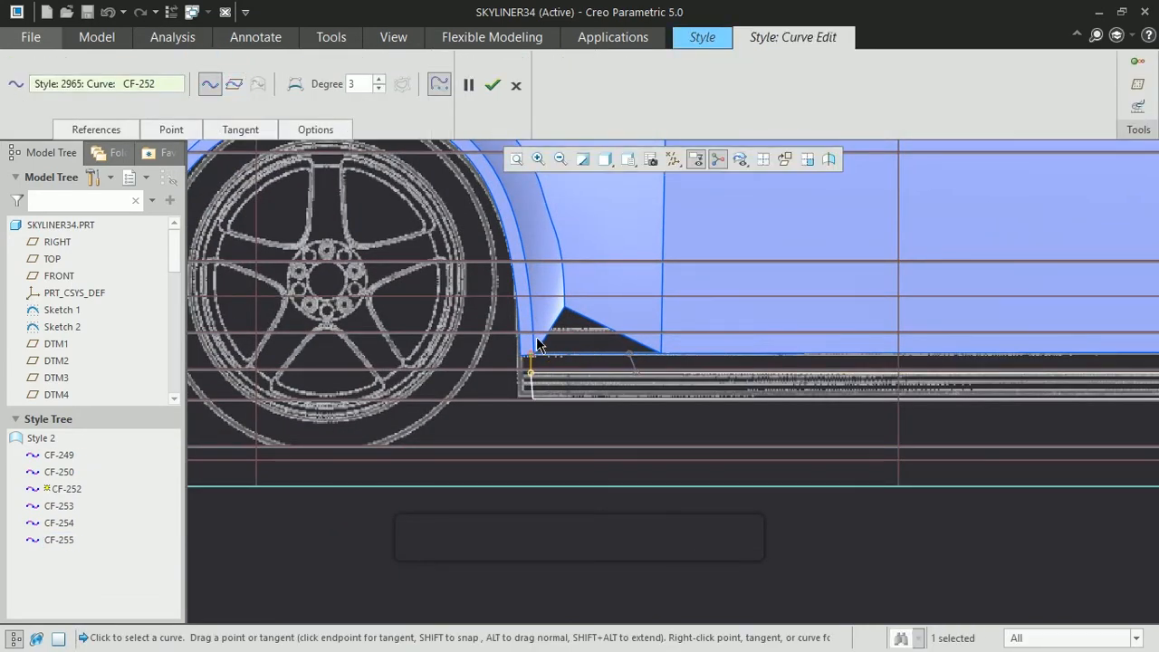
- Edit the side skirt's rear connecting curve to meet the body's corner ahead of the rear wheel arch, and extend the lower curve to match
{"action": "left_click", "coordinate": [560, 159]}
{"action": "left_click", "coordinate": [539, 160]}
{"action": "left_click", "coordinate": [1114, 405]}
{"action": "left_click", "coordinate": [1001, 343]}
{"action": "left_click", "coordinate": [555, 389]}
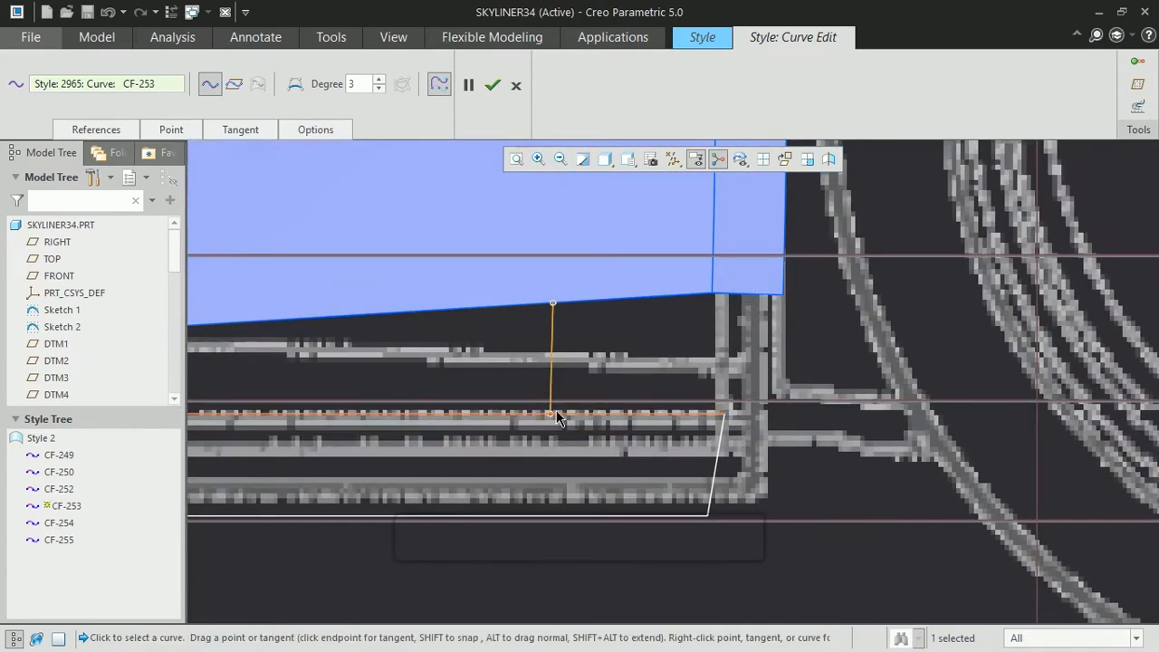
{"action": "left_click", "coordinate": [716, 518]}
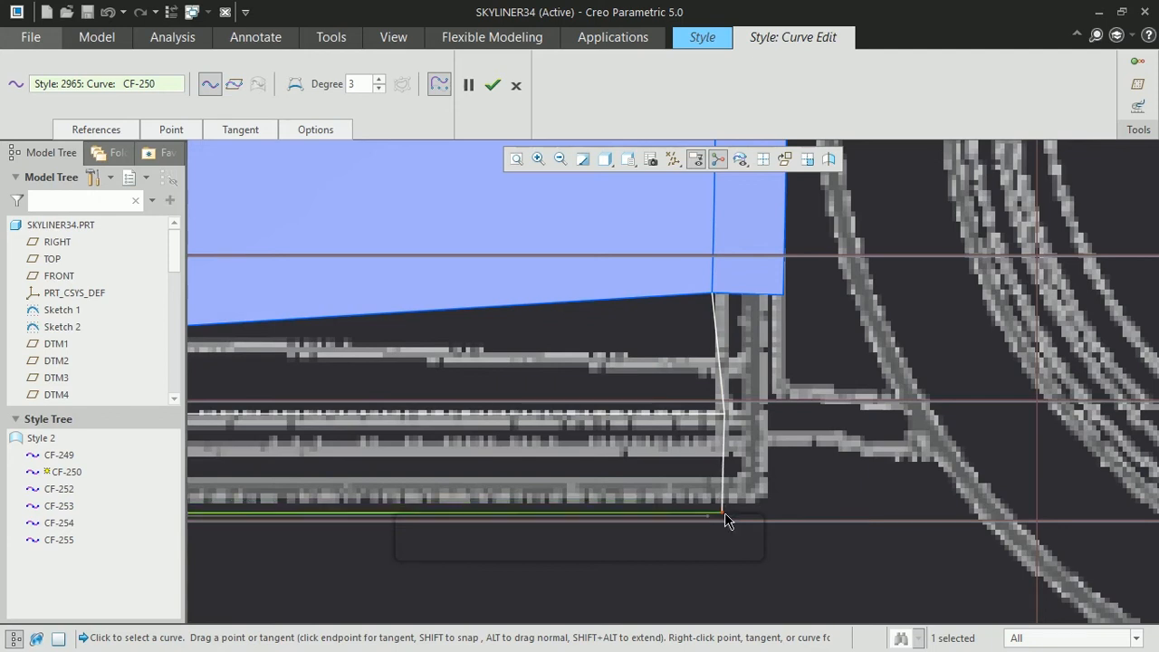
{"action": "left_click", "coordinate": [487, 82]}
- Create a side-skirt surface from four chains: the body's lower edge, the upper side-skirt curve and the connecting curves at both ends
{"action": "middle_click_drag", "start_coordinate": [549, 453], "coordinate": [602, 453]}
{"action": "left_click", "coordinate": [320, 87]}
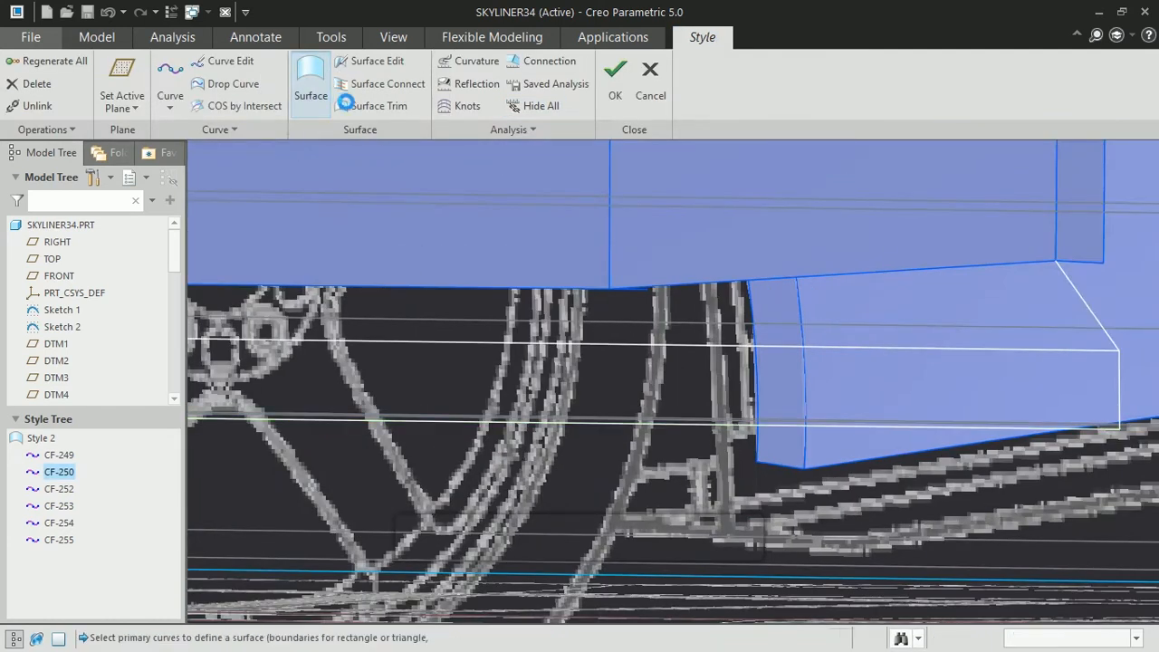
{"action": "left_click", "coordinate": [540, 290], "text": "ctrl"}
{"action": "right_click", "coordinate": [94, 84]}
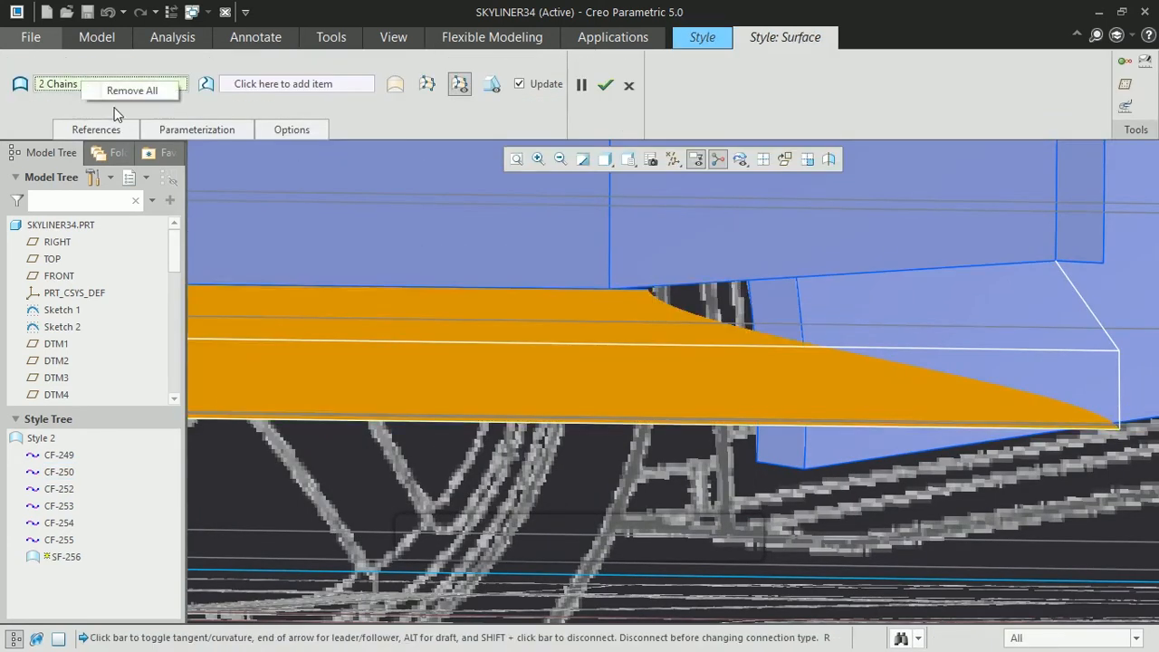
{"action": "left_click", "coordinate": [127, 91]}
{"action": "left_click", "coordinate": [490, 288]}
{"action": "left_click", "coordinate": [766, 277], "text": "ctrl"}
{"action": "left_click", "coordinate": [1082, 308], "text": "ctrl"}
{"action": "left_click", "coordinate": [991, 349], "text": "ctrl"}
{"action": "left_click", "coordinate": [517, 159]}
{"action": "left_click", "coordinate": [538, 160]}
{"action": "left_click", "coordinate": [671, 447]}
{"action": "left_click", "coordinate": [644, 384]}
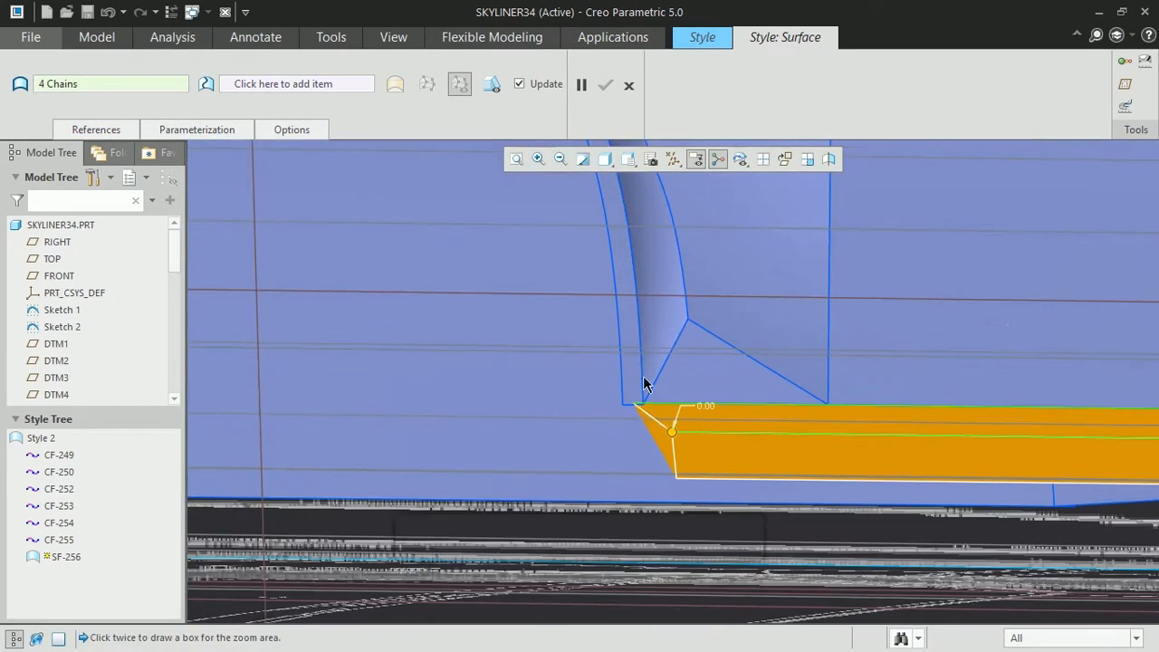
{"action": "left_click", "coordinate": [606, 84]}
- Create the outer side-skirt surface from the upper and lower lengthwise curves and the short curves at both ends
{"action": "left_click", "coordinate": [312, 86]}
{"action": "left_click", "coordinate": [694, 479]}
{"action": "left_click", "coordinate": [675, 453], "text": "ctrl"}
{"action": "left_click", "coordinate": [712, 433], "text": "ctrl"}
{"action": "left_click", "coordinate": [560, 159]}
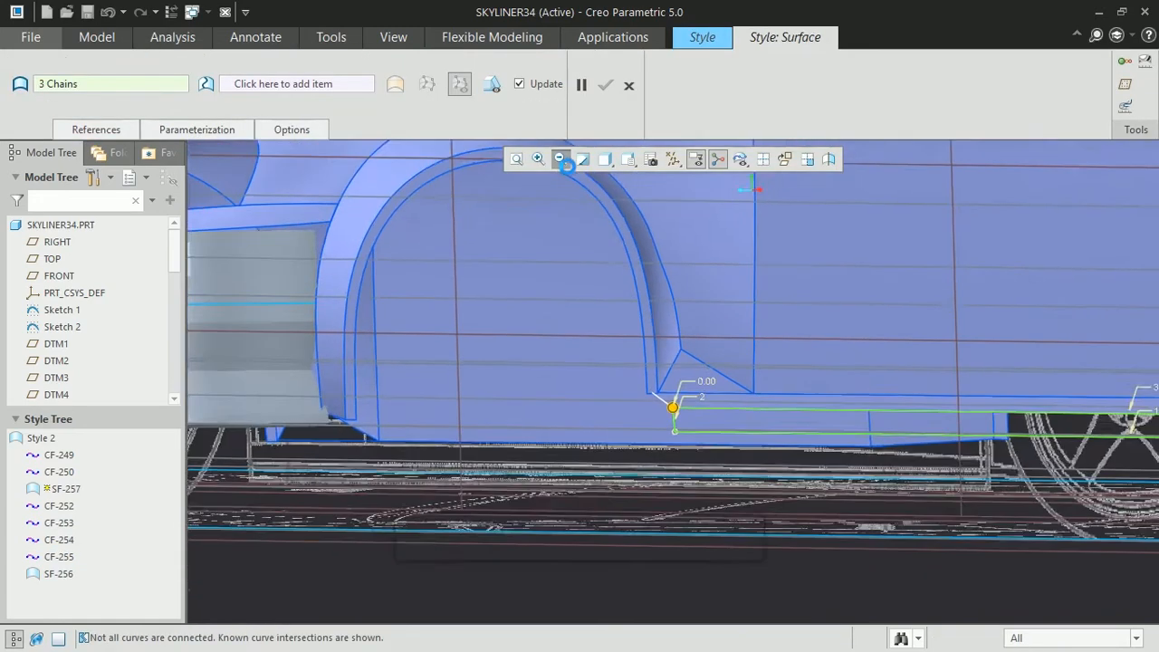
{"action": "scroll", "coordinate": [692, 381], "scroll_direction": "up", "scroll_amount": 5}
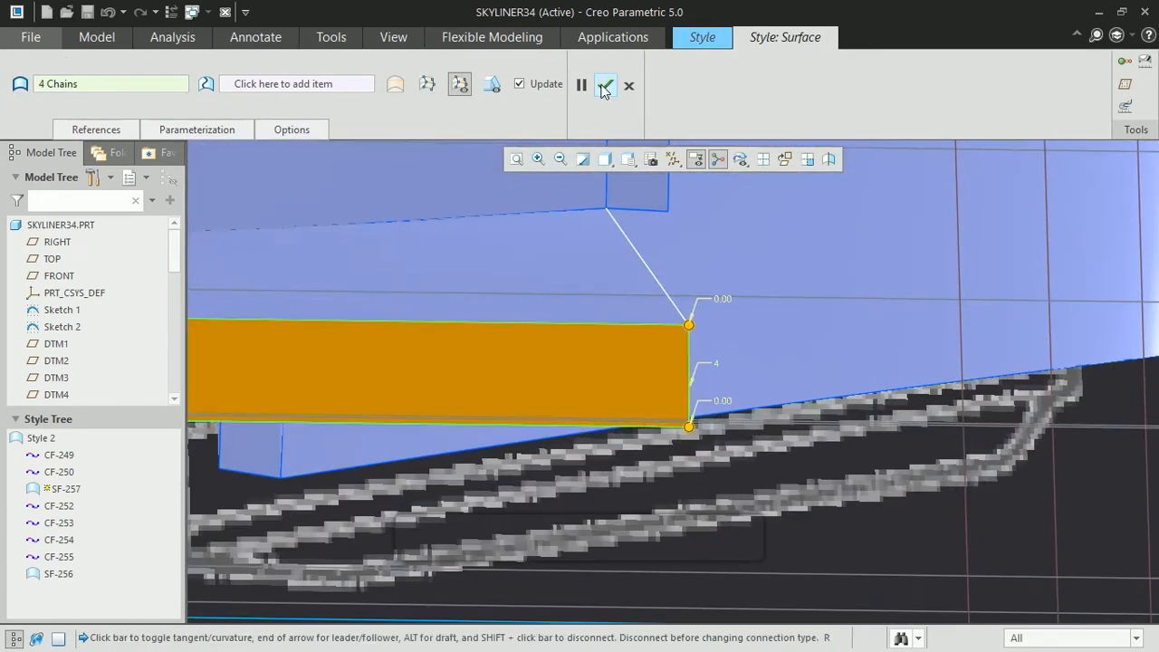
{"action": "left_click", "coordinate": [605, 84]}
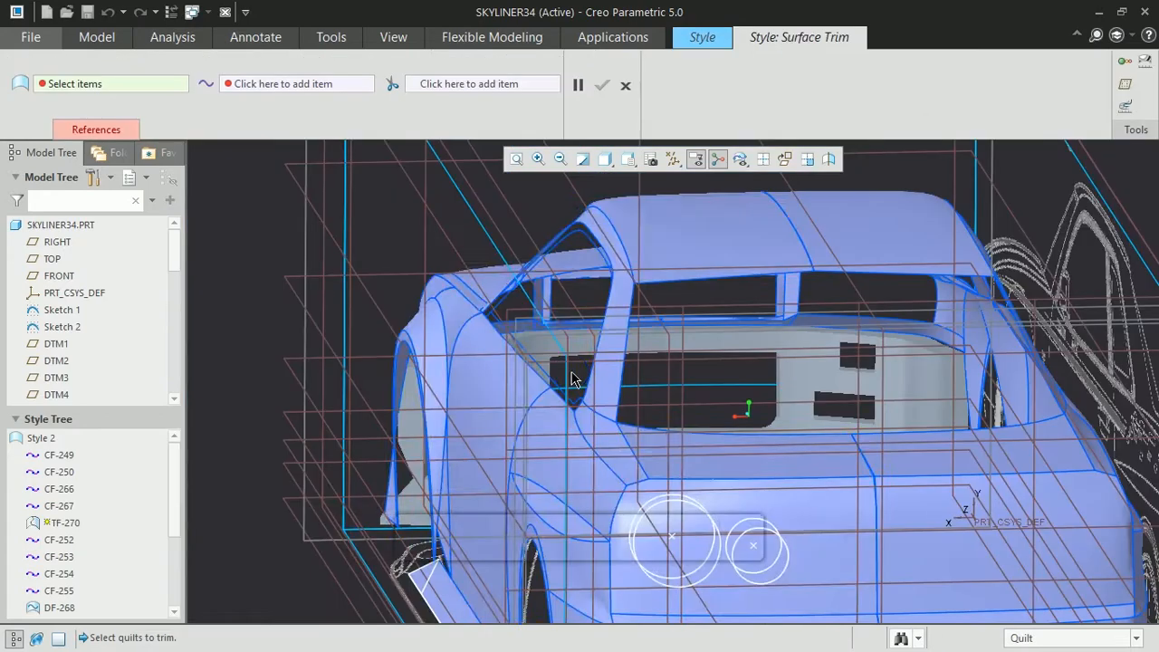
- Trim the rear body quilt with the larger dropped tail-light circle, deleting the surface portion inside it
{"action": "left_click", "coordinate": [720, 561]}
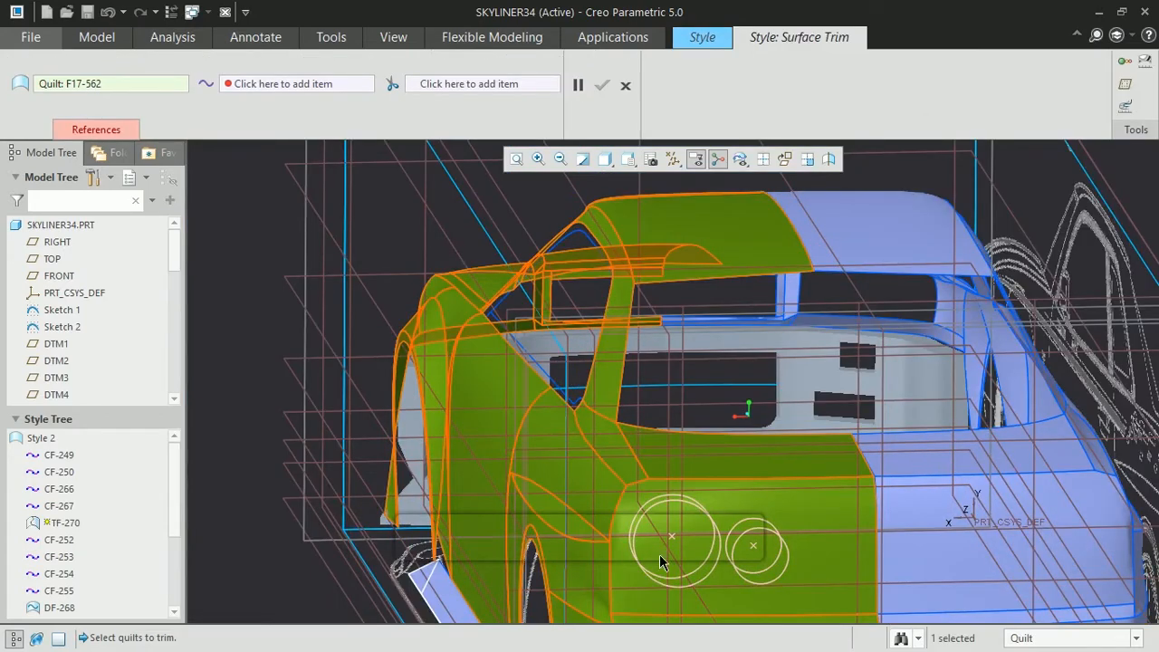
{"action": "left_click", "coordinate": [717, 545]}
{"action": "left_click", "coordinate": [734, 555], "text": "ctrl"}
{"action": "left_click", "coordinate": [749, 552], "text": "ctrl"}
{"action": "left_click", "coordinate": [673, 547], "text": "ctrl"}
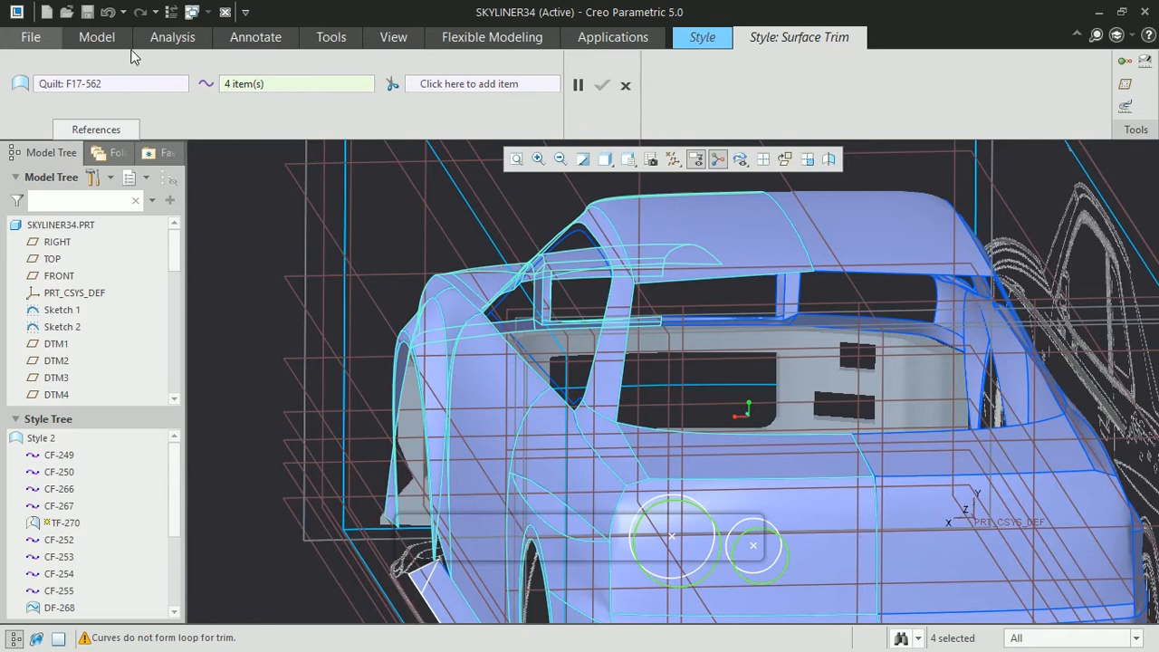
{"action": "left_click", "coordinate": [417, 223]}
{"action": "left_click", "coordinate": [663, 511]}
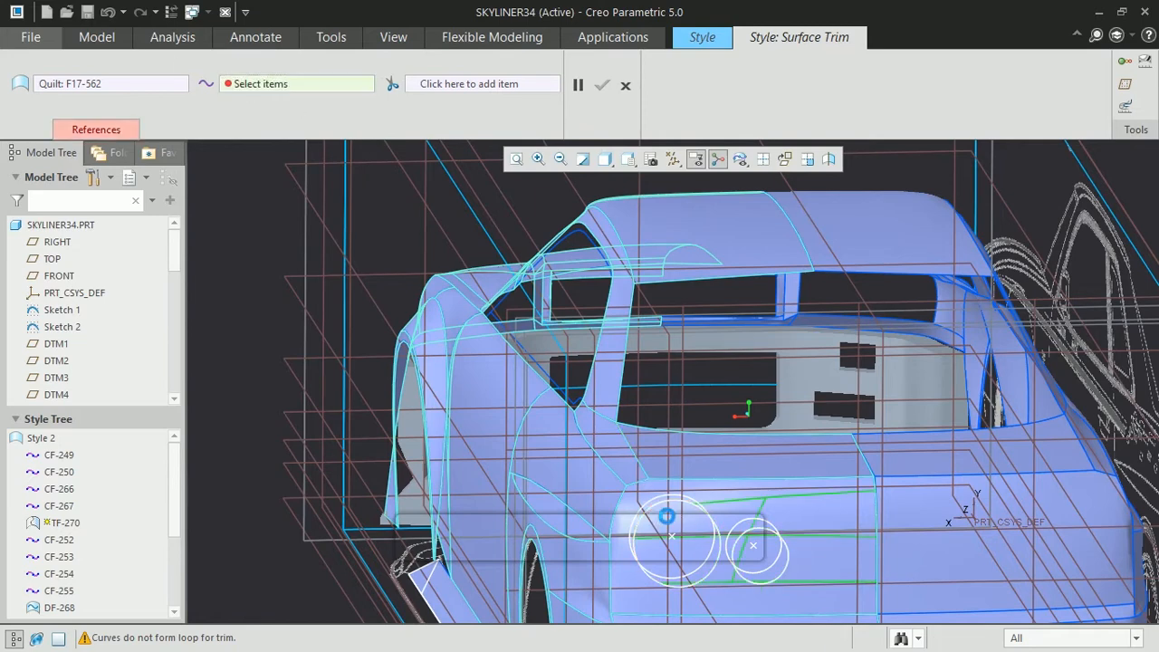
{"action": "left_click", "coordinate": [725, 546], "text": "ctrl"}
{"action": "middle_click", "coordinate": [703, 548]}
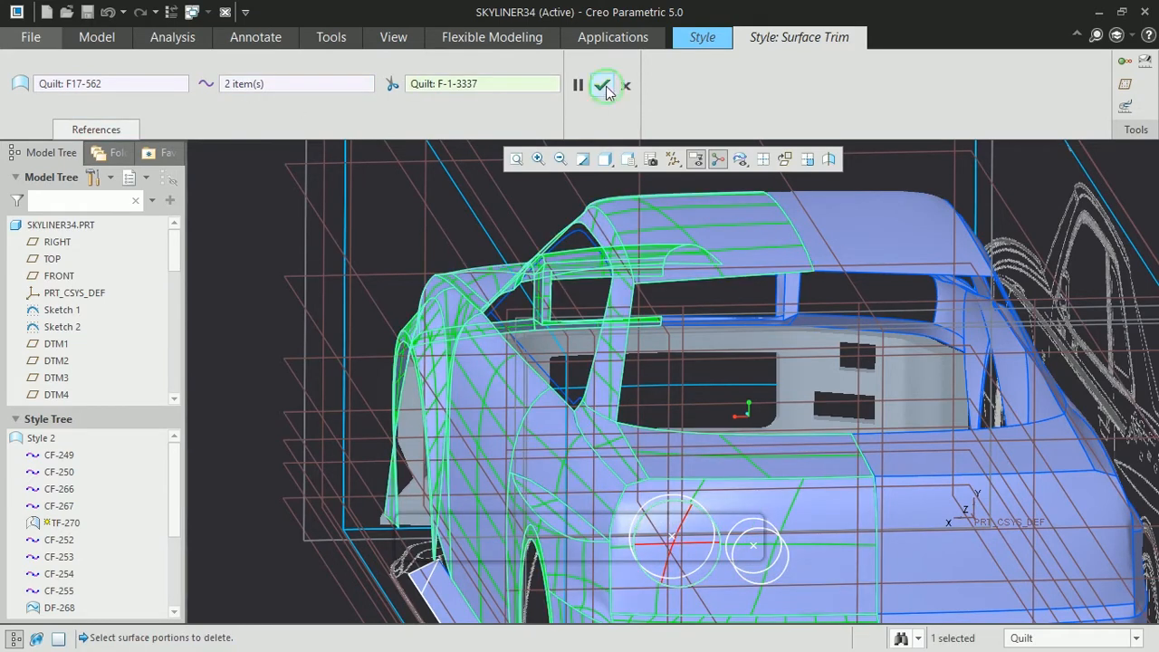
{"action": "left_click", "coordinate": [603, 85]}
- Trim the rear body quilt with the smaller dropped tail-light circle, deleting the surface portion inside it
{"action": "left_click", "coordinate": [368, 111]}
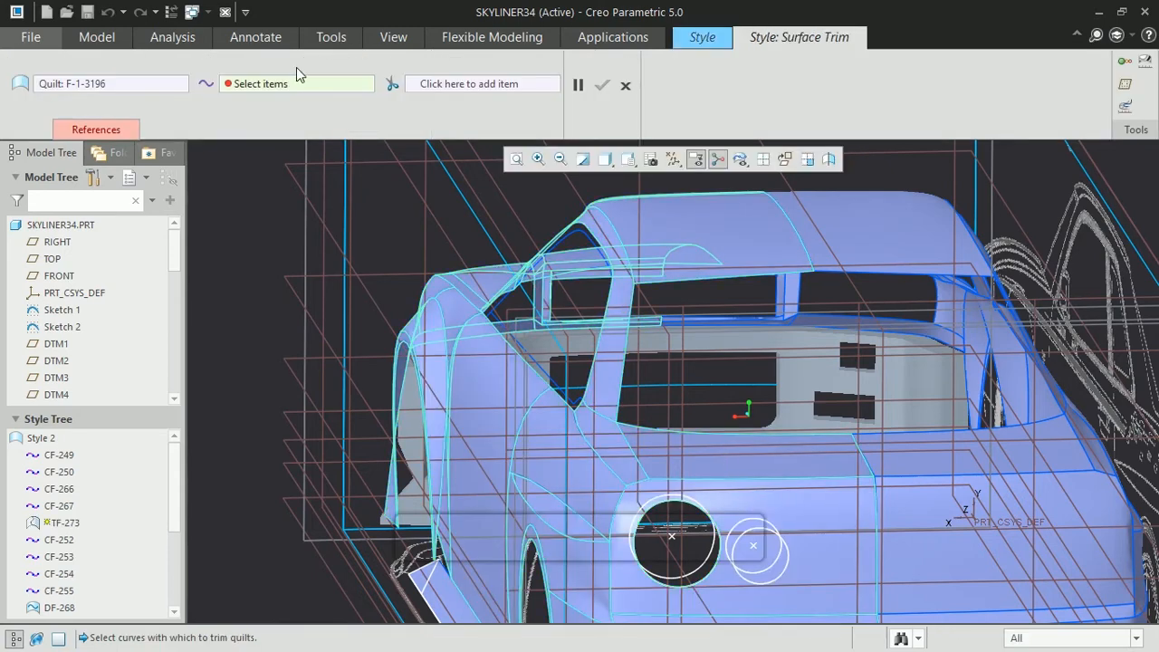
{"action": "left_click", "coordinate": [784, 570]}
{"action": "left_click", "coordinate": [734, 553], "text": "ctrl"}
{"action": "middle_click", "coordinate": [753, 514]}
{"action": "left_click", "coordinate": [760, 558]}
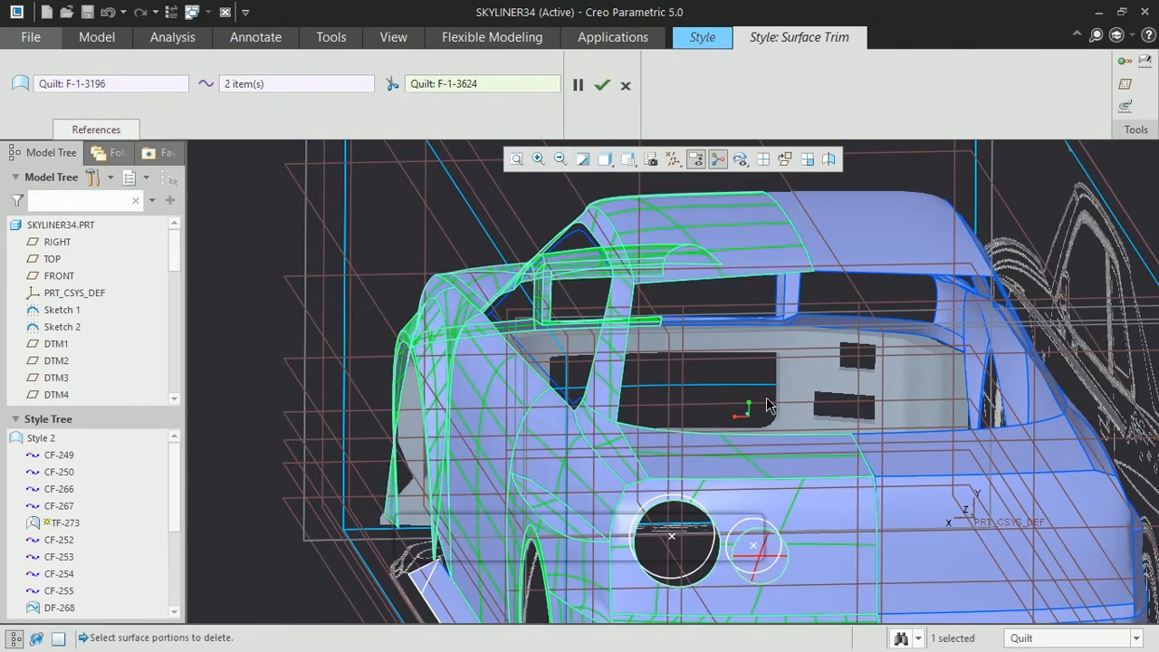
{"action": "left_click", "coordinate": [606, 86]}
- Mirror the larger dropped tail-light curve to the other half of the car's rear end
{"action": "middle_click_drag", "start_coordinate": [816, 490], "coordinate": [836, 348]}
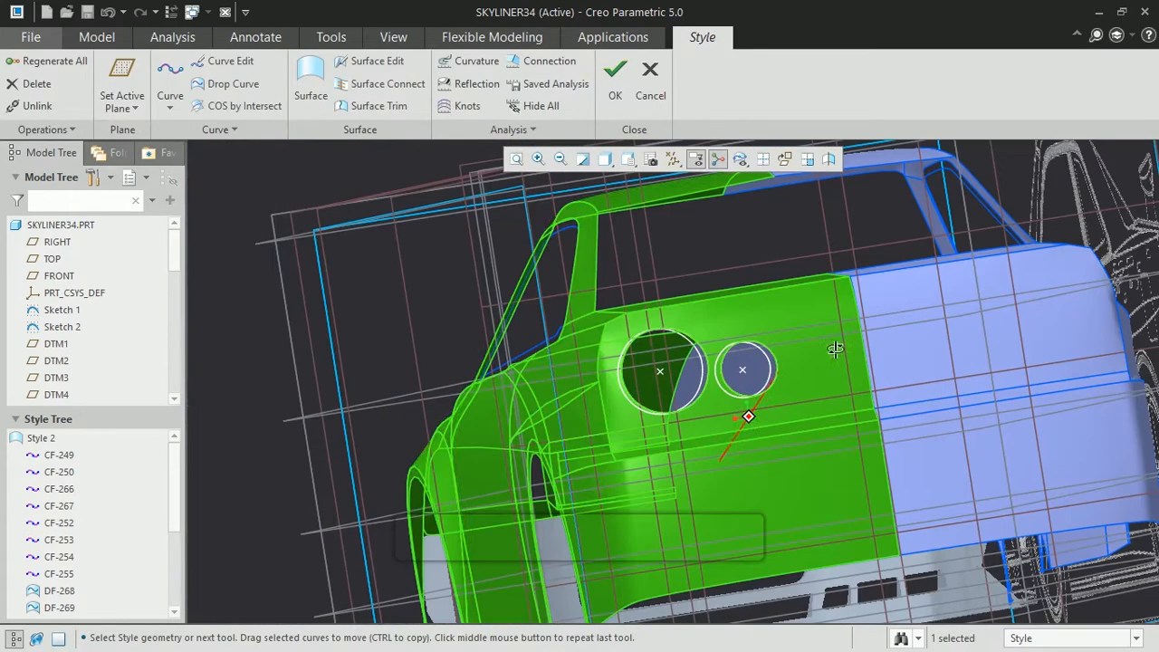
{"action": "scroll", "coordinate": [59, 589], "scroll_direction": "down", "scroll_amount": 3}
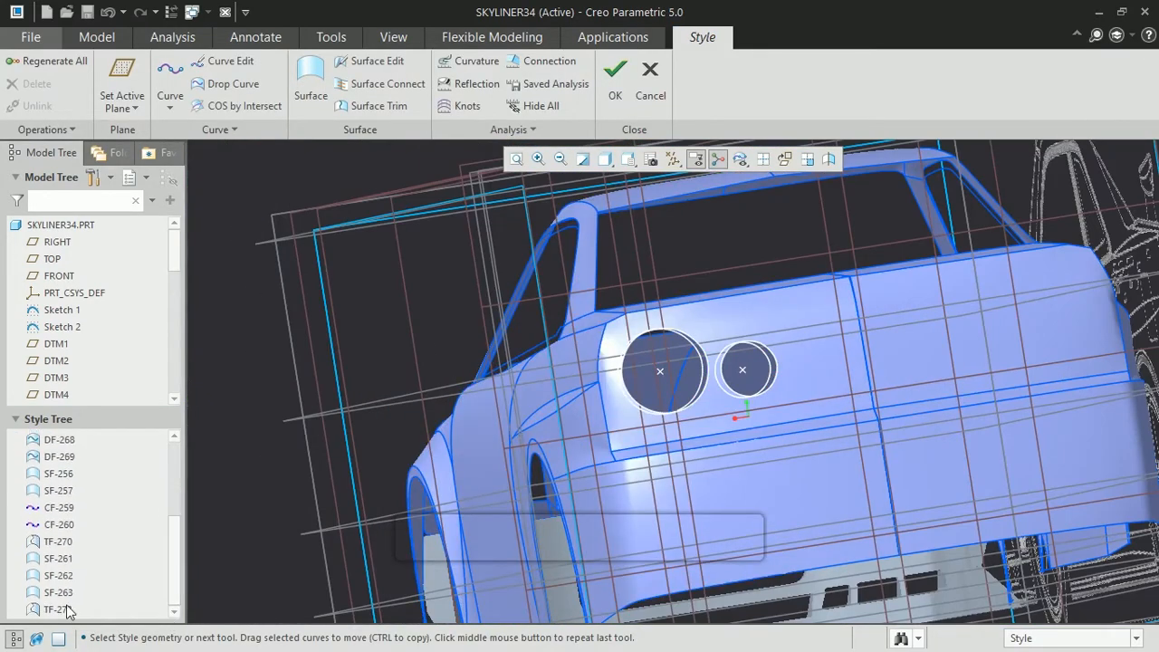
{"action": "left_click", "coordinate": [57, 610]}
{"action": "left_click", "coordinate": [220, 130]}
{"action": "left_click", "coordinate": [193, 206]}
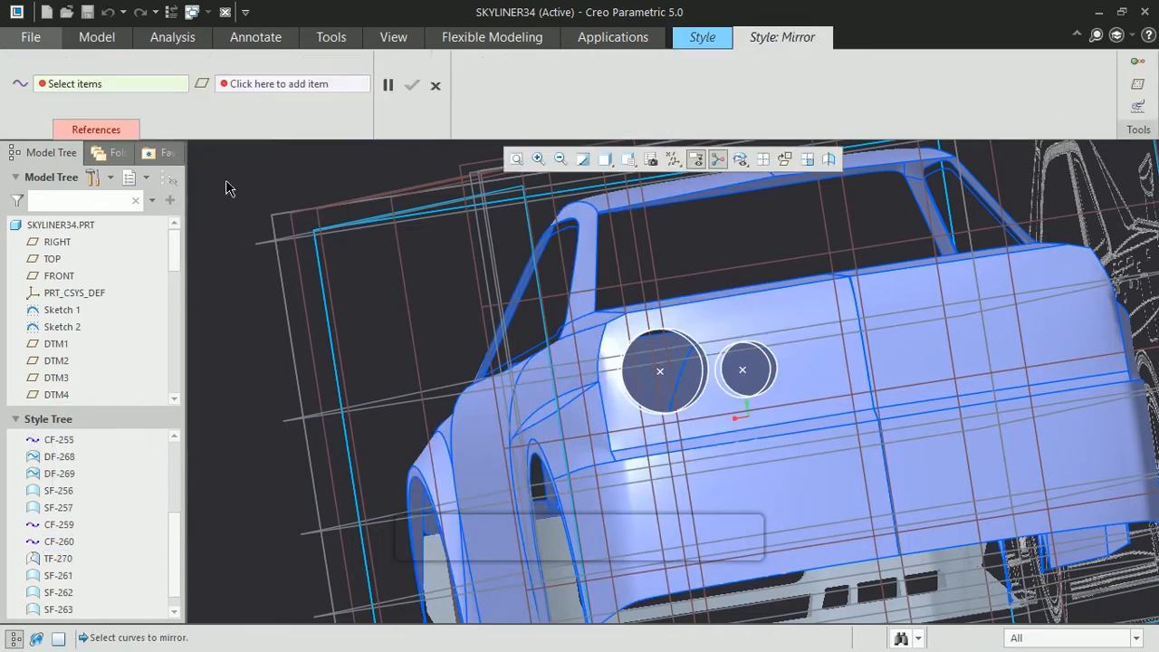
{"action": "left_click", "coordinate": [58, 559]}
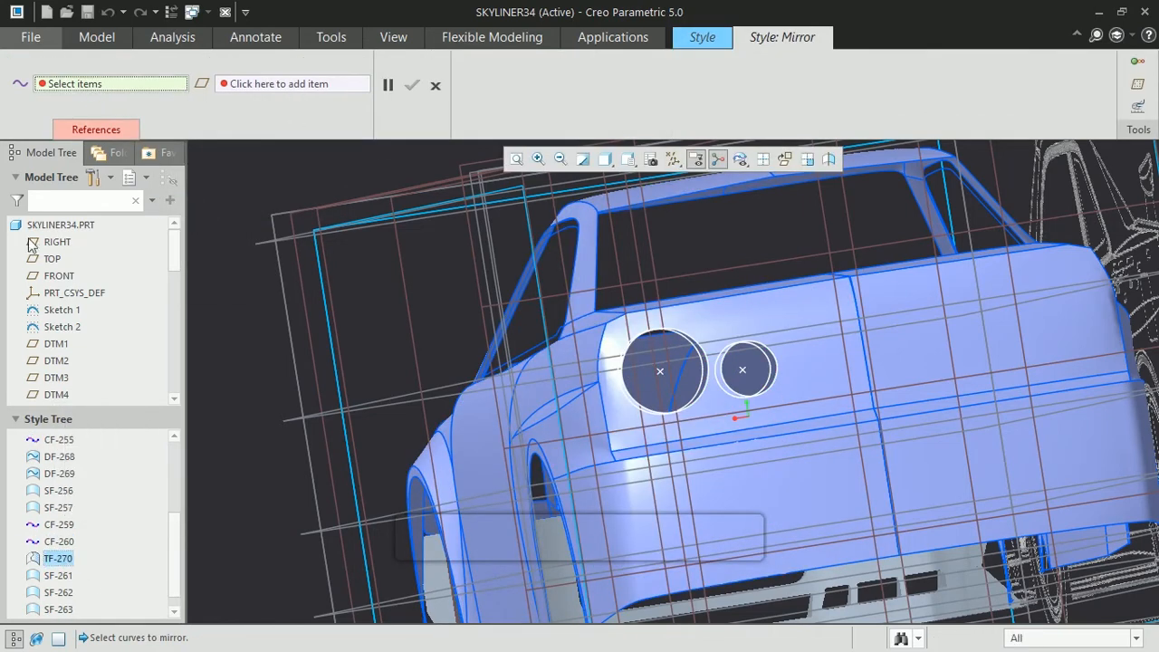
{"action": "middle_click_drag", "start_coordinate": [658, 371], "coordinate": [509, 526]}
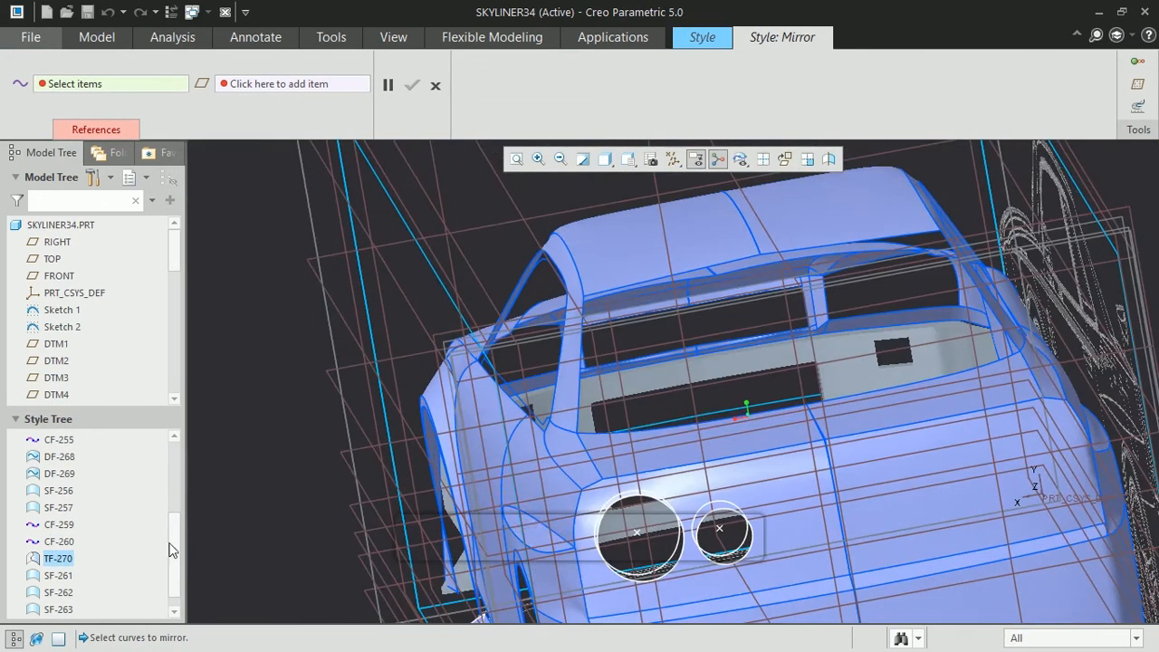
{"action": "scroll", "coordinate": [172, 550], "scroll_direction": "down", "scroll_amount": 1}
{"action": "middle_click_drag", "start_coordinate": [634, 526], "coordinate": [508, 299]}
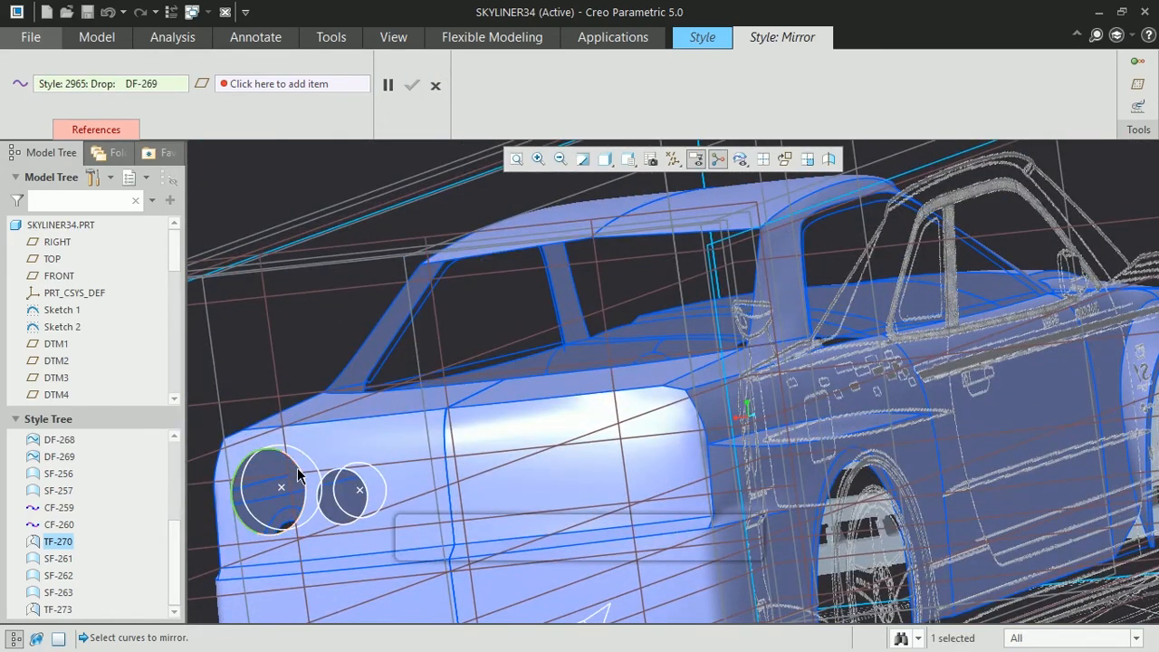
{"action": "left_click", "coordinate": [412, 85]}
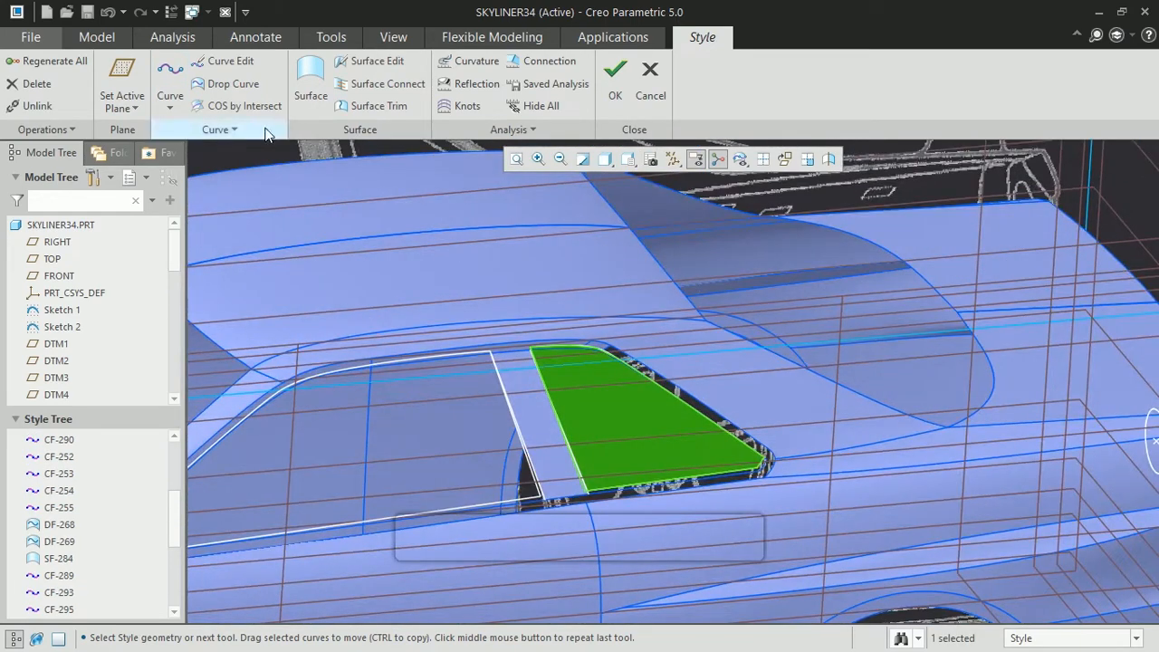
- Create the door window's glass surface from its closed outline curves
{"action": "left_click", "coordinate": [311, 86]}
{"action": "left_click", "coordinate": [442, 360]}
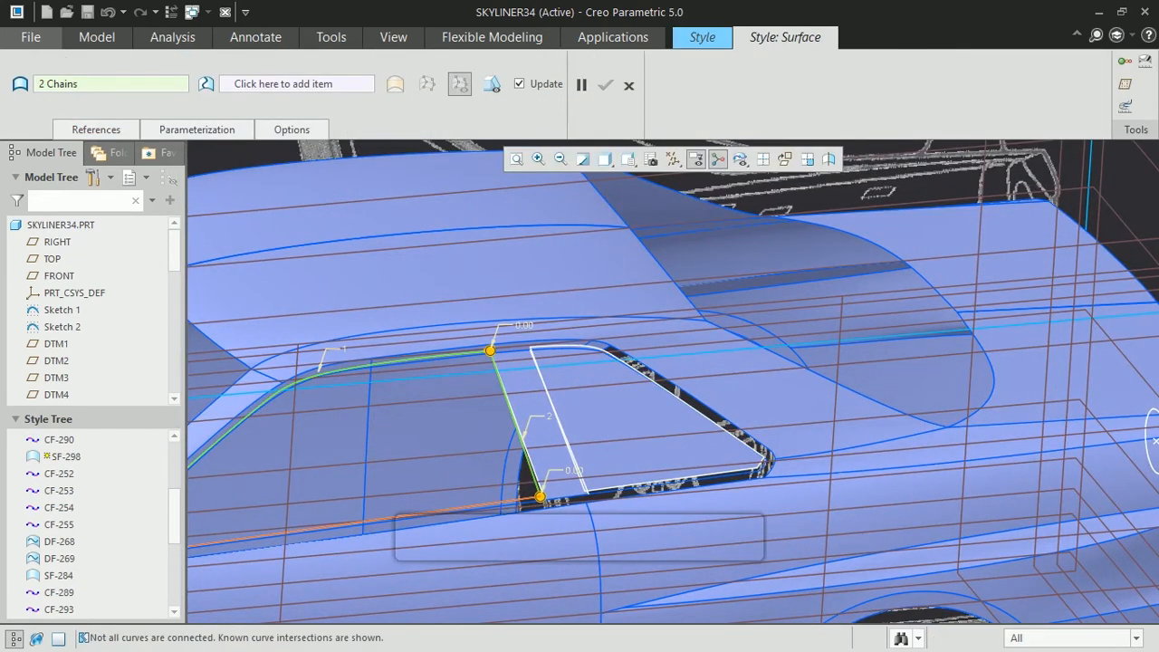
{"action": "left_click", "coordinate": [604, 85]}
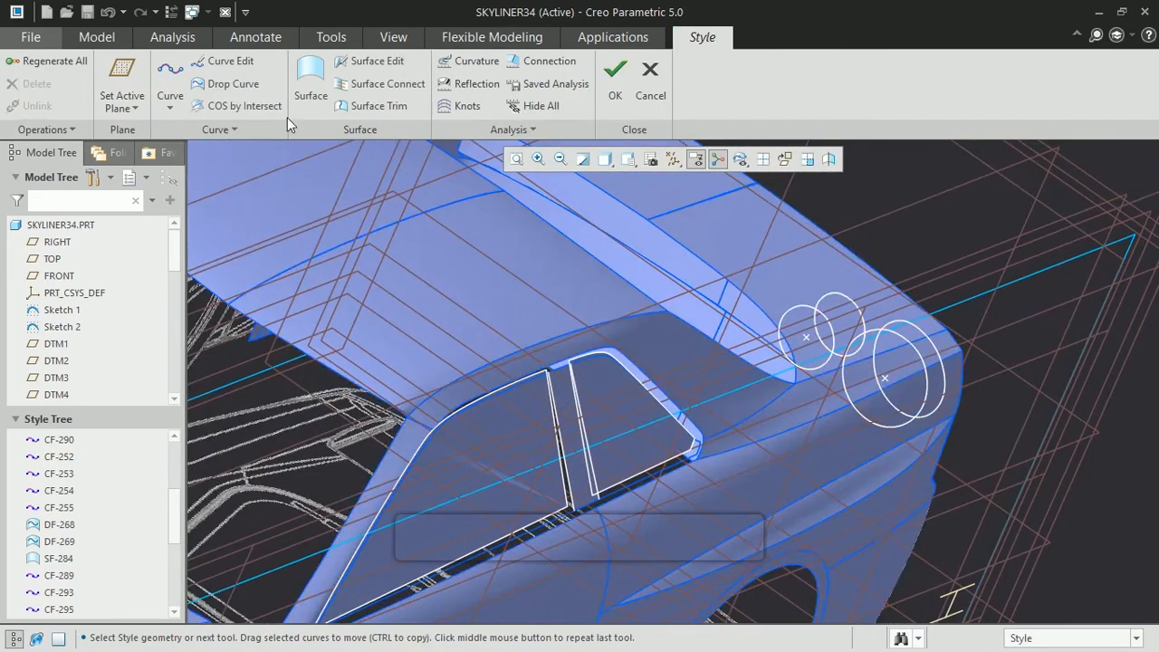
- Draw short curves joining the upper corners of the door glass and quarter glass beside the pillar to the body's window openings
{"action": "left_click", "coordinate": [170, 76]}
{"action": "middle_click", "coordinate": [534, 360], "text": "ctrl"}
{"action": "left_click", "coordinate": [558, 381]}
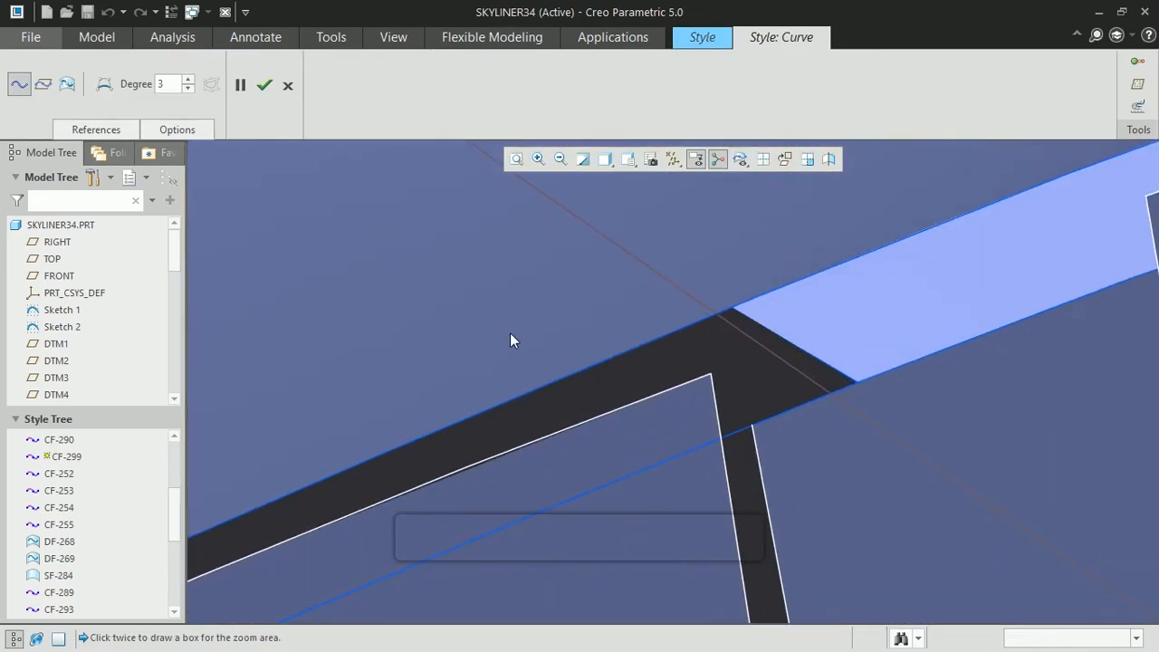
{"action": "middle_click_drag", "start_coordinate": [763, 528], "coordinate": [775, 532]}
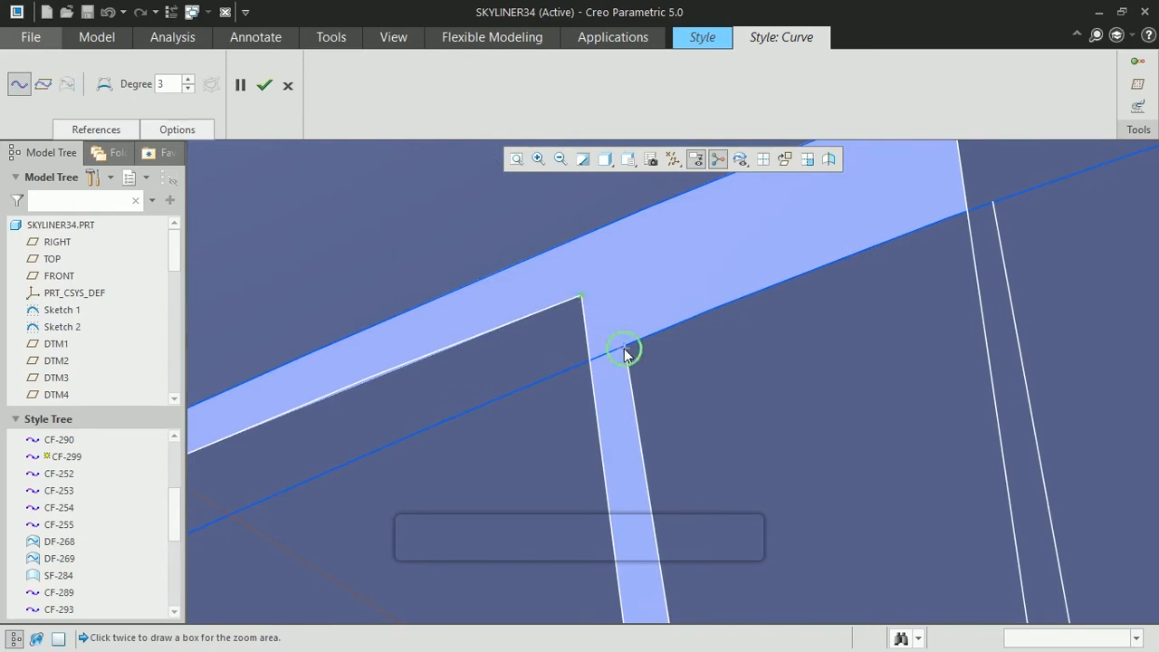
{"action": "scroll", "coordinate": [600, 176], "scroll_direction": "up", "scroll_amount": 3}
{"action": "middle_click_drag", "start_coordinate": [600, 184], "coordinate": [634, 240]}
{"action": "left_click", "coordinate": [731, 235], "text": "shift"}
{"action": "left_click", "coordinate": [752, 268], "text": "shift"}
{"action": "middle_click", "coordinate": [784, 297]}
- Draw a short curve joining the door glass's lower rear corner to the end of the pillar edge
{"action": "left_click", "coordinate": [560, 159]}
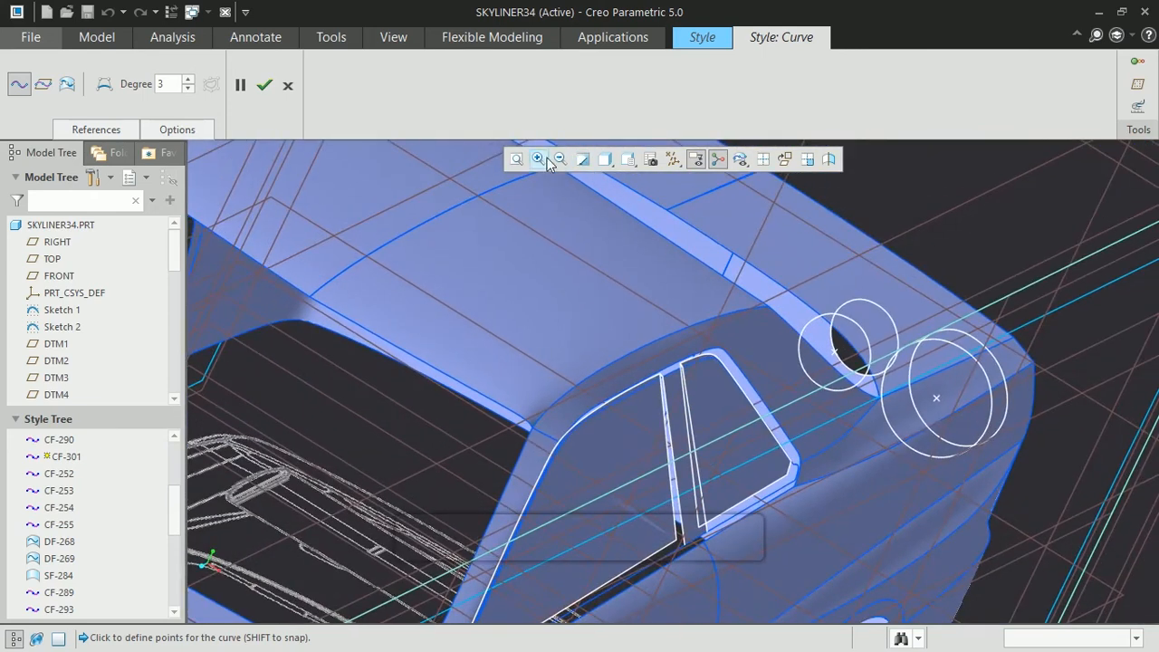
{"action": "left_click", "coordinate": [712, 557]}
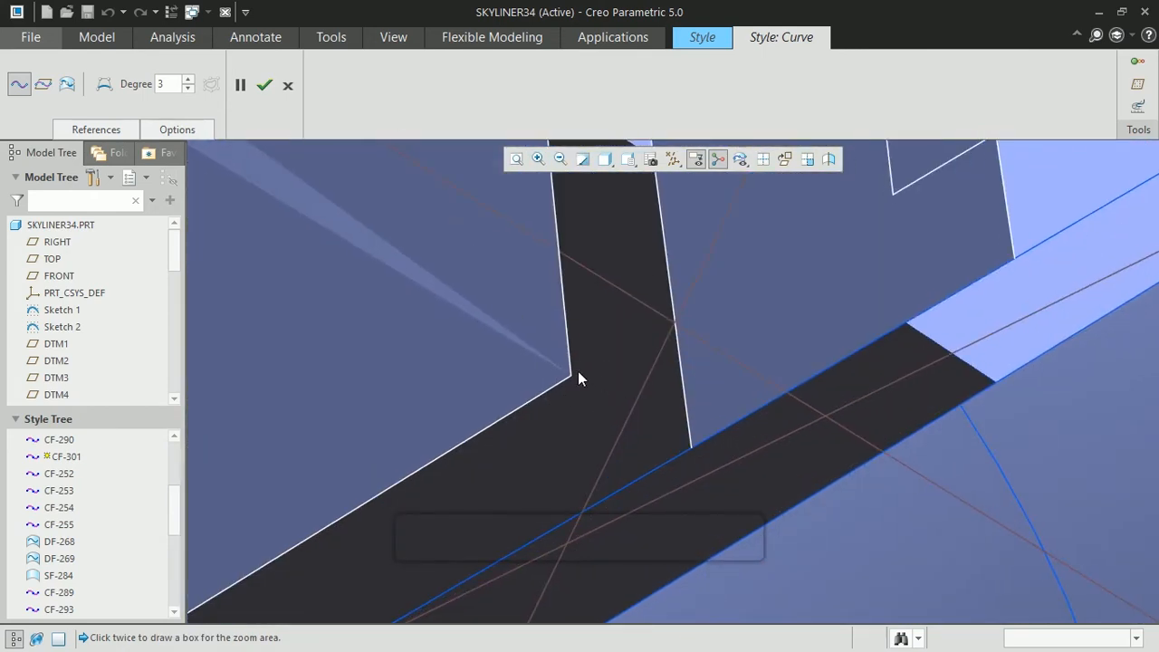
{"action": "left_click", "coordinate": [573, 376], "text": "shift"}
{"action": "left_click", "coordinate": [691, 445], "text": "shift"}
{"action": "middle_click", "coordinate": [689, 438]}
- Draw a short curve joining the quarter glass's lower front corner to the body's window opening
{"action": "left_click", "coordinate": [561, 159]}
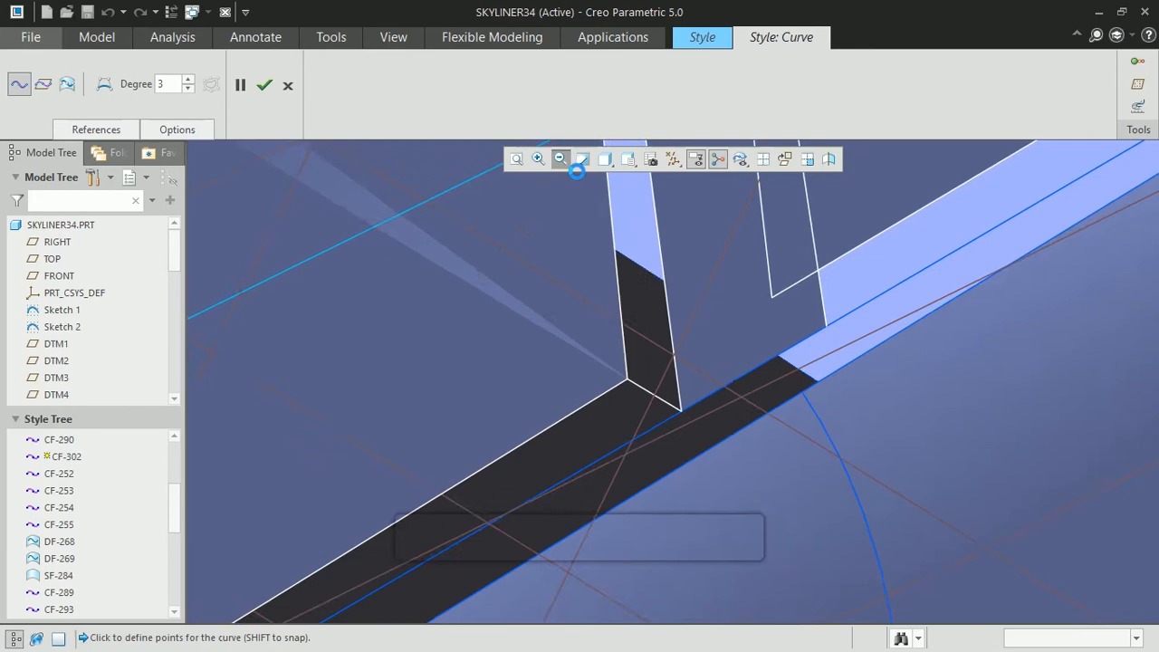
{"action": "left_click", "coordinate": [561, 159]}
{"action": "left_click", "coordinate": [560, 160]}
{"action": "scroll", "coordinate": [706, 321], "scroll_direction": "down", "scroll_amount": 3}
{"action": "middle_click_drag", "start_coordinate": [706, 322], "coordinate": [751, 385]}
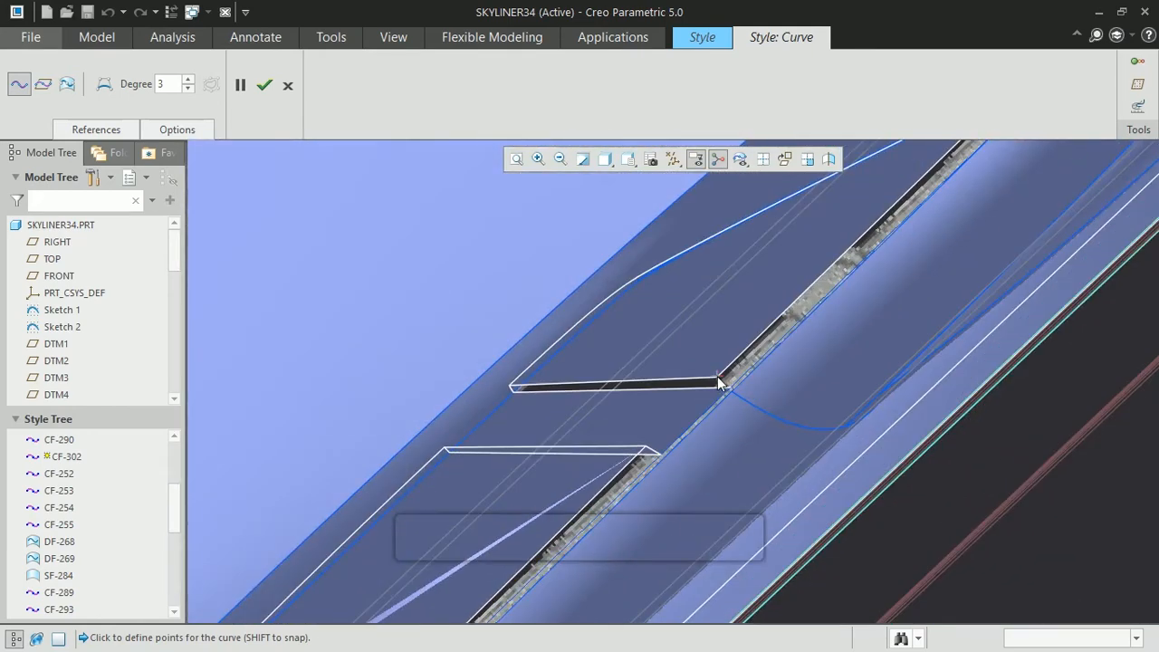
{"action": "left_click", "coordinate": [568, 159]}
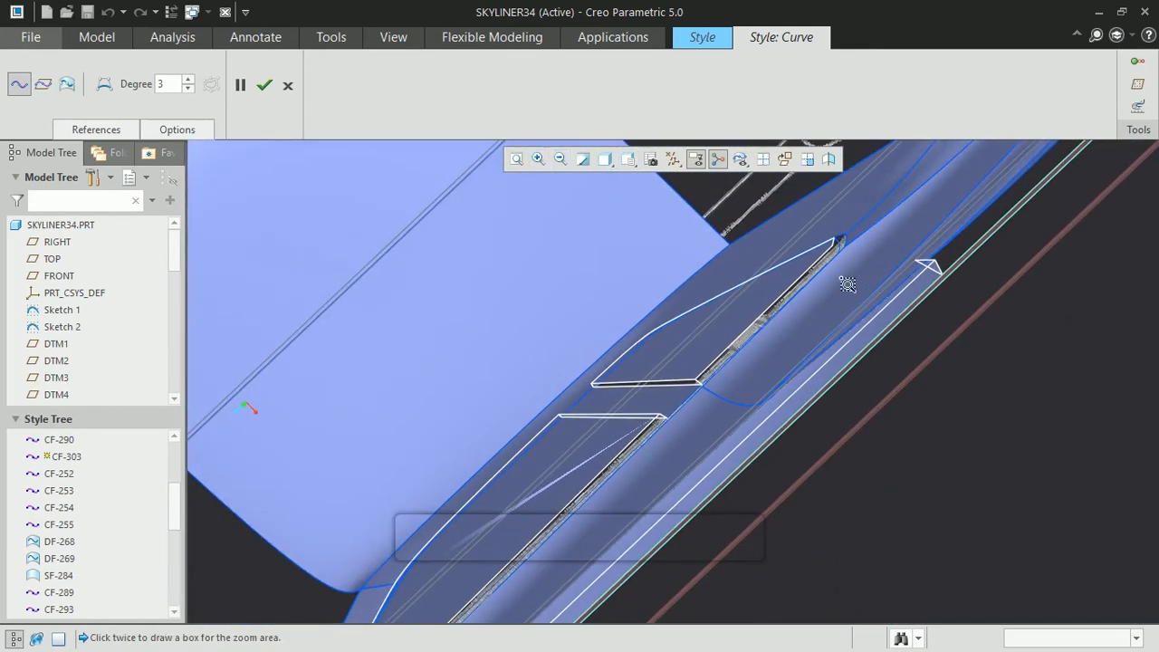
{"action": "left_click", "coordinate": [818, 225]}
{"action": "left_click", "coordinate": [862, 266]}
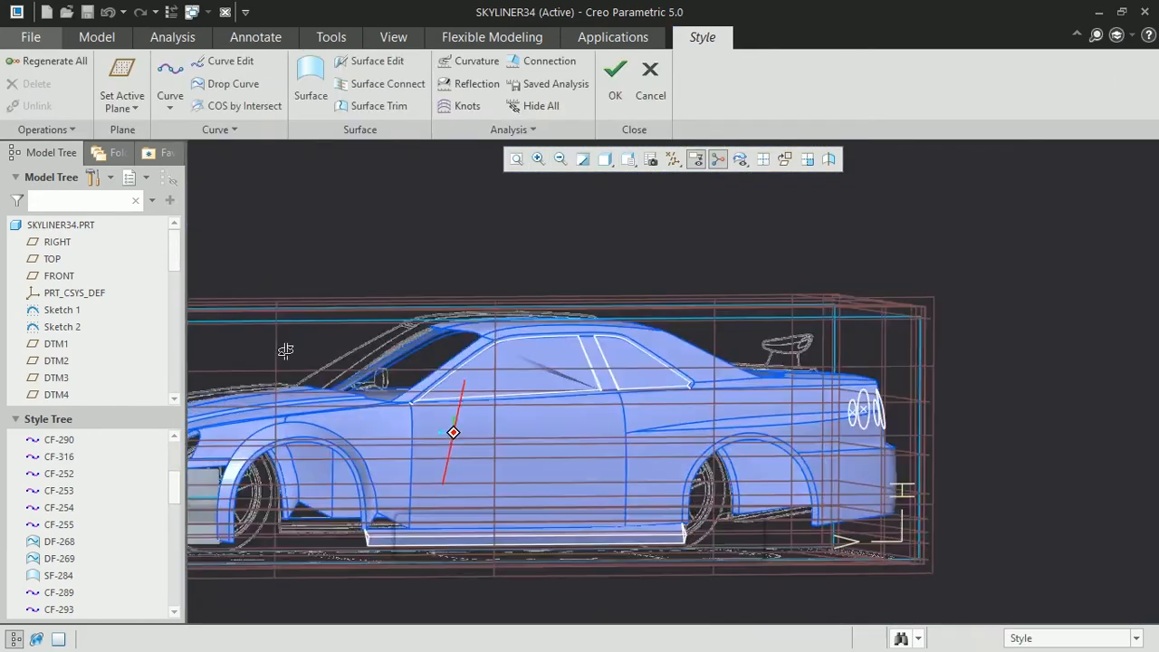
- Examine the door glass surface and its outline curves against the surrounding body opening
{"action": "mouse_move", "coordinate": [285, 347]}
{"action": "middle_mouse_down"}
{"action": "mouse_move", "coordinate": [308, 402]}
{"action": "mouse_move", "coordinate": [233, 371]}
{"action": "mouse_move", "coordinate": [422, 435]}
{"action": "mouse_move", "coordinate": [507, 381]}
{"action": "mouse_move", "coordinate": [517, 359]}
{"action": "mouse_move", "coordinate": [518, 410]}
{"action": "mouse_move", "coordinate": [574, 414]}
{"action": "mouse_move", "coordinate": [478, 356]}
{"action": "middle_mouse_up"}
{"action": "left_click", "coordinate": [539, 159]}
{"action": "left_click", "coordinate": [473, 412]}
{"action": "left_click", "coordinate": [544, 463]}
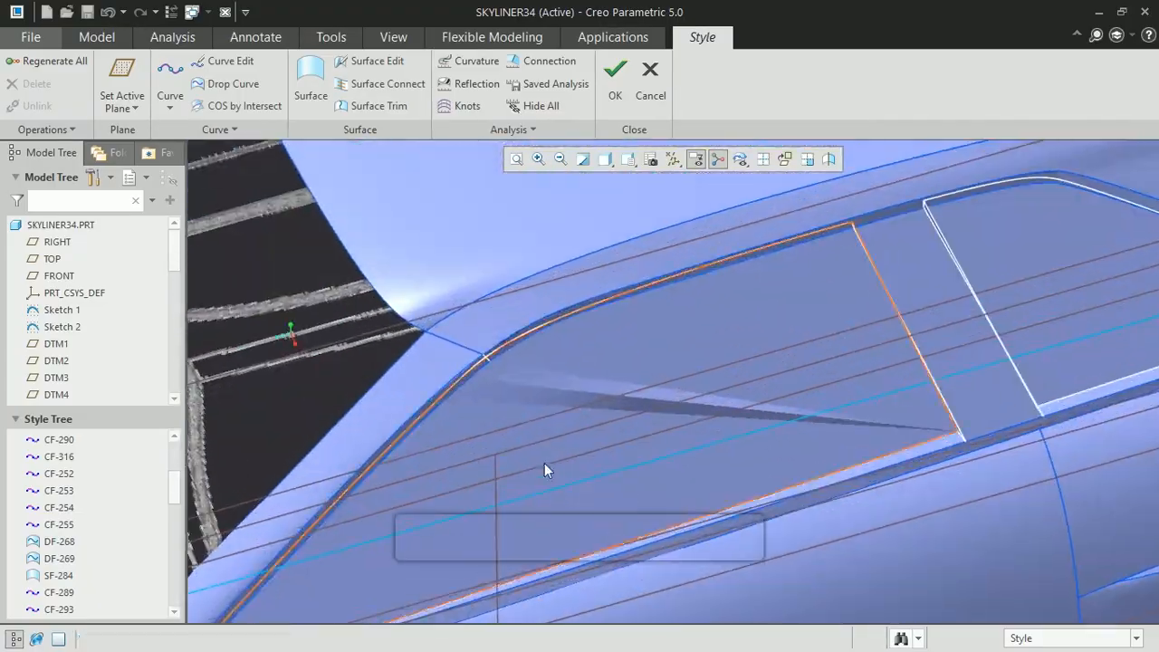
{"action": "middle_click_drag", "start_coordinate": [634, 417], "coordinate": [625, 439]}
{"action": "left_click", "coordinate": [559, 160]}
{"action": "left_click", "coordinate": [560, 161]}
{"action": "mouse_move", "coordinate": [610, 274]}
{"action": "middle_mouse_down"}
{"action": "mouse_move", "coordinate": [593, 264]}
{"action": "mouse_move", "coordinate": [609, 276]}
{"action": "middle_mouse_up"}
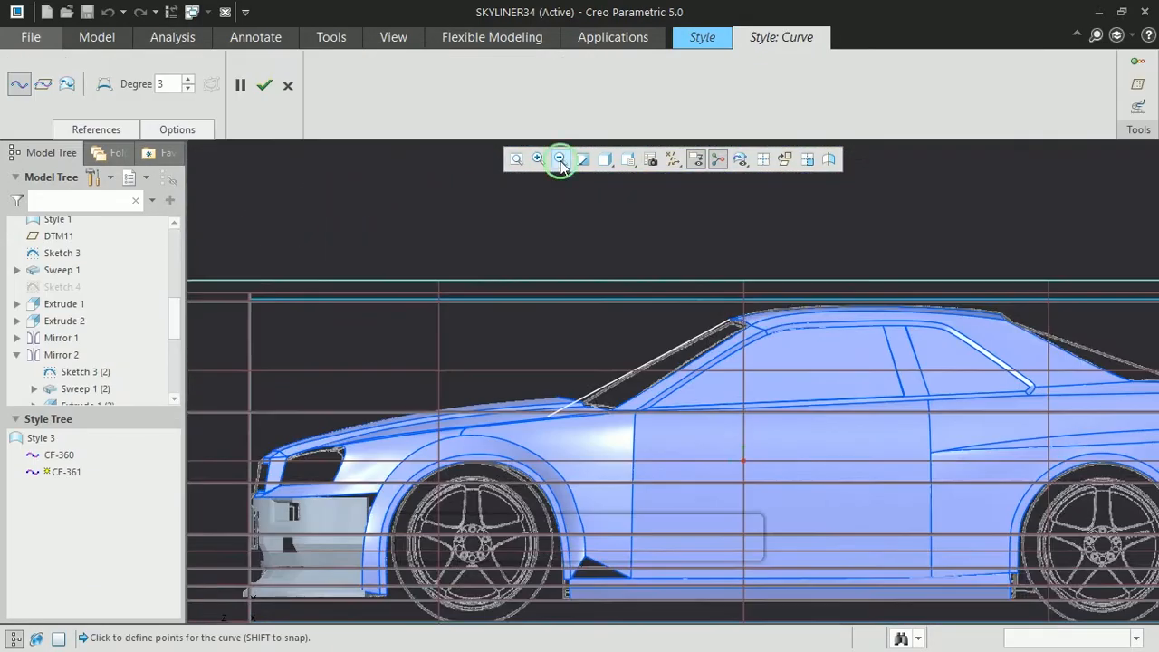
- Draw a rear-window profile curve in the side view from the roof's rear edge to the boot lid, and open it for editing
{"action": "left_click", "coordinate": [560, 161]}
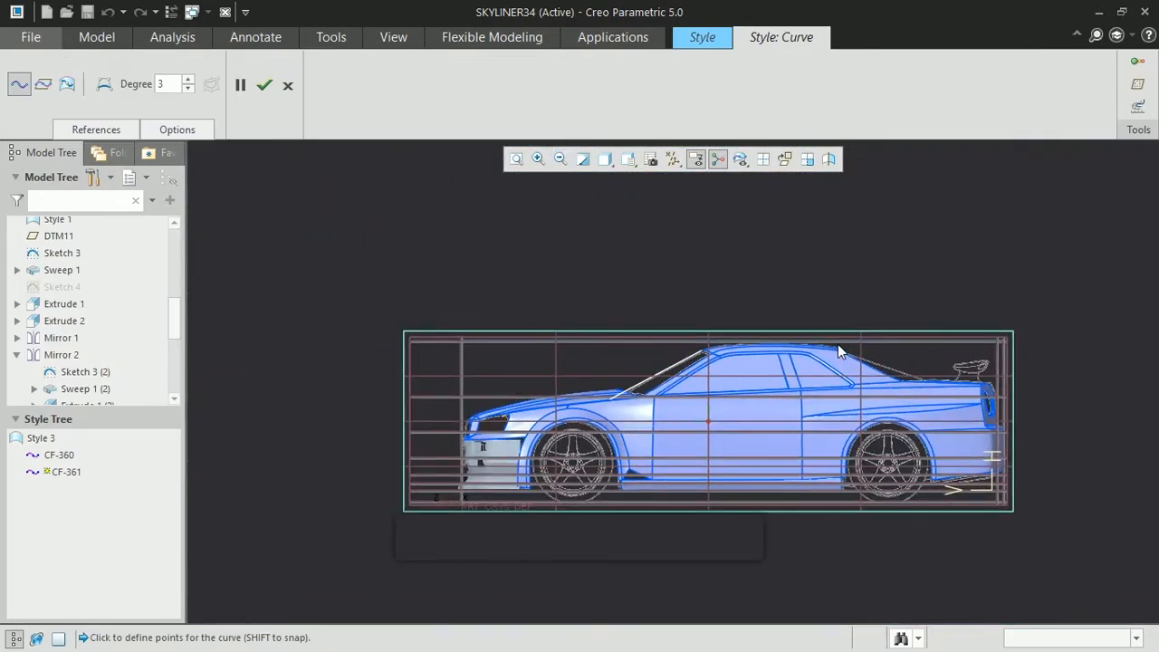
{"action": "left_click", "coordinate": [932, 384], "text": "shift"}
{"action": "left_click", "coordinate": [264, 86]}
{"action": "left_click", "coordinate": [297, 58]}
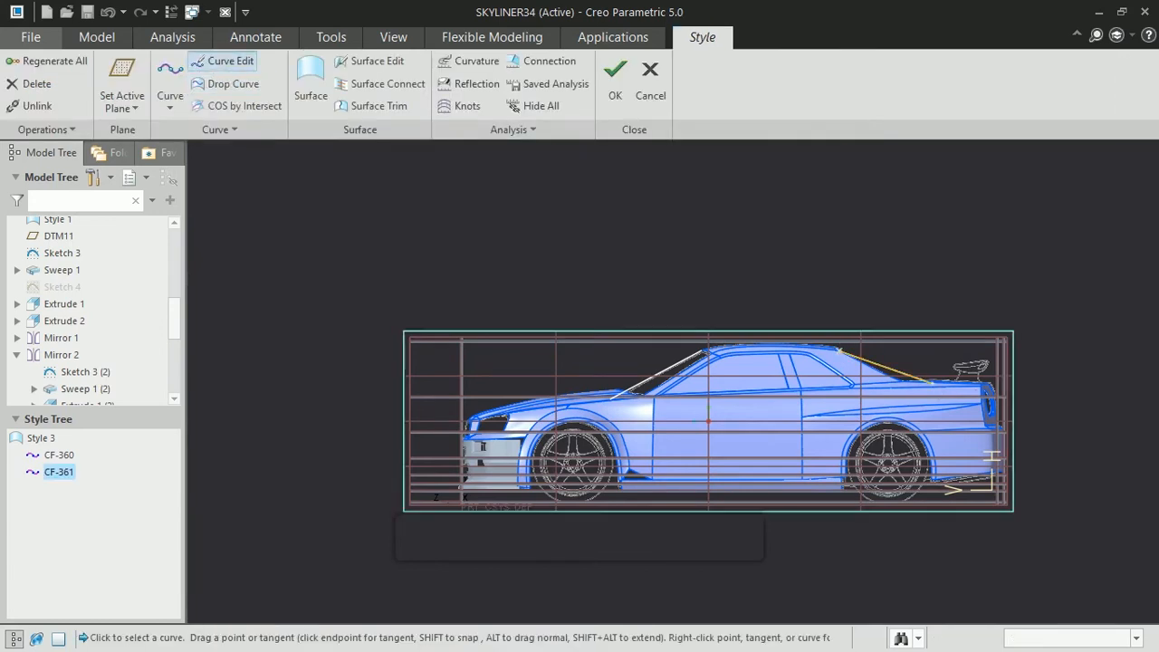
- Adjust the control points of the rear-window profile curve in the side view to refine its slope from roof to boot lid
{"action": "middle_click_drag", "start_coordinate": [482, 227], "coordinate": [471, 263]}
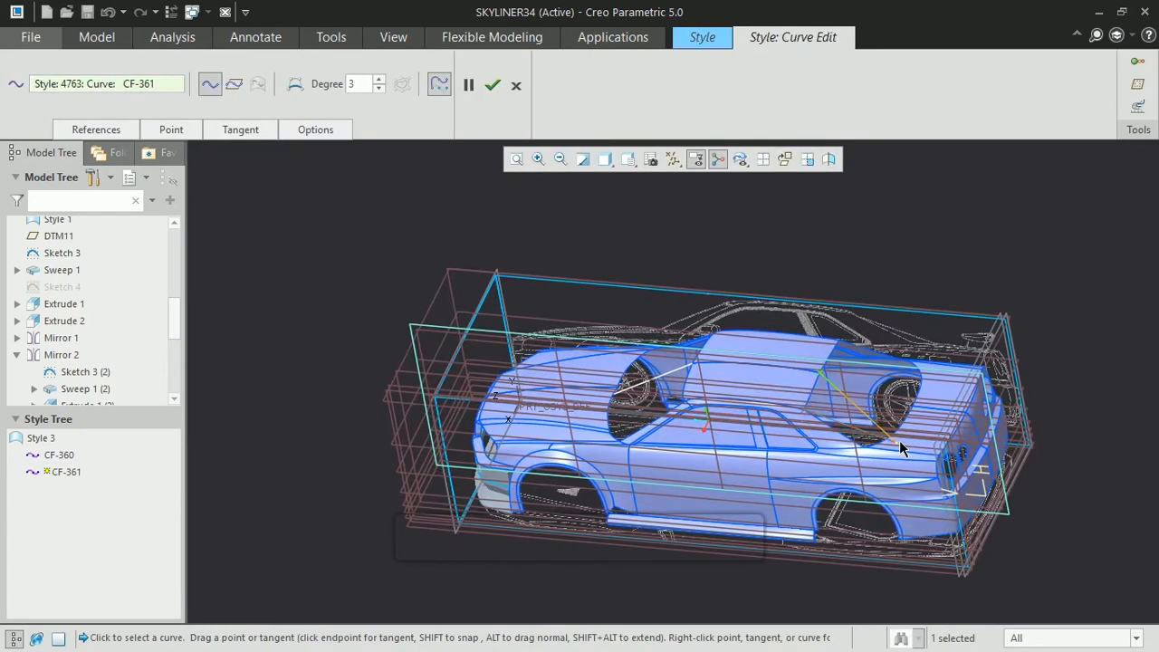
{"action": "left_click", "coordinate": [628, 160]}
{"action": "left_click", "coordinate": [690, 272]}
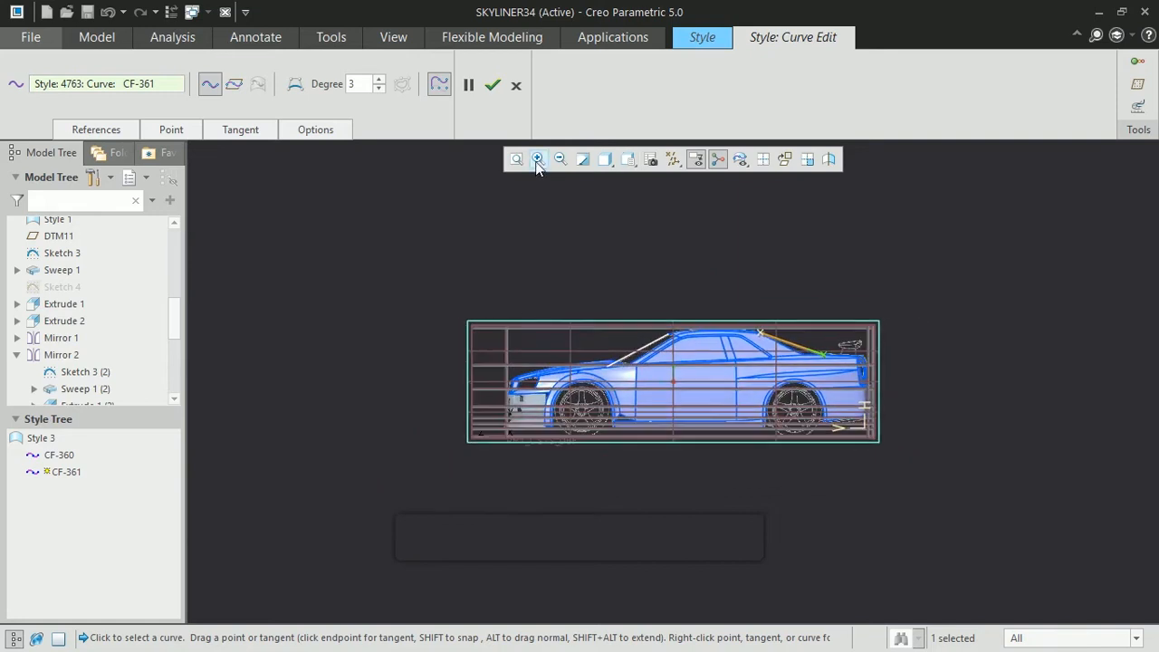
{"action": "left_click", "coordinate": [538, 159]}
{"action": "left_click", "coordinate": [299, 87]}
{"action": "left_click_drag", "start_coordinate": [608, 343], "coordinate": [609, 334]}
{"action": "left_click_drag", "start_coordinate": [753, 393], "coordinate": [770, 397]}
{"action": "left_click", "coordinate": [492, 85]}
- Create the left half of the rear-window surface from the profile curve and the surrounding roof, pillar and boot-lid edges
{"action": "middle_click_drag", "start_coordinate": [628, 224], "coordinate": [621, 272]}
{"action": "left_click", "coordinate": [313, 86]}
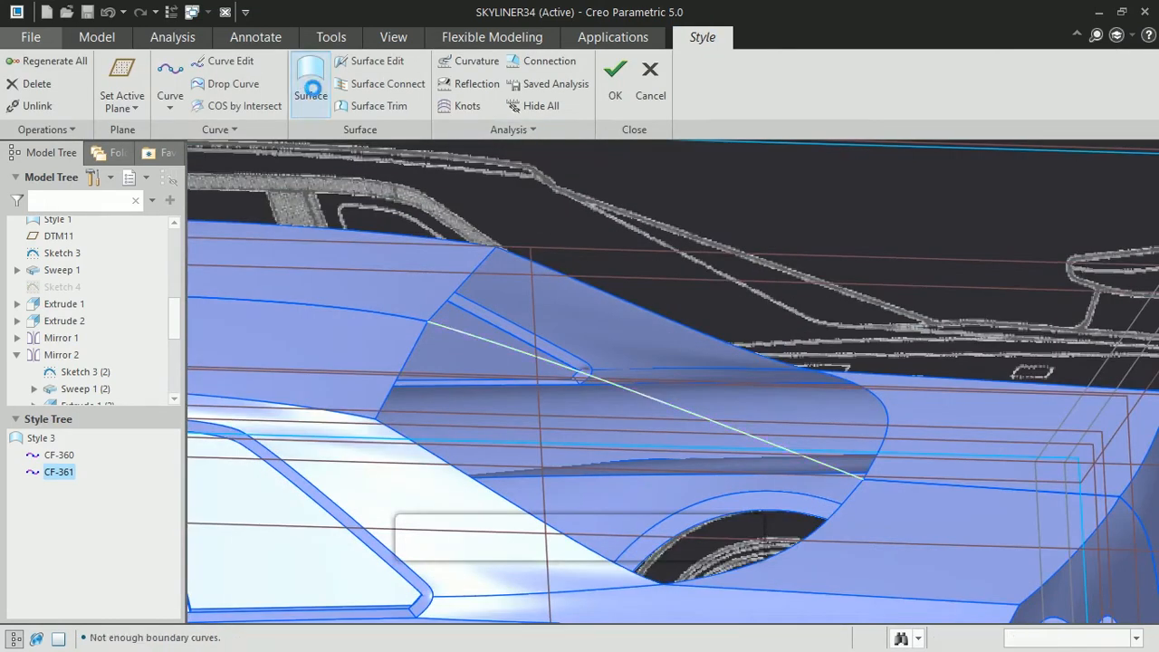
{"action": "left_click", "coordinate": [412, 392], "text": "ctrl"}
{"action": "left_click", "coordinate": [605, 84]}
- Create the right half of the rear-window surface from the centre profile curve and the opposite roof, pillar and boot-lid edges
{"action": "left_click", "coordinate": [312, 87]}
{"action": "left_click", "coordinate": [467, 311]}
{"action": "left_click", "coordinate": [472, 309], "text": "ctrl"}
{"action": "left_click", "coordinate": [473, 274], "text": "ctrl"}
{"action": "left_click", "coordinate": [713, 417], "text": "ctrl"}
{"action": "left_click", "coordinate": [888, 431], "text": "ctrl"}
{"action": "left_click", "coordinate": [739, 353], "text": "ctrl"}
{"action": "middle_click", "coordinate": [816, 263]}
- Create the left half of the windshield surface from its centre profile, lower-edge curve, pillar edge and roof edge
{"action": "middle_click_drag", "start_coordinate": [816, 262], "coordinate": [869, 389]}
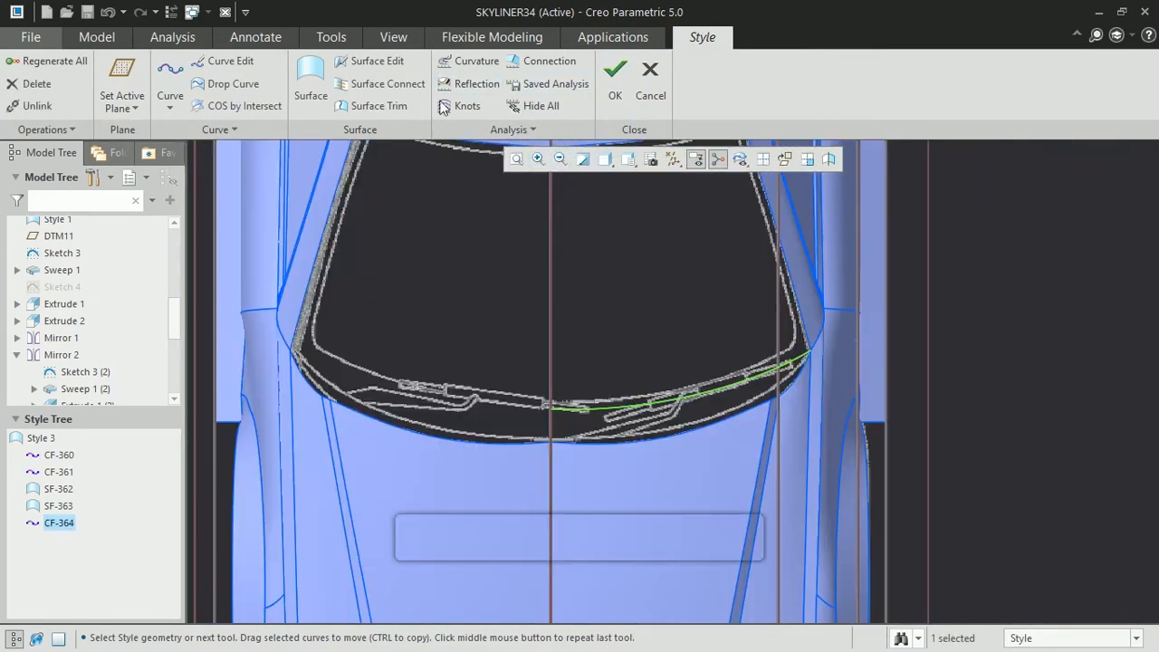
{"action": "scroll", "coordinate": [609, 318], "scroll_direction": "down", "scroll_amount": 2}
{"action": "left_click", "coordinate": [311, 82]}
{"action": "left_click", "coordinate": [716, 372]}
{"action": "left_click", "coordinate": [611, 318], "text": "ctrl"}
{"action": "left_click", "coordinate": [722, 298], "text": "ctrl"}
{"action": "left_click", "coordinate": [606, 84]}
- Mirror the windshield's lower-edge curve about the car's centre plane
{"action": "left_click", "coordinate": [310, 82]}
{"action": "left_click", "coordinate": [629, 86]}
{"action": "left_click", "coordinate": [644, 394]}
{"action": "left_click", "coordinate": [718, 291]}
{"action": "left_click", "coordinate": [612, 334]}
{"action": "left_click", "coordinate": [413, 84]}
- Create the right half of the windshield surface from the mirrored lower curve, the pillar edge and the roof's front edge
{"action": "left_click", "coordinate": [310, 82]}
{"action": "left_click", "coordinate": [544, 385]}
{"action": "left_click", "coordinate": [496, 308], "text": "ctrl"}
{"action": "left_click", "coordinate": [571, 262], "text": "ctrl"}
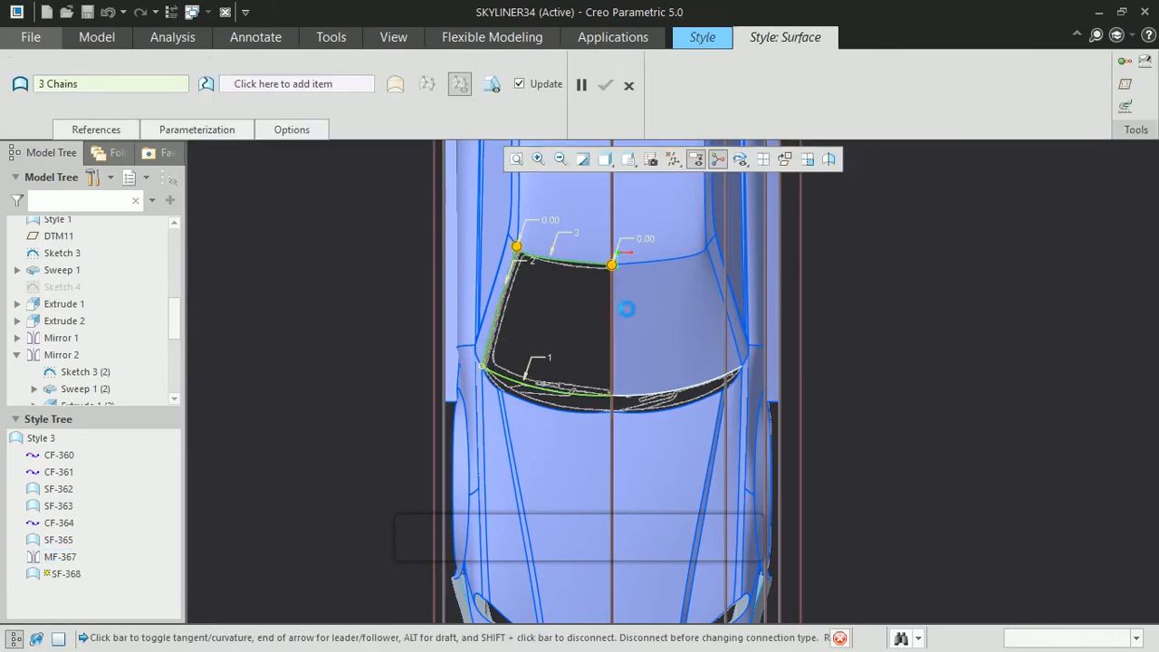
{"action": "middle_click", "coordinate": [668, 238]}
- Sketch a slanted line in the side view rising rearward from the boot lid as the path of the spoiler strut
{"action": "middle_click_drag", "start_coordinate": [667, 239], "coordinate": [564, 257]}
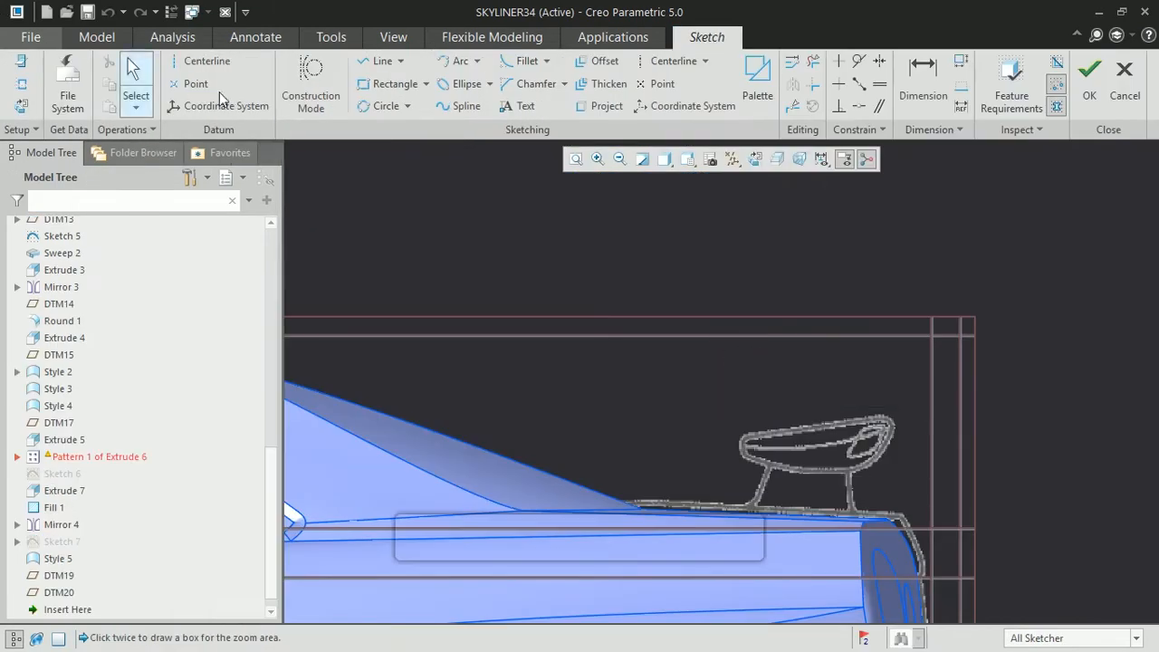
{"action": "key", "text": "l"}
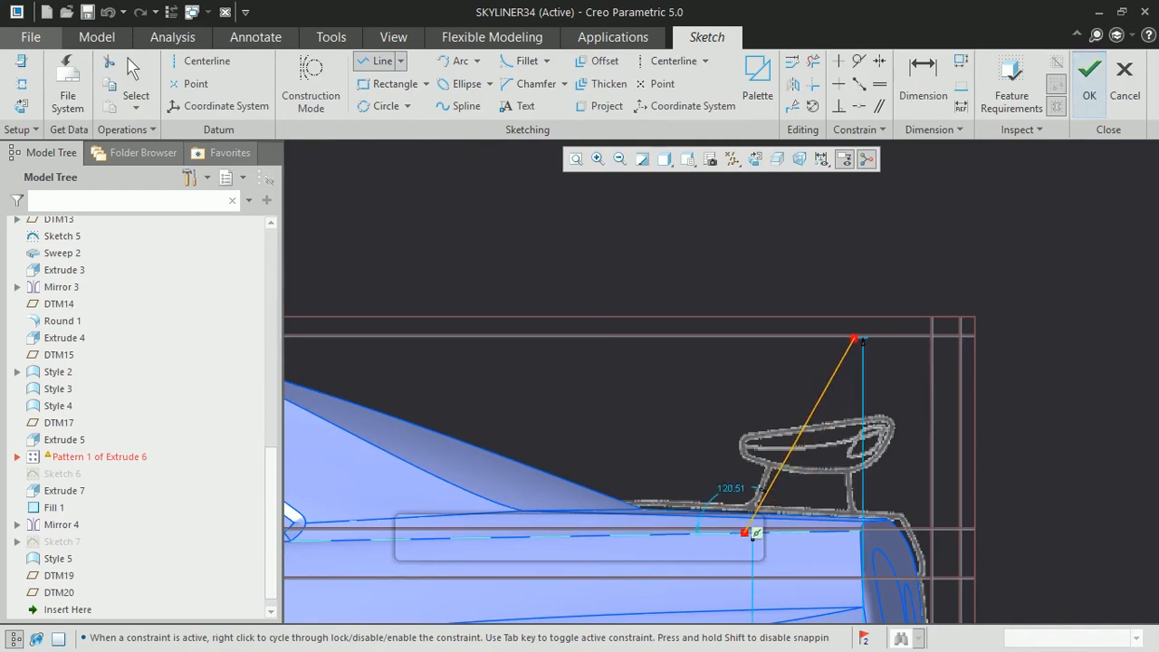
{"action": "left_click", "coordinate": [1090, 82]}
- Sweep a centre rectangle with filleted corners along the slanted line to form the solid spoiler strut
{"action": "left_click", "coordinate": [515, 88]}
{"action": "left_click", "coordinate": [81, 89]}
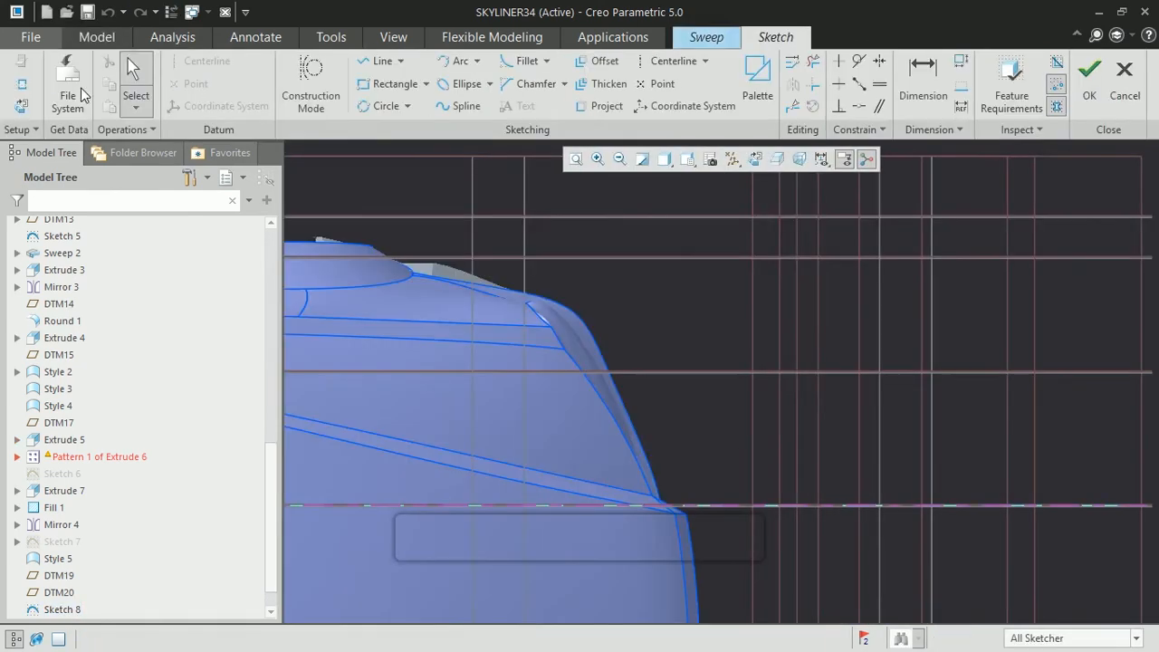
{"action": "left_click", "coordinate": [759, 161]}
{"action": "scroll", "coordinate": [610, 383], "scroll_direction": "up", "scroll_amount": 5}
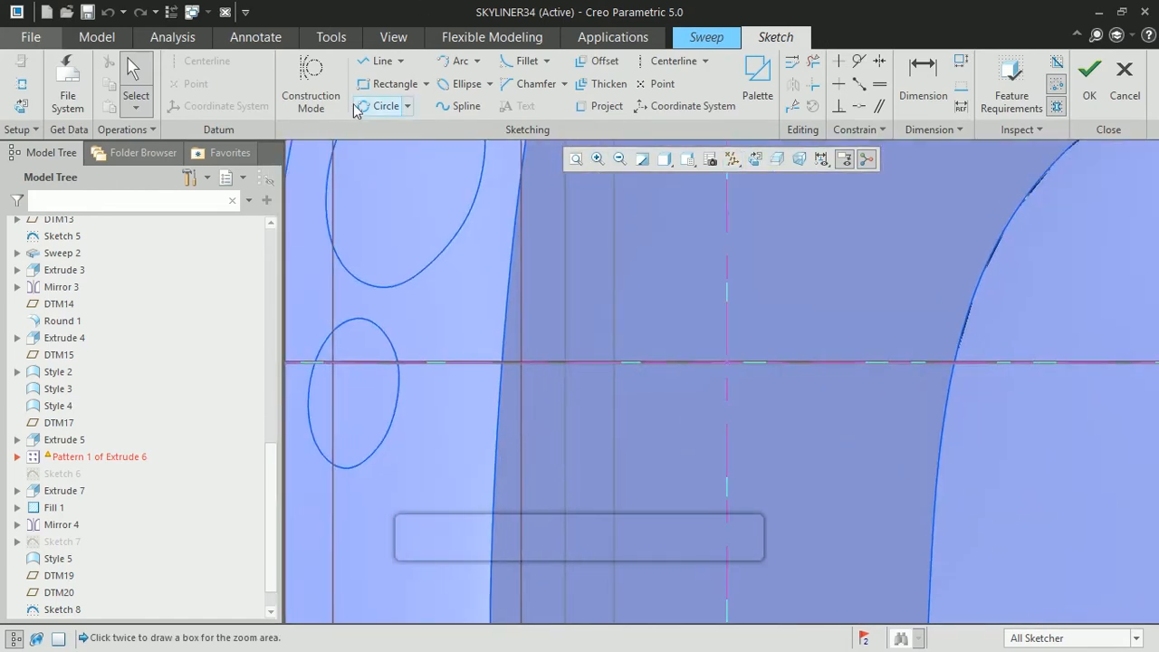
{"action": "left_click", "coordinate": [430, 83]}
{"action": "left_click", "coordinate": [822, 338]}
{"action": "left_click", "coordinate": [526, 63]}
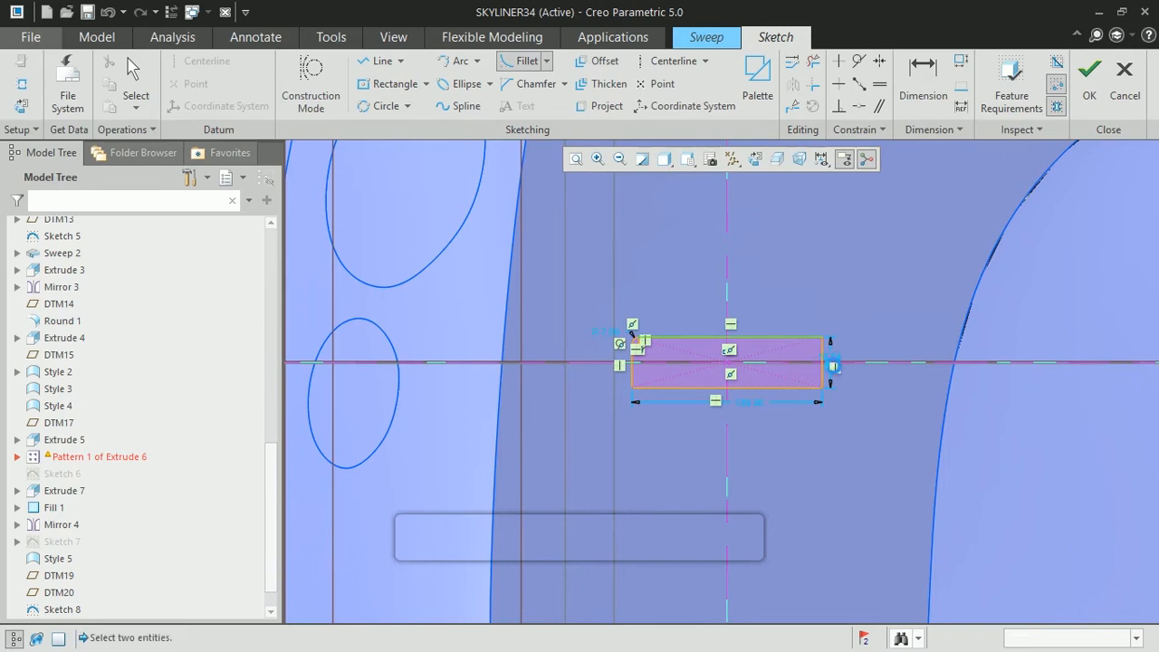
{"action": "left_click", "coordinate": [1090, 81]}
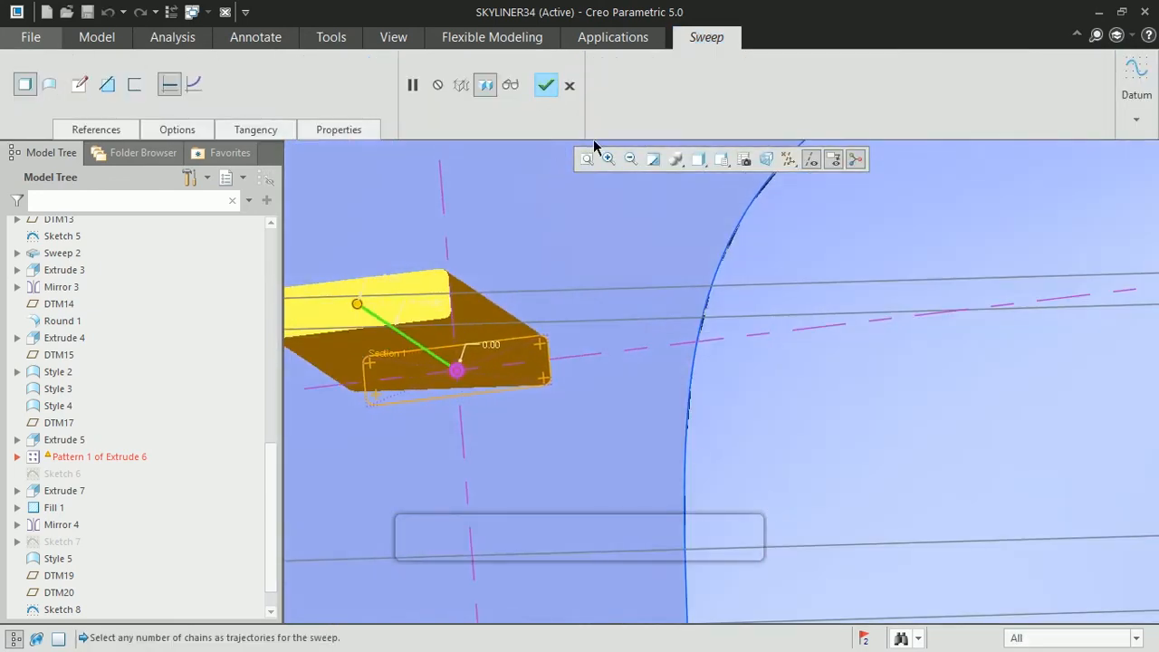
{"action": "left_click", "coordinate": [545, 85]}
- Sketch the spoiler end plate on the wing's end, about 379 wide above, 459 wide below and 130 high, with filleted lower corners
{"action": "left_click", "coordinate": [458, 86]}
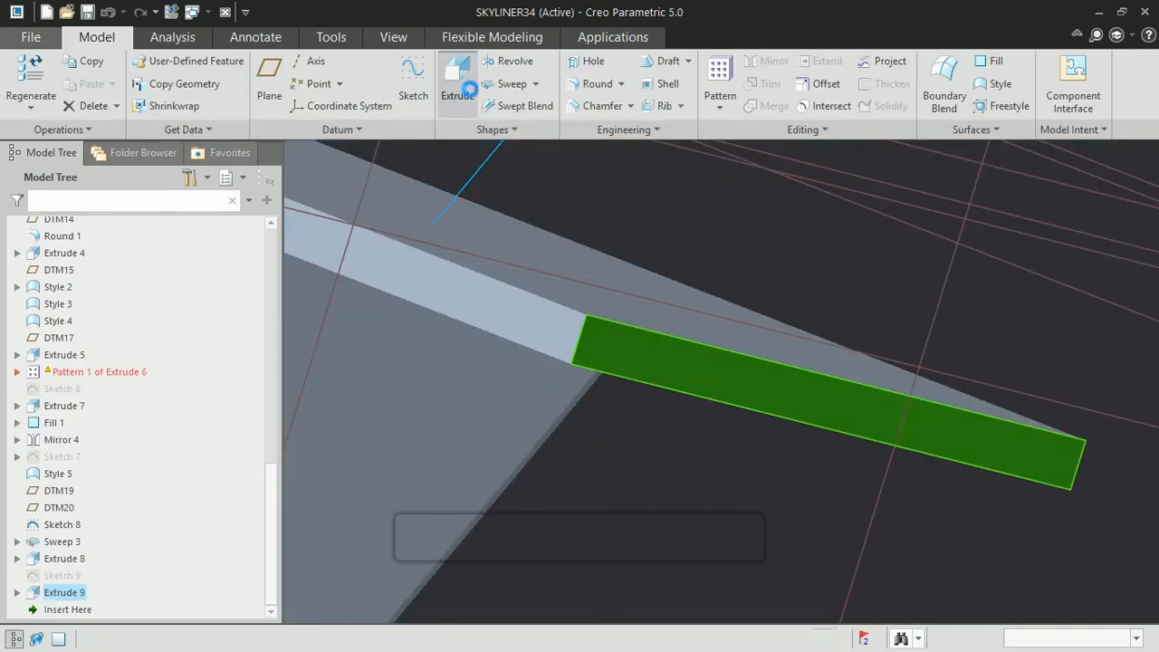
{"action": "left_click", "coordinate": [914, 318]}
{"action": "left_click", "coordinate": [958, 338]}
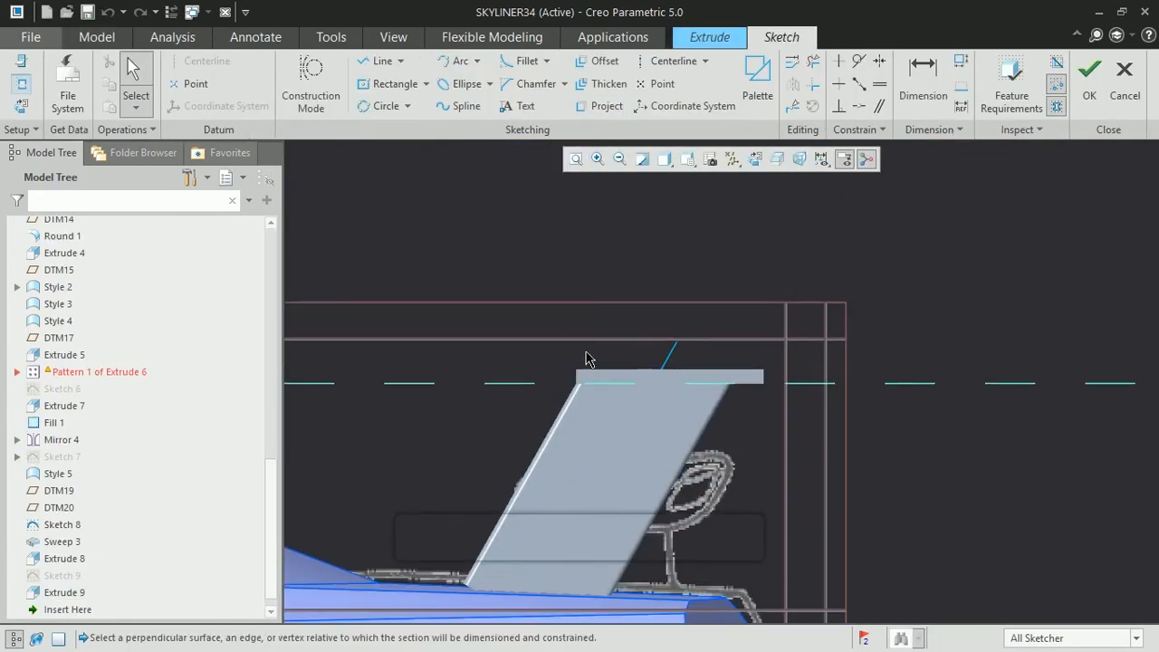
{"action": "left_click", "coordinate": [587, 368]}
{"action": "left_click", "coordinate": [372, 66]}
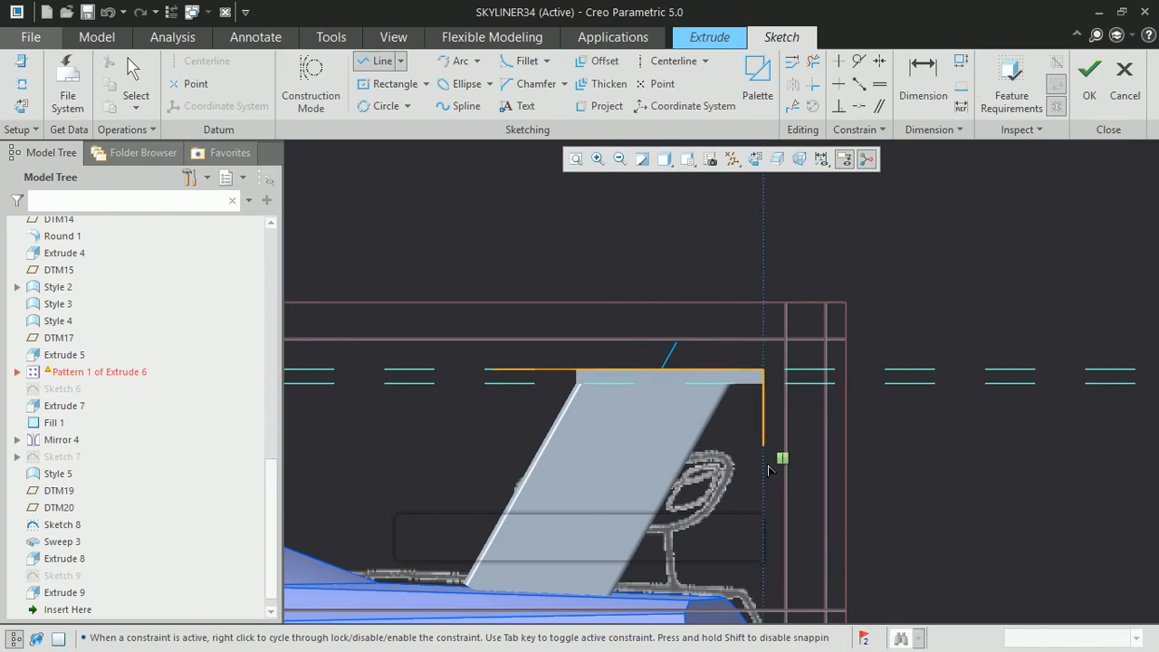
{"action": "left_click", "coordinate": [526, 62]}
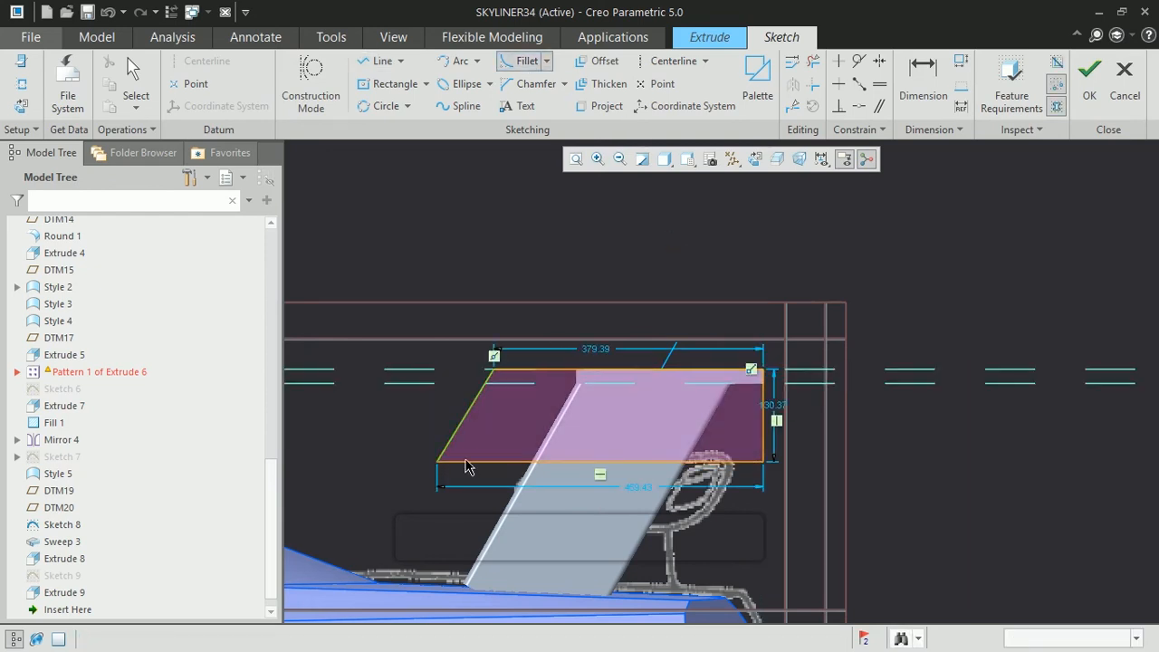
{"action": "middle_click_drag", "start_coordinate": [885, 405], "coordinate": [946, 439]}
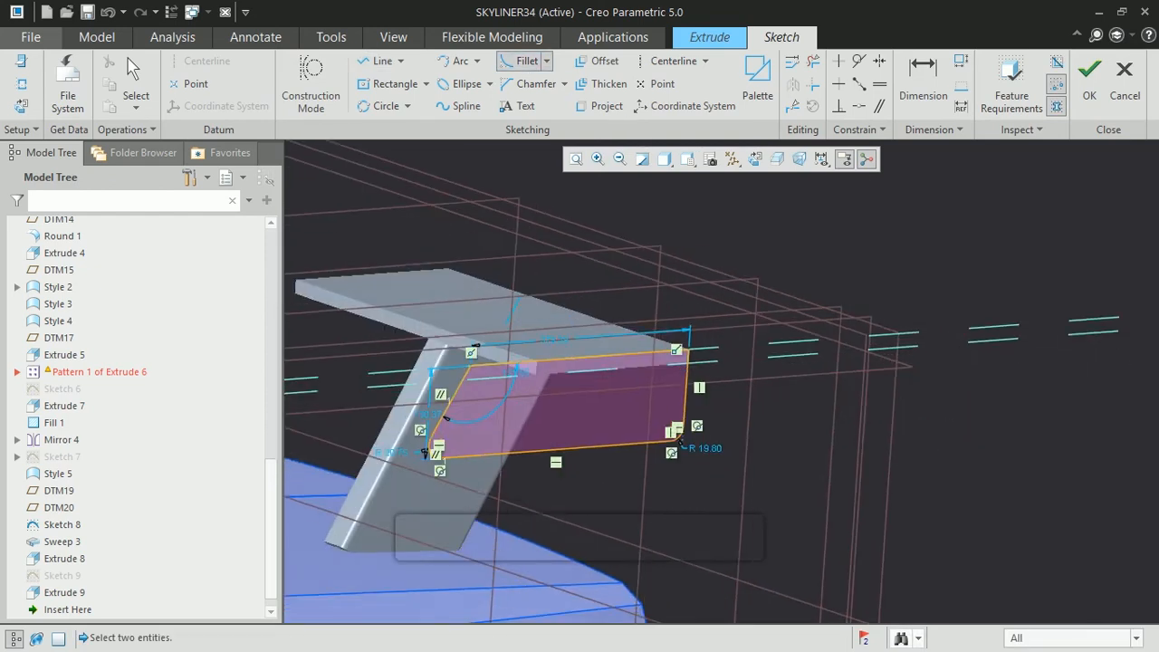
{"action": "left_click", "coordinate": [1099, 89]}
- Extrude the spoiler end plate to a depth of 5
{"action": "left_click", "coordinate": [162, 85]}
{"action": "left_click", "coordinate": [114, 119]}
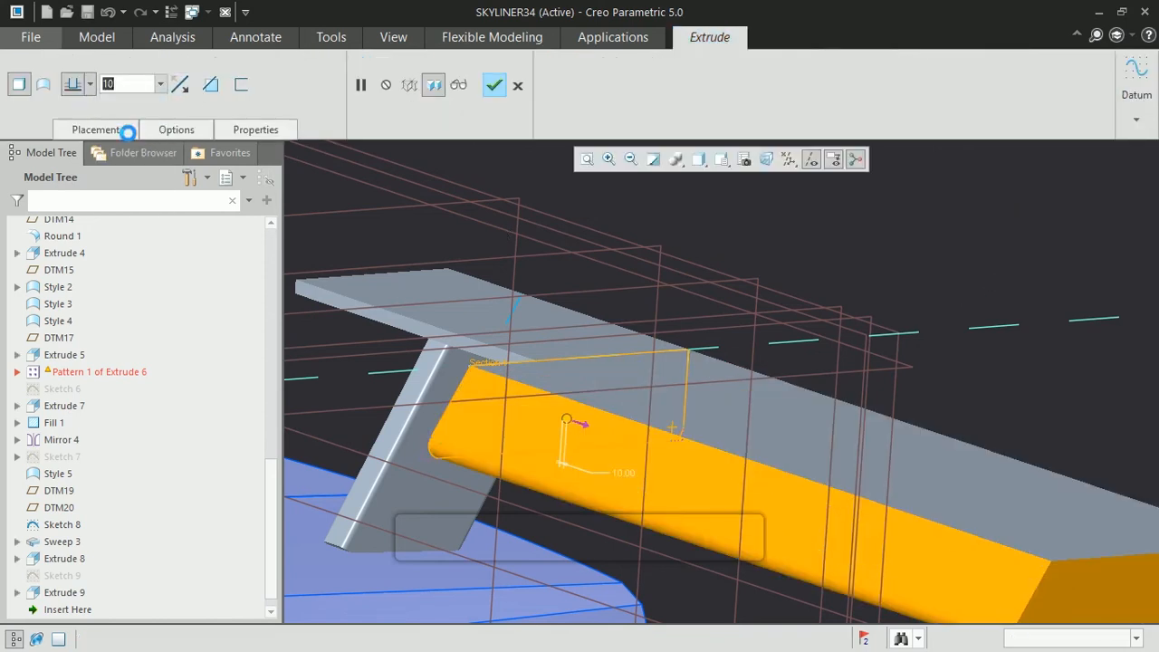
{"action": "middle_click_drag", "start_coordinate": [460, 323], "coordinate": [485, 356]}
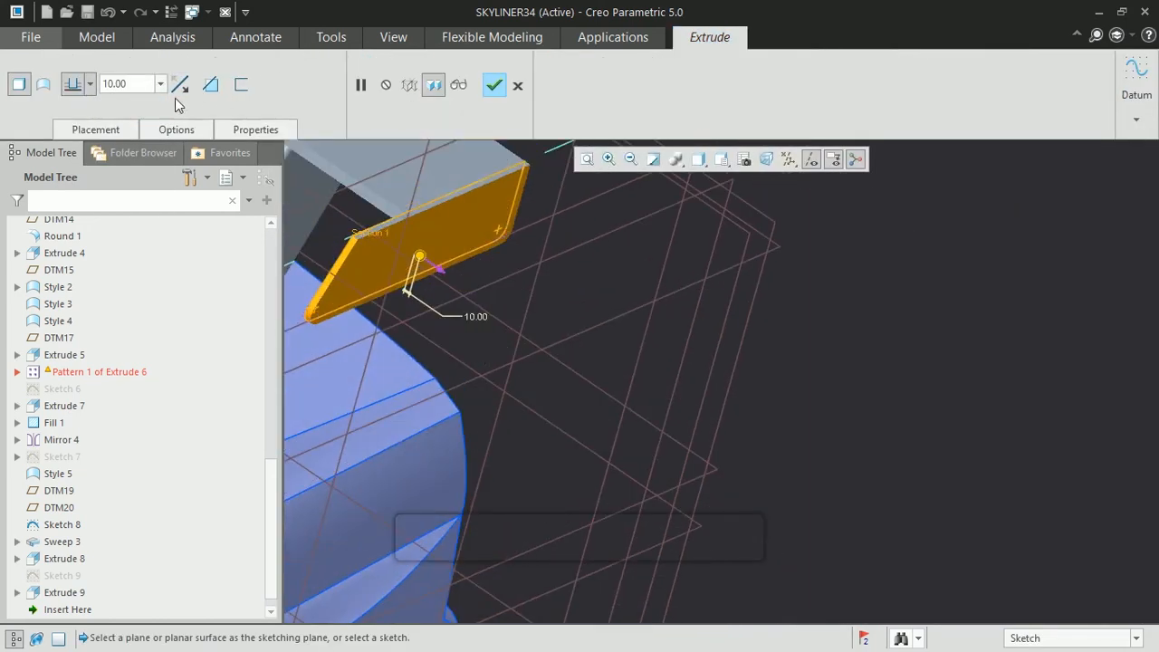
{"action": "left_click", "coordinate": [160, 85]}
{"action": "left_click", "coordinate": [93, 191]}
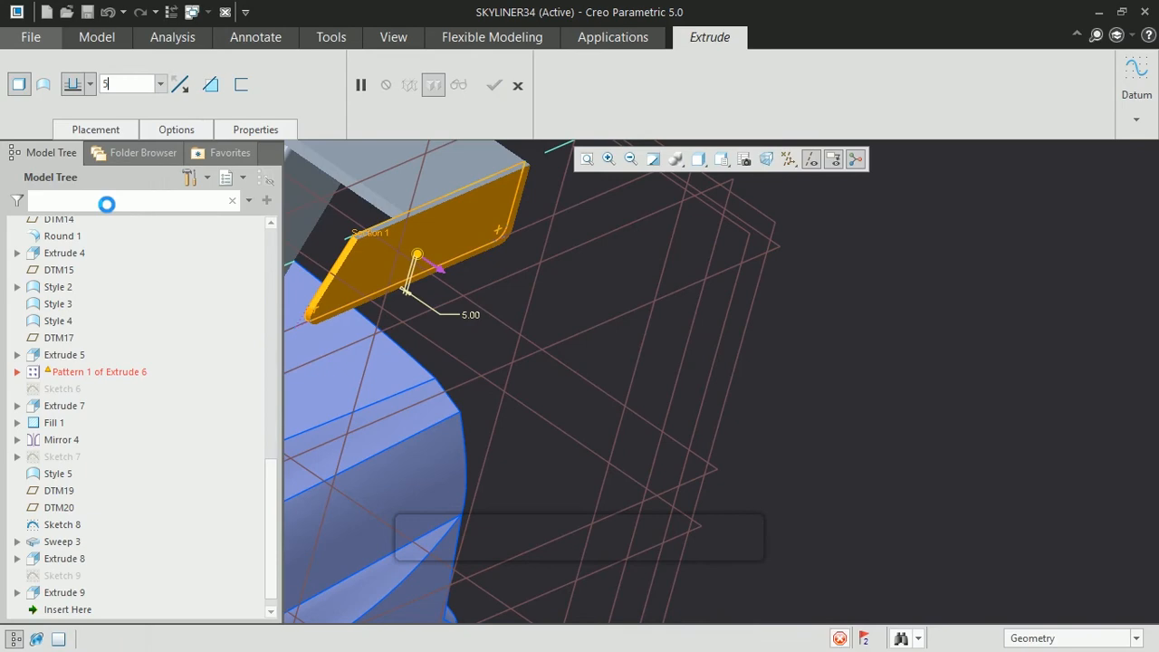
{"action": "left_click", "coordinate": [632, 160]}
{"action": "middle_click_drag", "start_coordinate": [645, 213], "coordinate": [584, 89]}
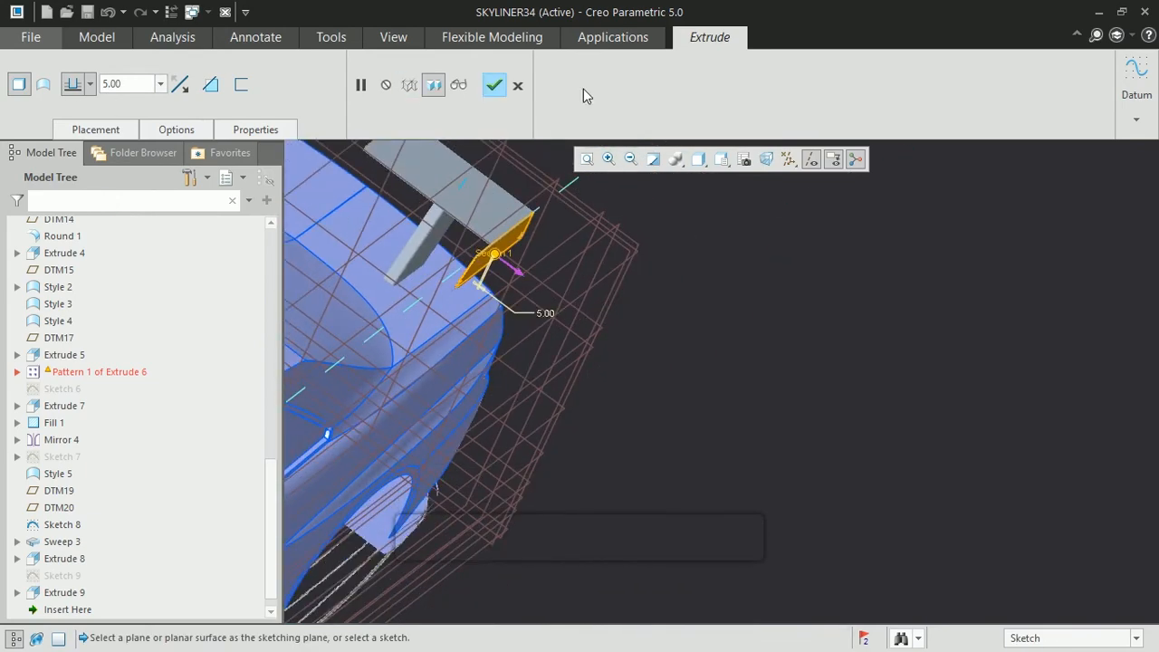
{"action": "left_click", "coordinate": [495, 88]}
- Start an extrusion sketch viewed from above and draw a centre rectangle about 300 long around the foot of the spoiler strut
{"action": "middle_click_drag", "start_coordinate": [631, 251], "coordinate": [467, 333]}
{"action": "left_click", "coordinate": [722, 159]}
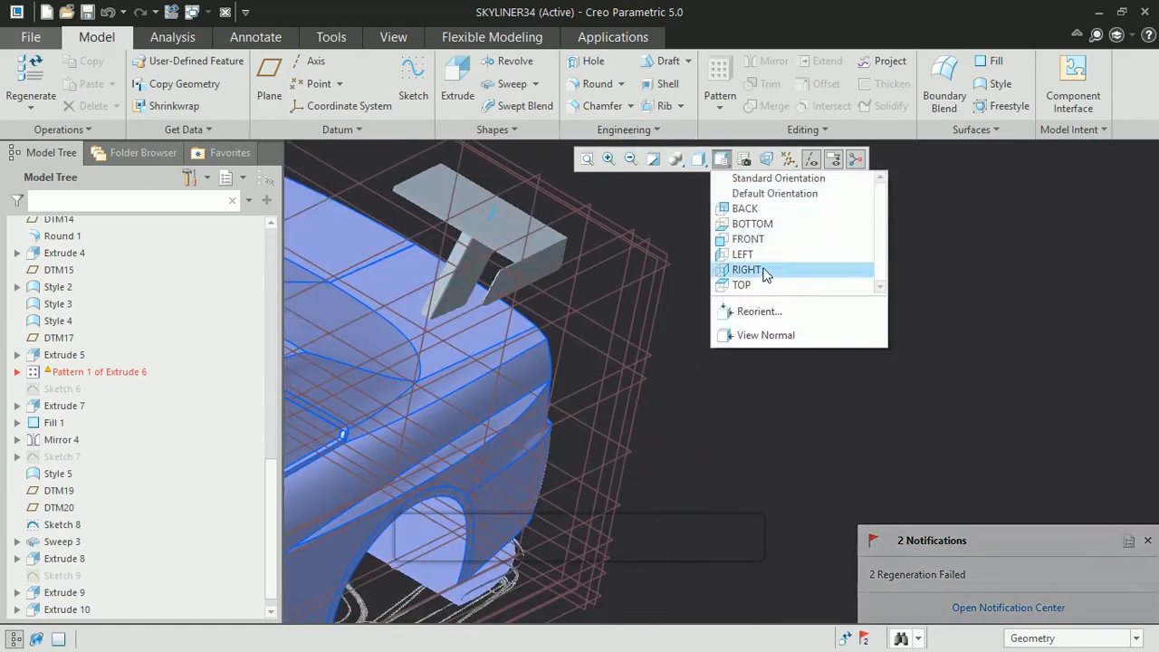
{"action": "left_click", "coordinate": [838, 269]}
{"action": "left_click", "coordinate": [830, 360]}
{"action": "left_click", "coordinate": [446, 96]}
{"action": "left_click", "coordinate": [598, 158]}
{"action": "left_click", "coordinate": [957, 429]}
{"action": "left_click", "coordinate": [388, 188]}
{"action": "left_click", "coordinate": [369, 88]}
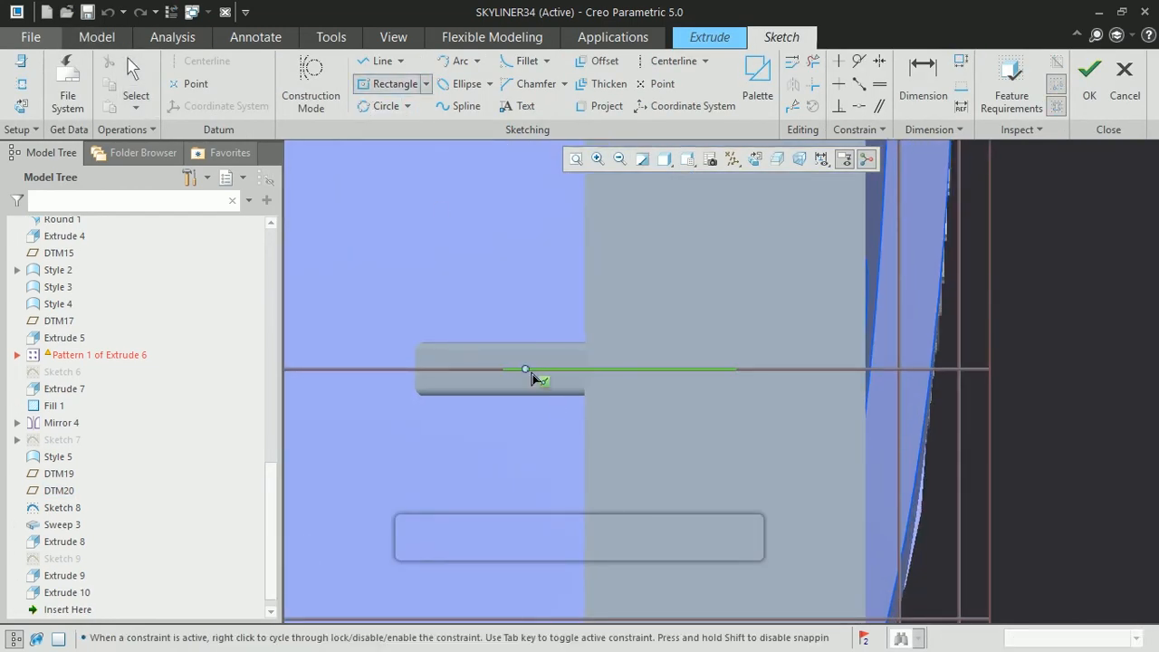
{"action": "left_click", "coordinate": [688, 337]}
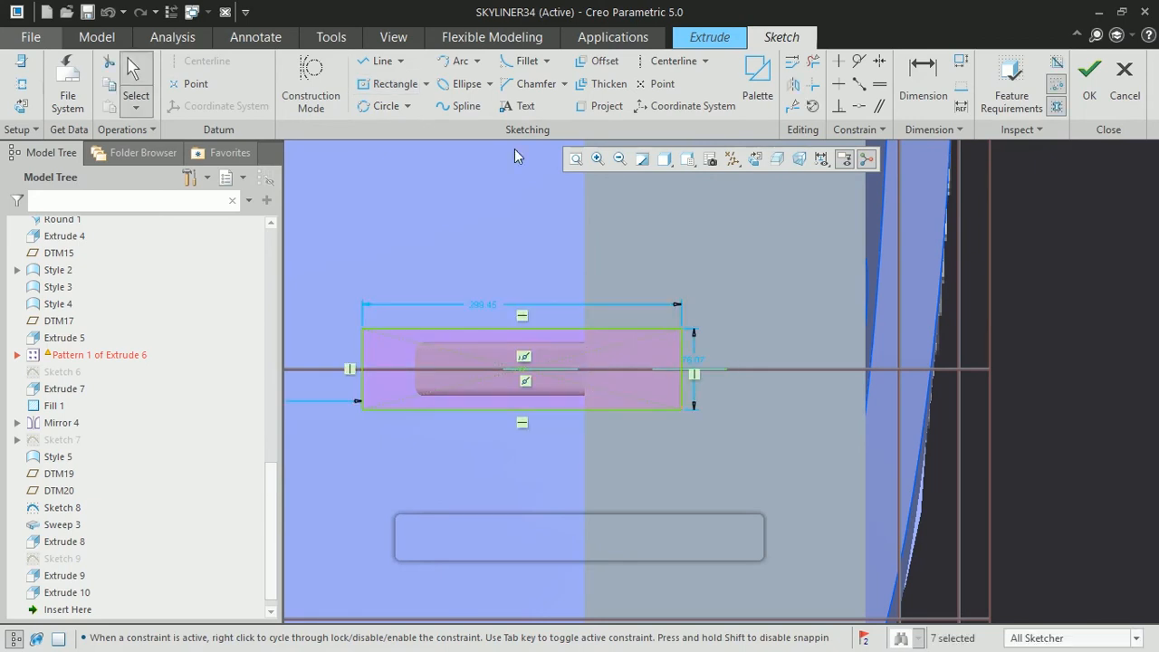
- Fillet the corners of the foot-plate rectangle and finish the sketch
{"action": "left_click", "coordinate": [527, 60]}
{"action": "left_click", "coordinate": [660, 410]}
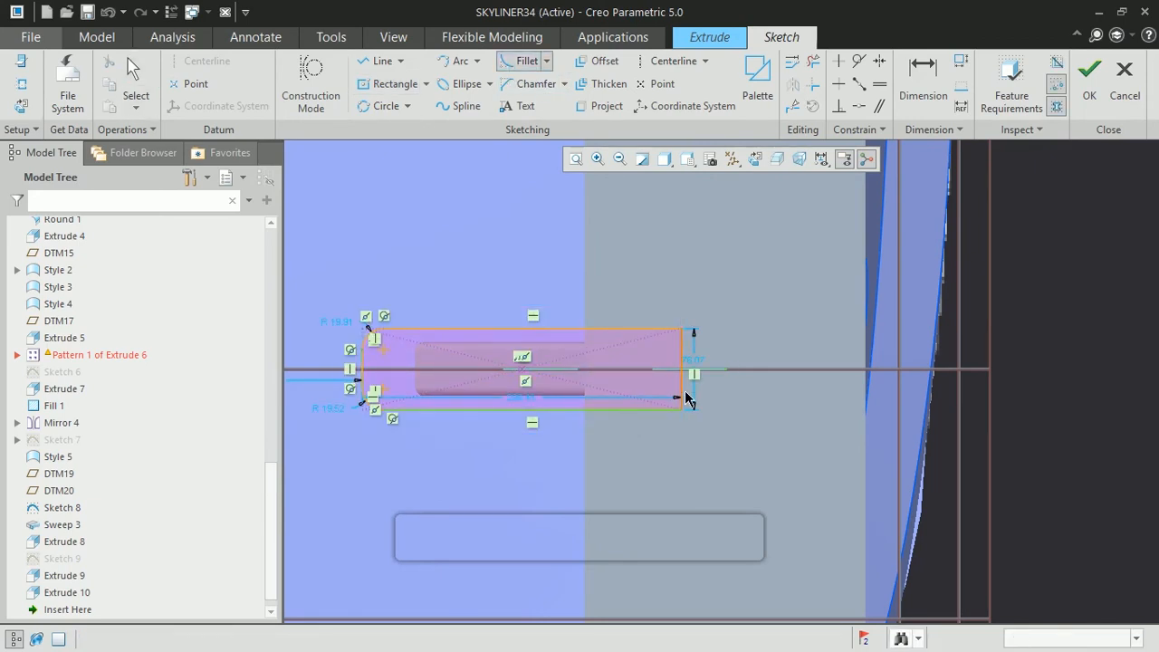
{"action": "left_click", "coordinate": [1089, 82]}
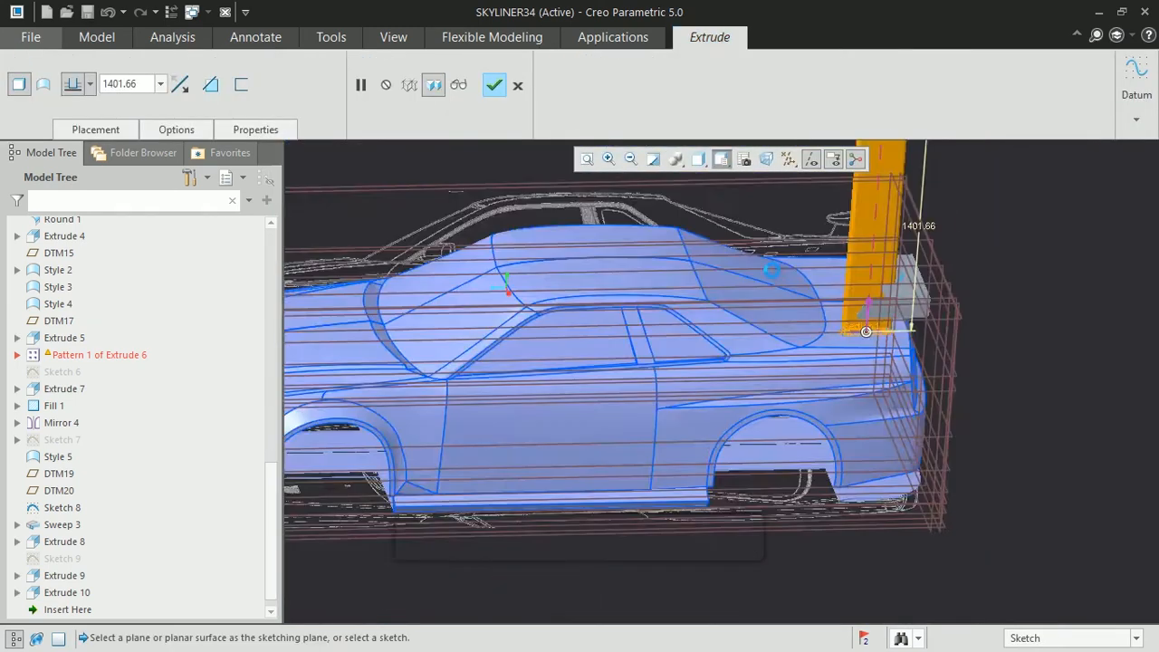
- Reduce the foot plate's extrusion depth to form a thin base beneath the spoiler strut, and complete the extrusion
{"action": "left_click", "coordinate": [160, 83]}
{"action": "left_click", "coordinate": [127, 116]}
{"action": "left_click", "coordinate": [609, 159]}
{"action": "left_click", "coordinate": [906, 372]}
{"action": "left_click", "coordinate": [850, 403]}
{"action": "left_click", "coordinate": [161, 84]}
{"action": "left_click", "coordinate": [119, 188]}
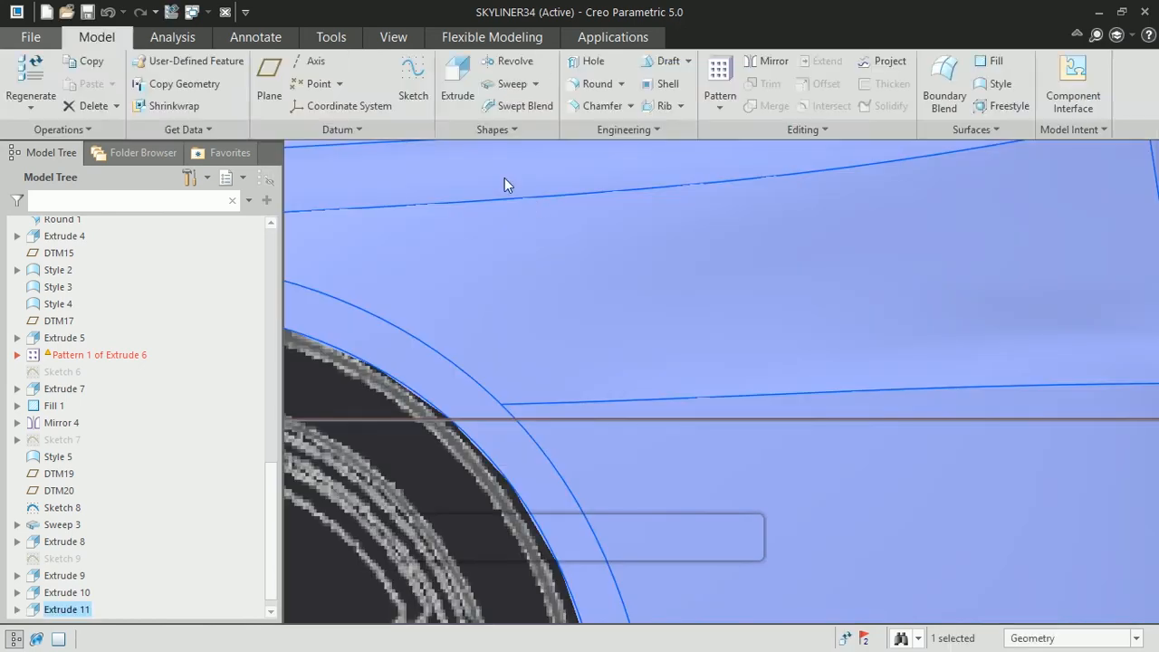
- Mirror the spoiler features, including the strut, end plate and foot plate, about the car's lengthwise centre plane
{"action": "left_click", "coordinate": [630, 161]}
{"action": "left_click", "coordinate": [587, 160]}
{"action": "middle_click_drag", "start_coordinate": [737, 284], "coordinate": [702, 310]}
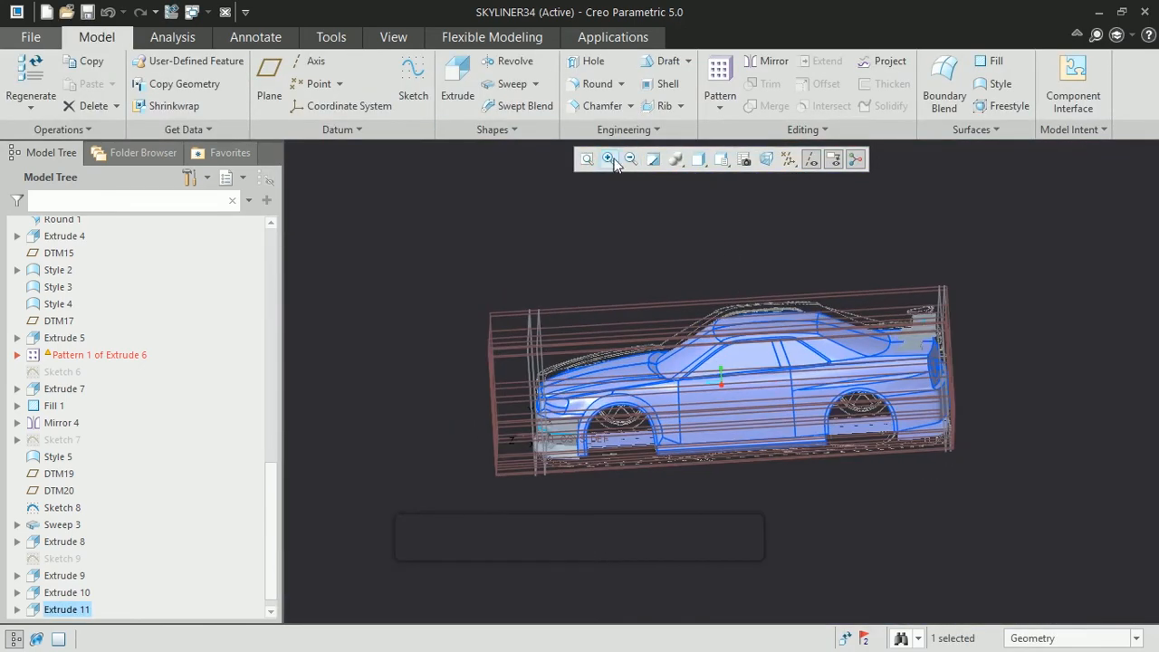
{"action": "left_click", "coordinate": [610, 159]}
{"action": "left_click", "coordinate": [926, 315]}
{"action": "left_click", "coordinate": [889, 350]}
{"action": "scroll", "coordinate": [262, 584], "scroll_direction": "down", "scroll_amount": 1}
{"action": "left_click", "coordinate": [64, 575], "text": "ctrl"}
{"action": "left_click", "coordinate": [64, 558], "text": "ctrl"}
{"action": "left_click", "coordinate": [63, 526], "text": "ctrl"}
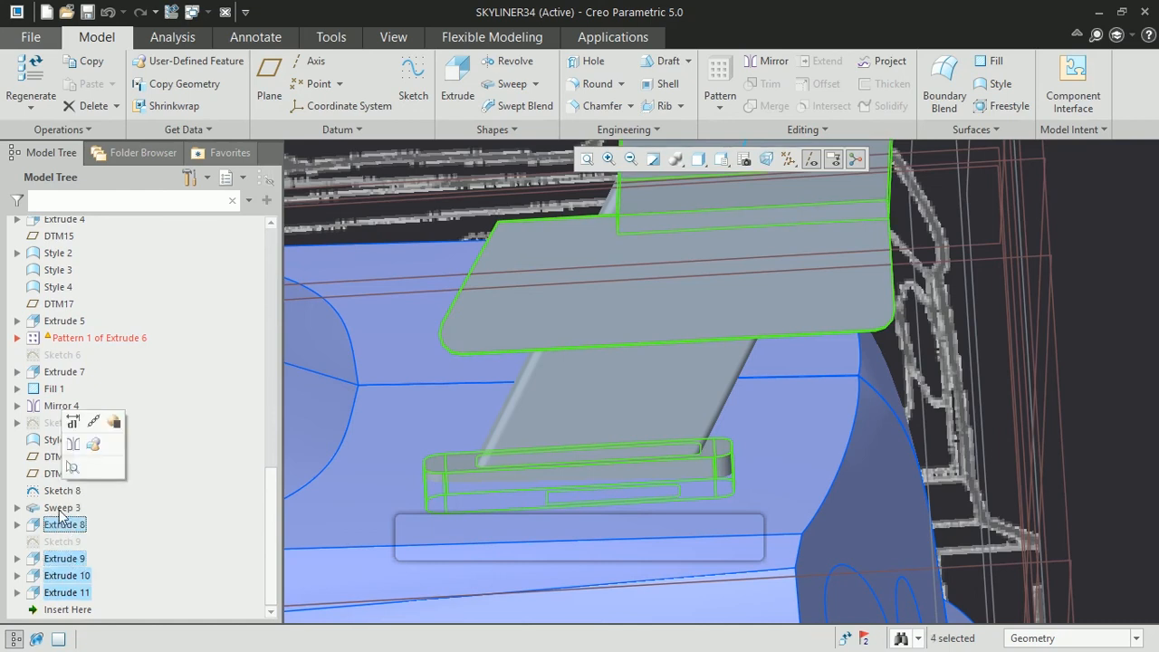
{"action": "left_click", "coordinate": [775, 63]}
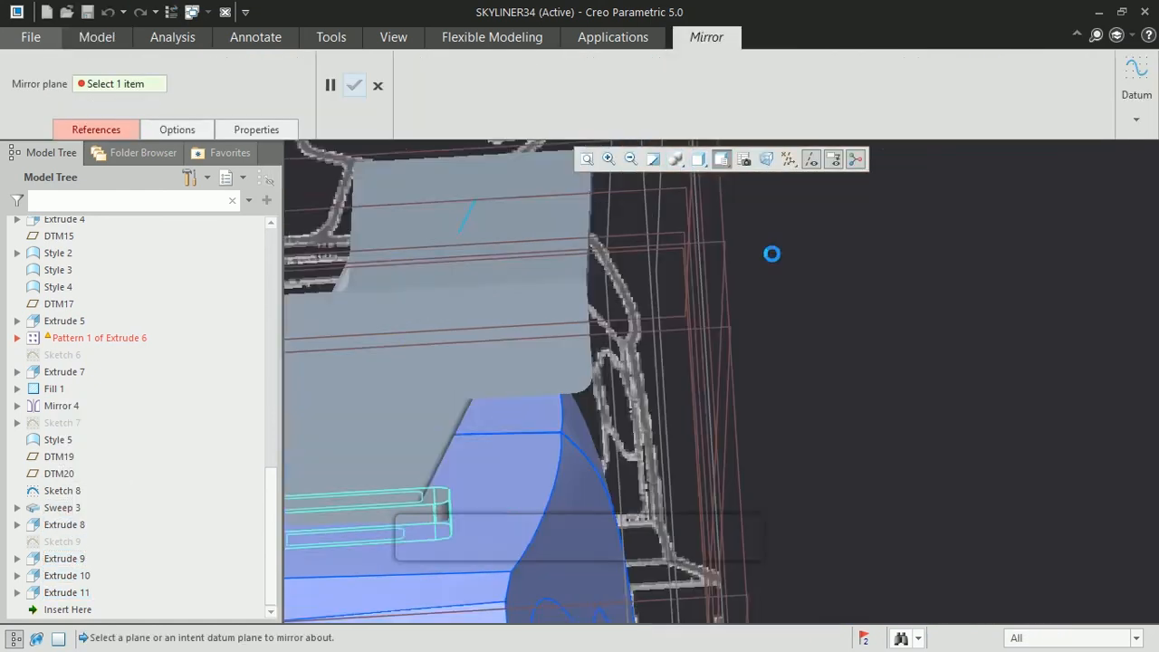
{"action": "left_click", "coordinate": [718, 343]}
{"action": "middle_click_drag", "start_coordinate": [863, 294], "coordinate": [589, 125]}
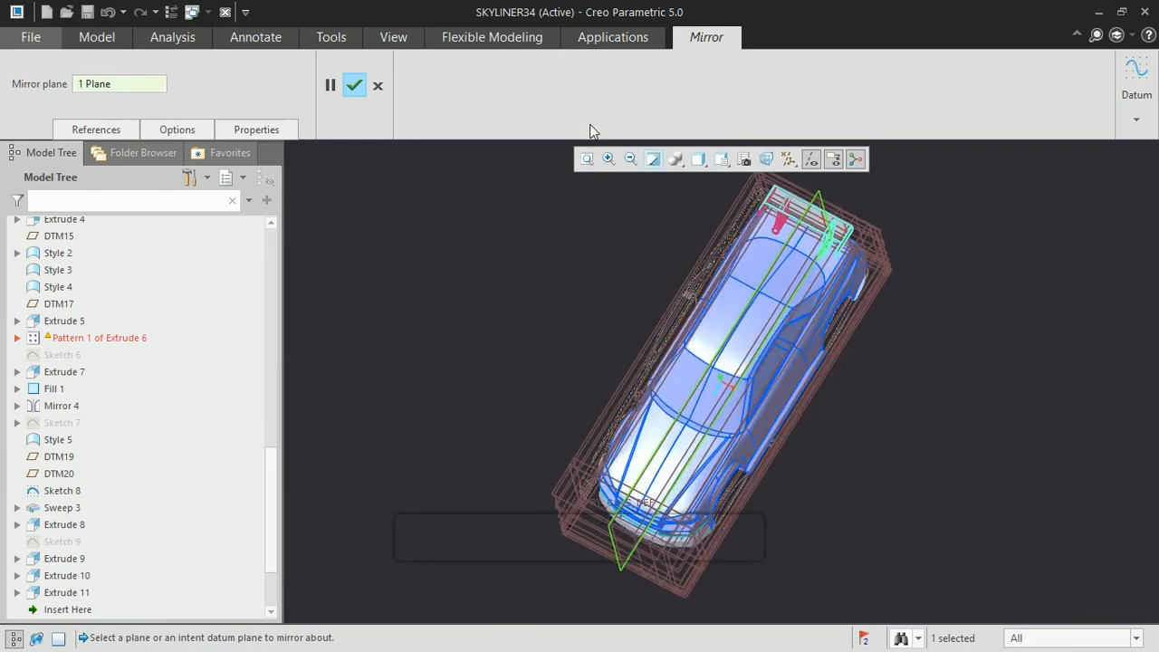
{"action": "middle_click_drag", "start_coordinate": [523, 325], "coordinate": [580, 213]}
- Inspect the mirrored rear spoiler up close and the complete car body from several angles
{"action": "left_click", "coordinate": [607, 161]}
{"action": "left_click", "coordinate": [809, 192]}
{"action": "left_click", "coordinate": [909, 288]}
{"action": "middle_click_drag", "start_coordinate": [892, 295], "coordinate": [889, 366]}
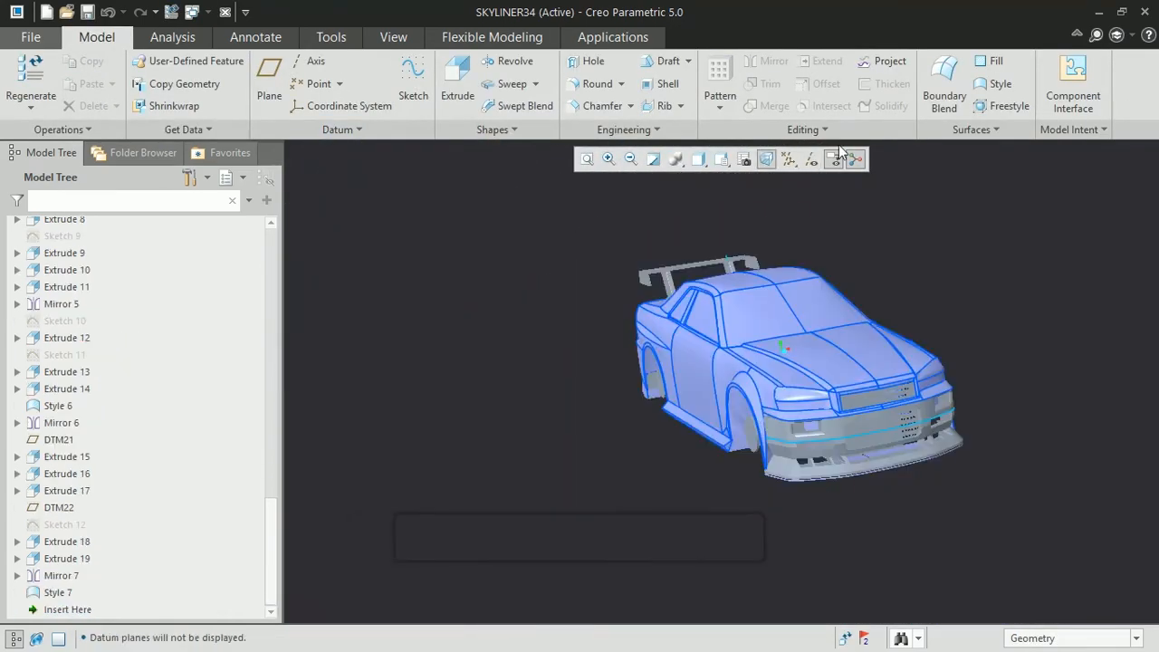
{"action": "middle_click_drag", "start_coordinate": [652, 471], "coordinate": [184, 573]}
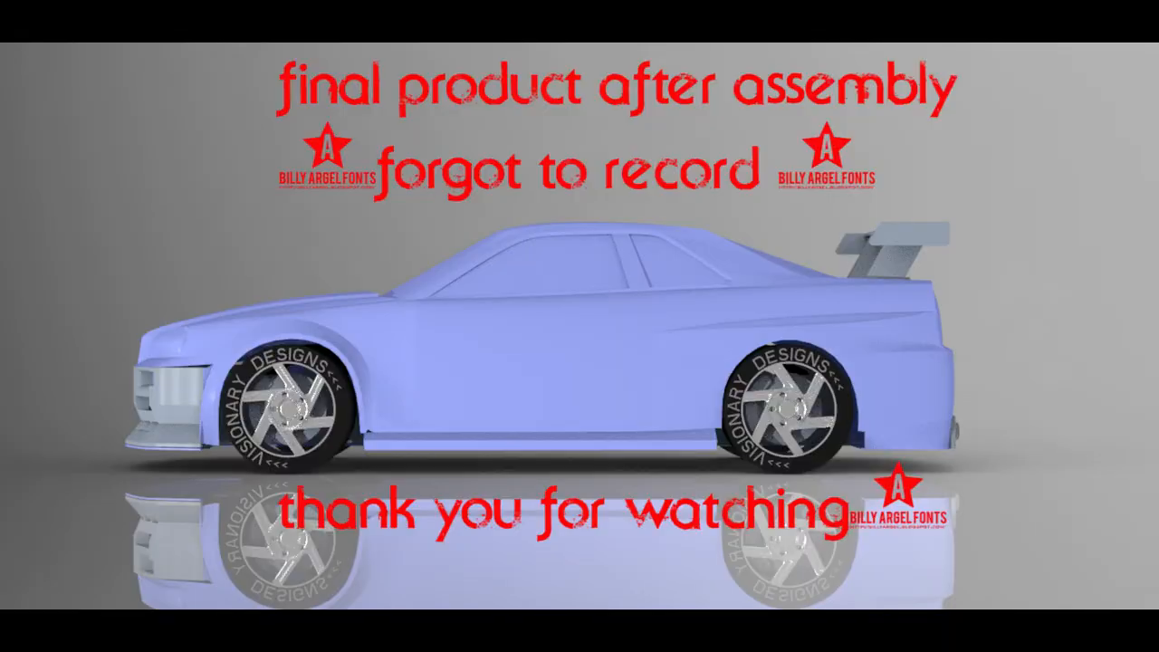